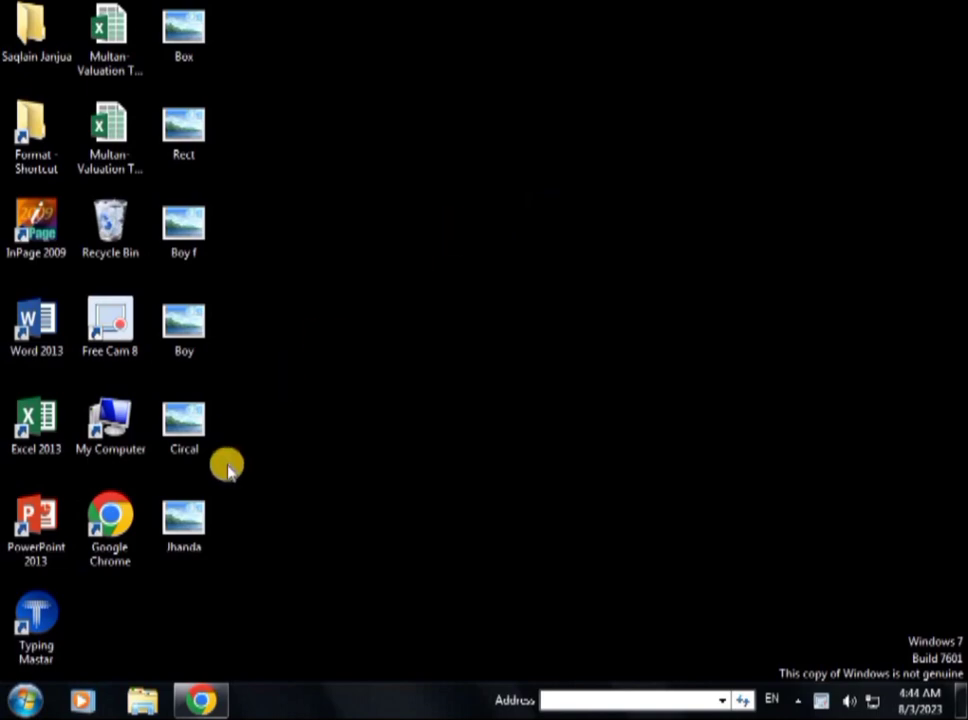
Step: Preview the Jhanda and Circal card template images, enlarging the Circal viewer
double_click(190, 515)
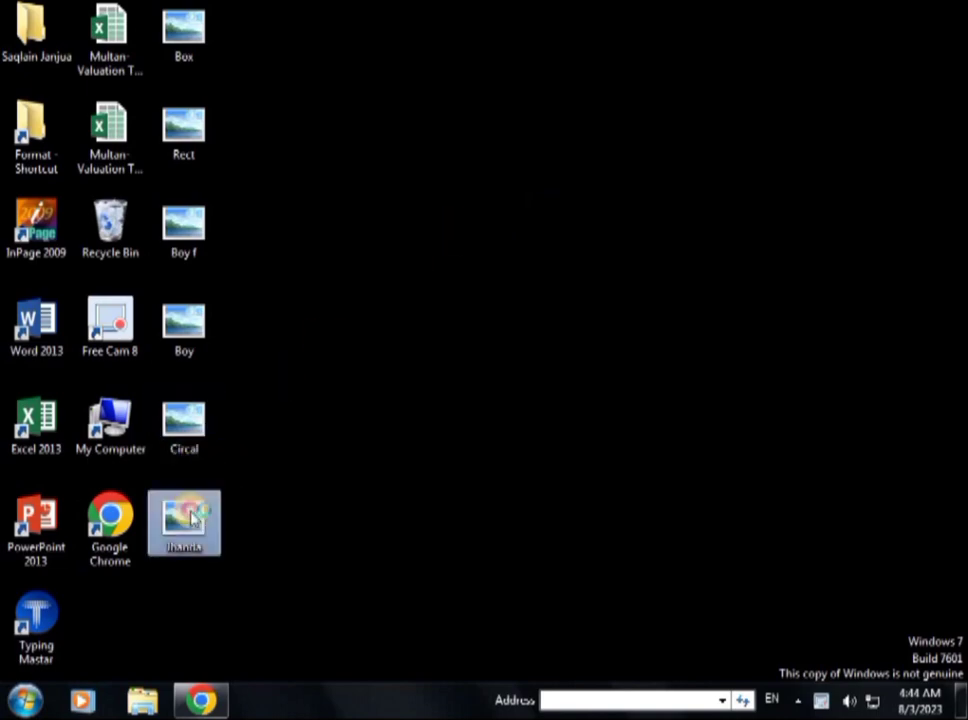
click(858, 84)
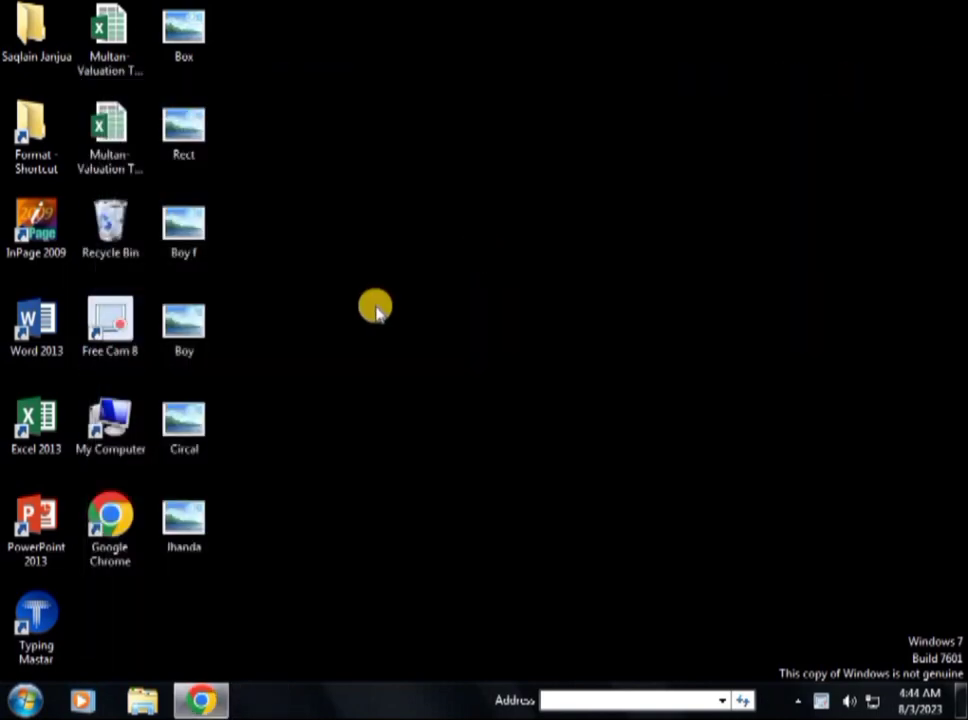
double_click(186, 432)
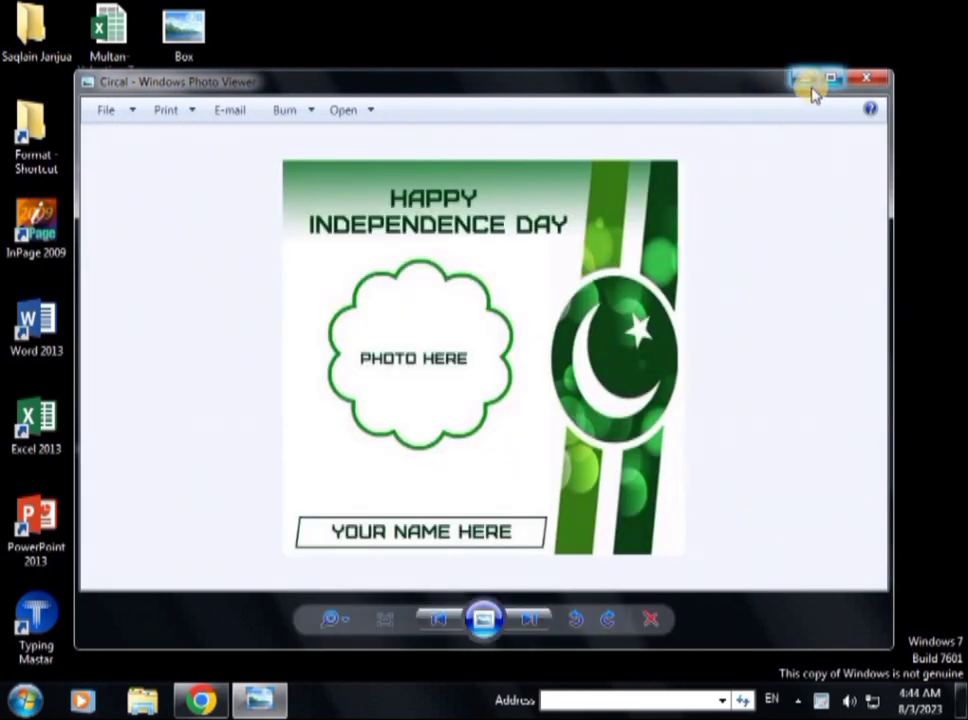
click(830, 80)
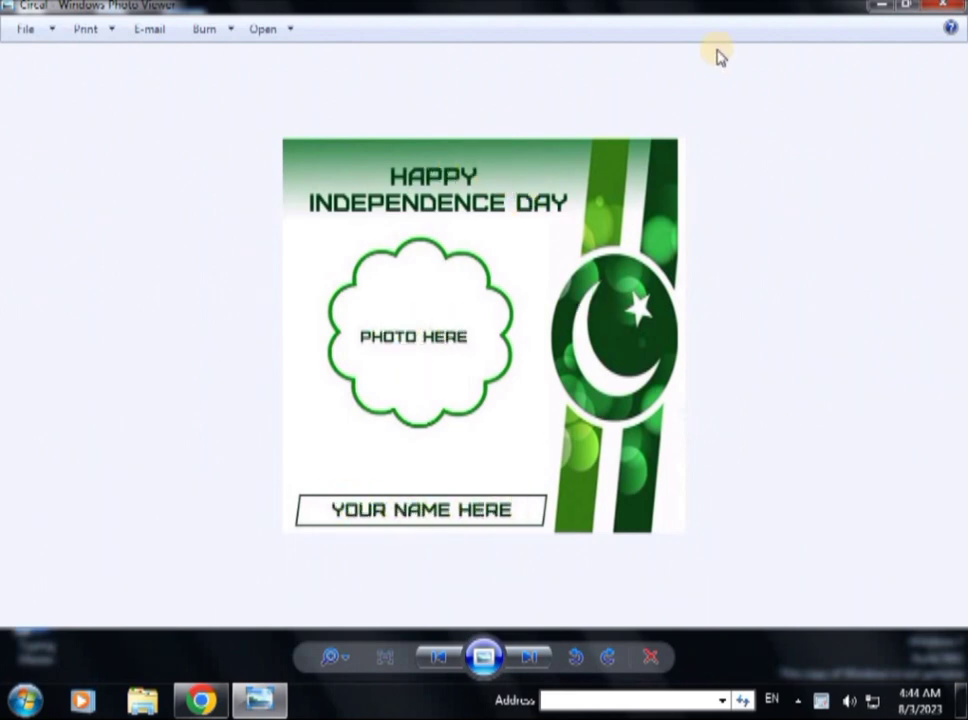
click(944, 8)
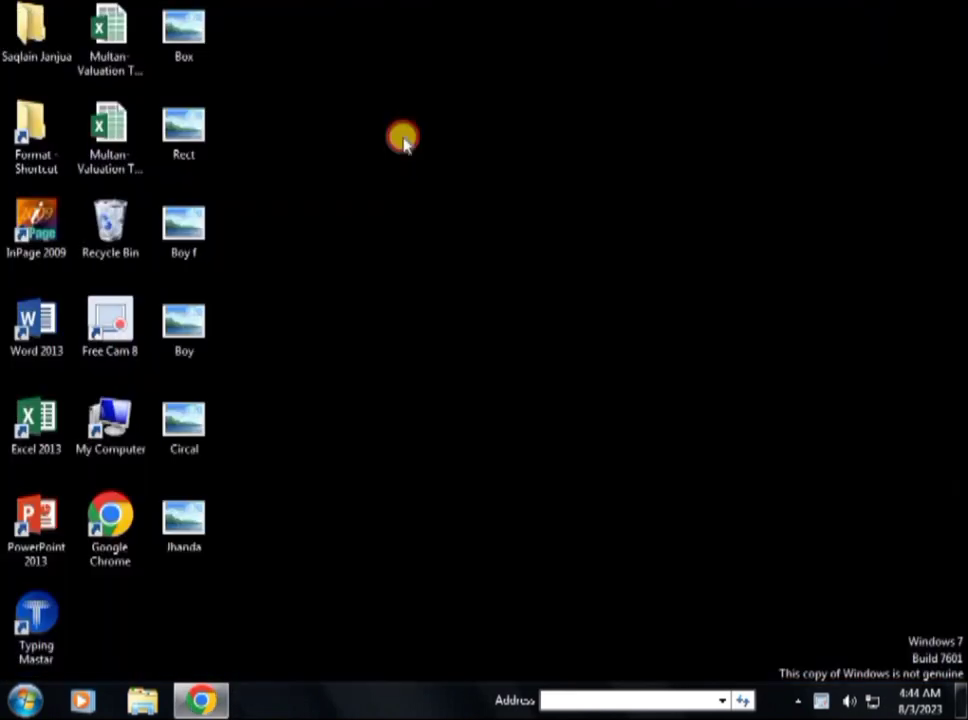
Step: Preview the Rect and Box card template images full-screen
click(184, 142)
double_click(184, 142)
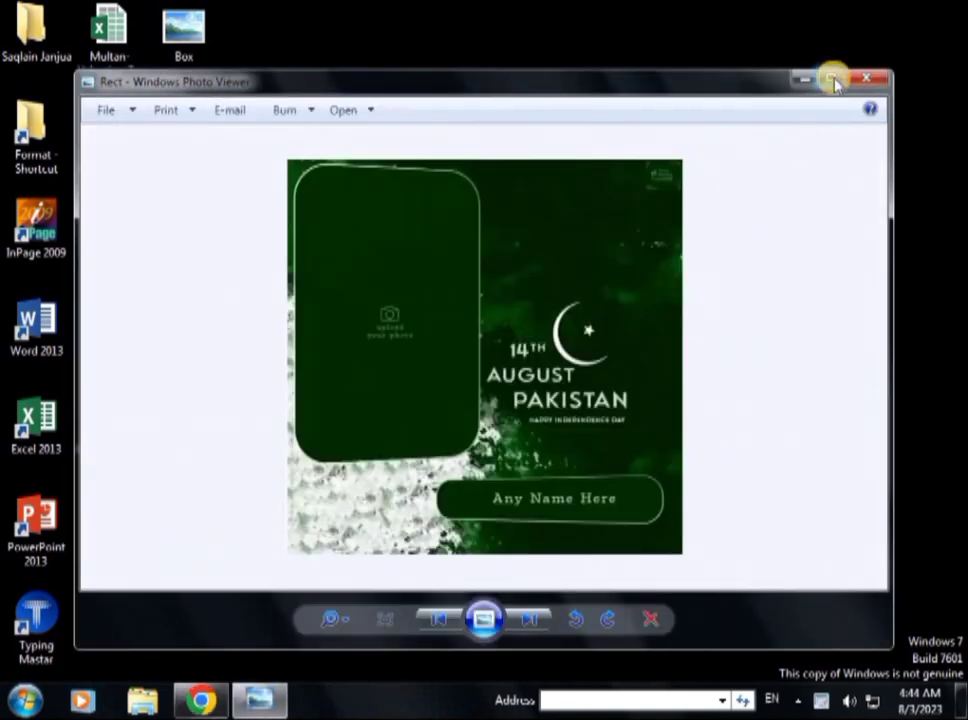
click(833, 80)
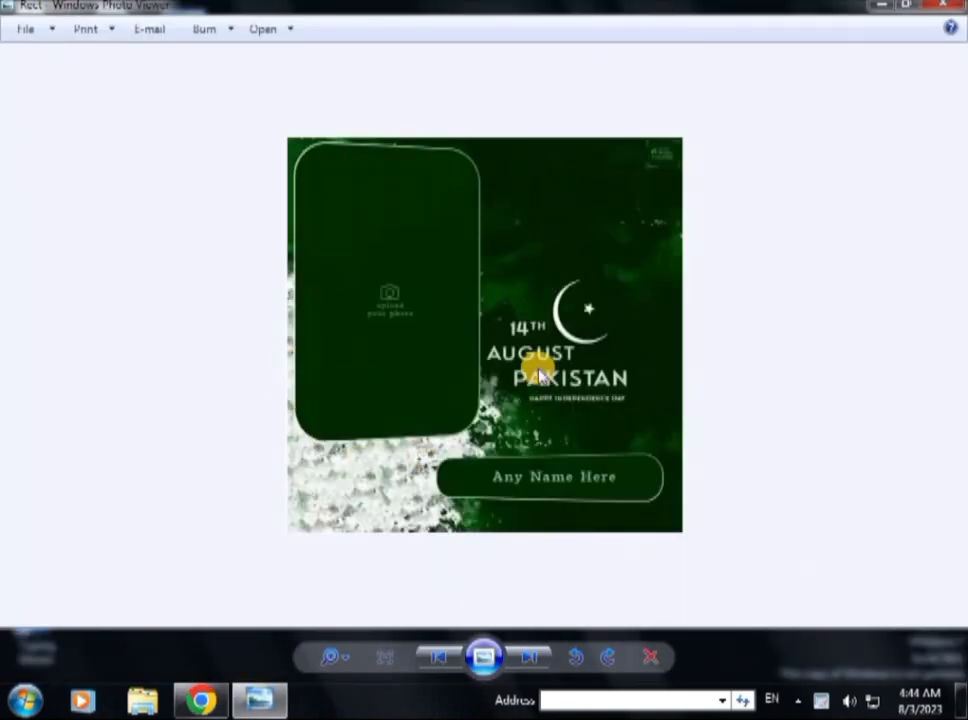
scroll(537, 330, up, 3)
scroll(537, 330, down, 3)
click(948, 8)
double_click(184, 28)
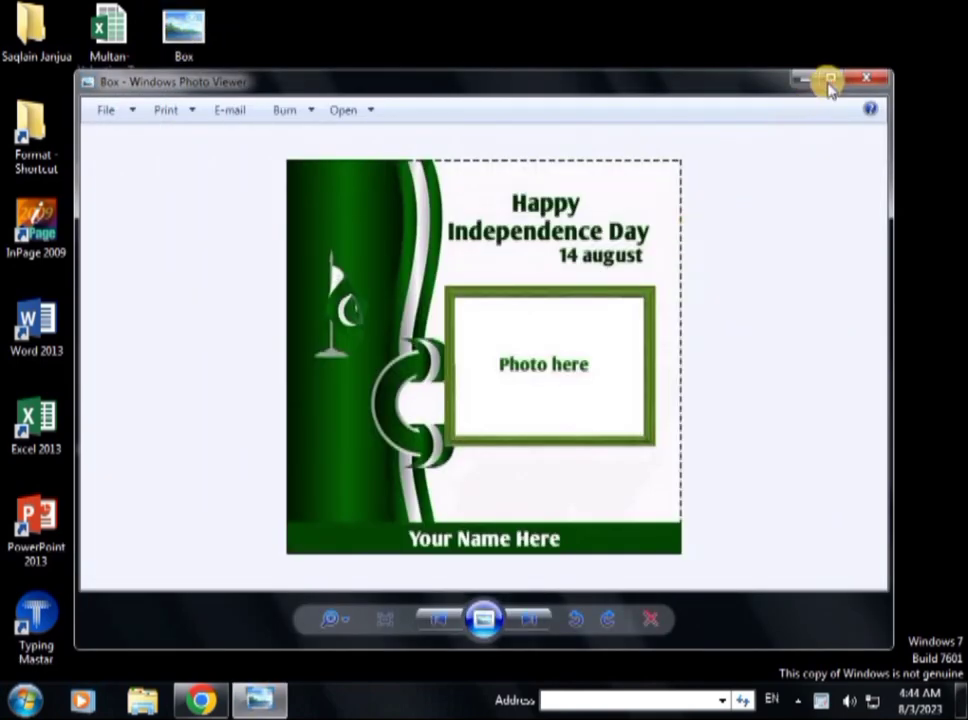
click(827, 81)
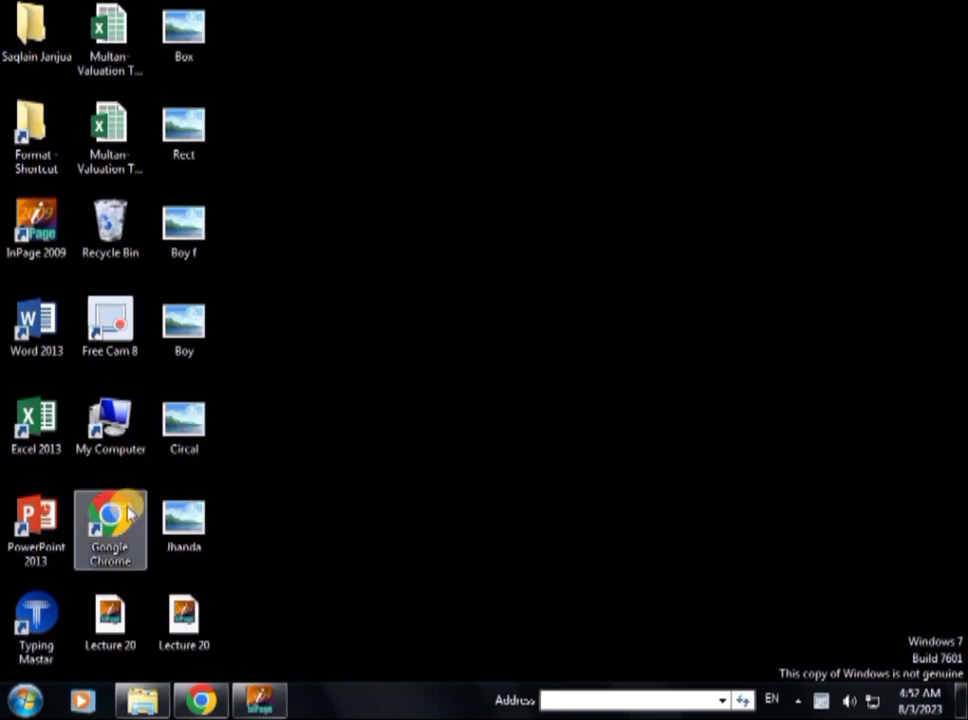
Step: Launch Chrome maximized and go to the Google homepage
double_click(128, 513)
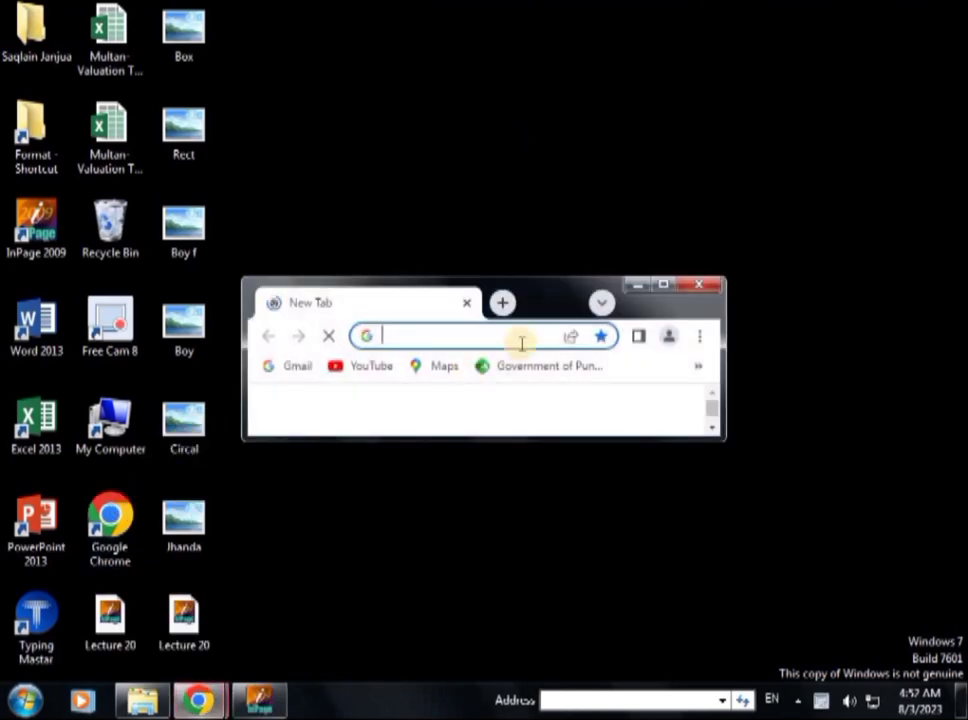
click(668, 283)
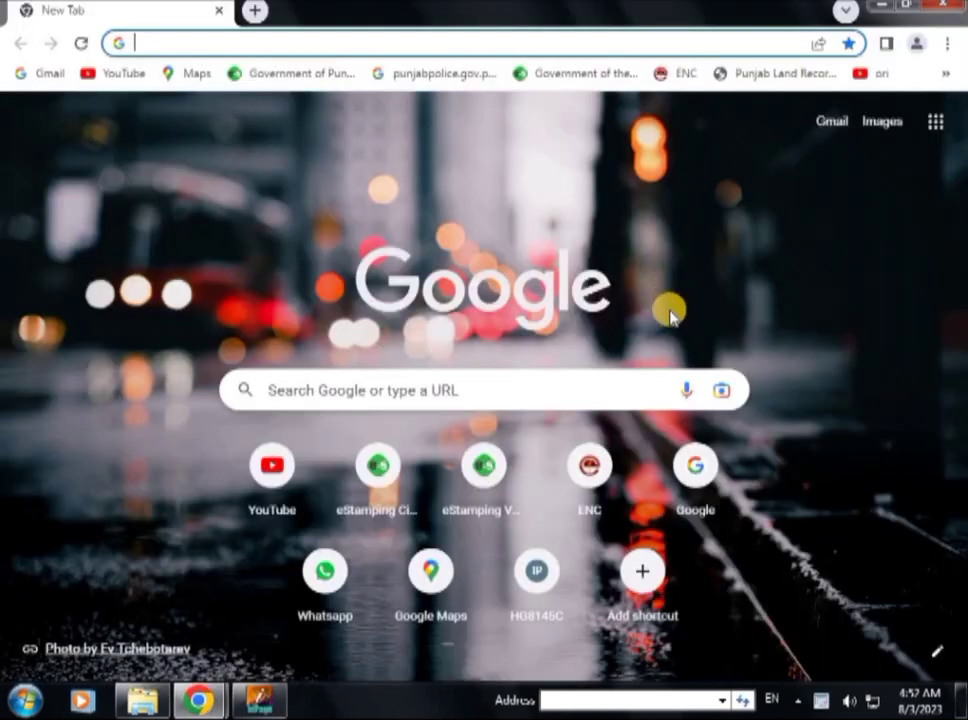
click(690, 471)
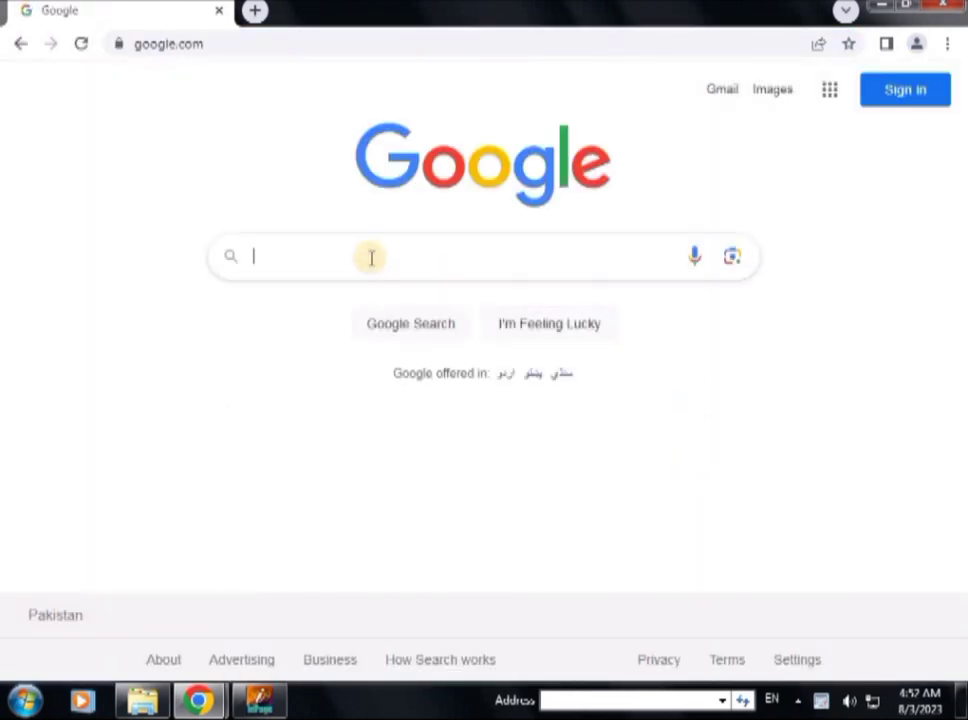
Step: Type the query '14 August Adding Photo Frame' into Google's search box, fixing typos
click(370, 256)
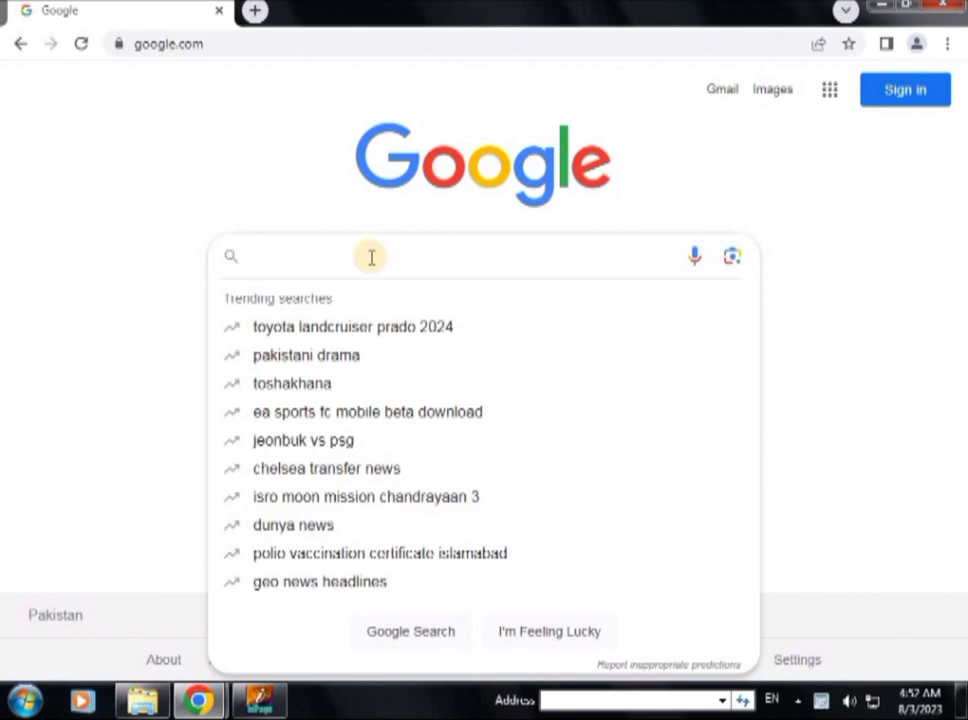
text(14 )
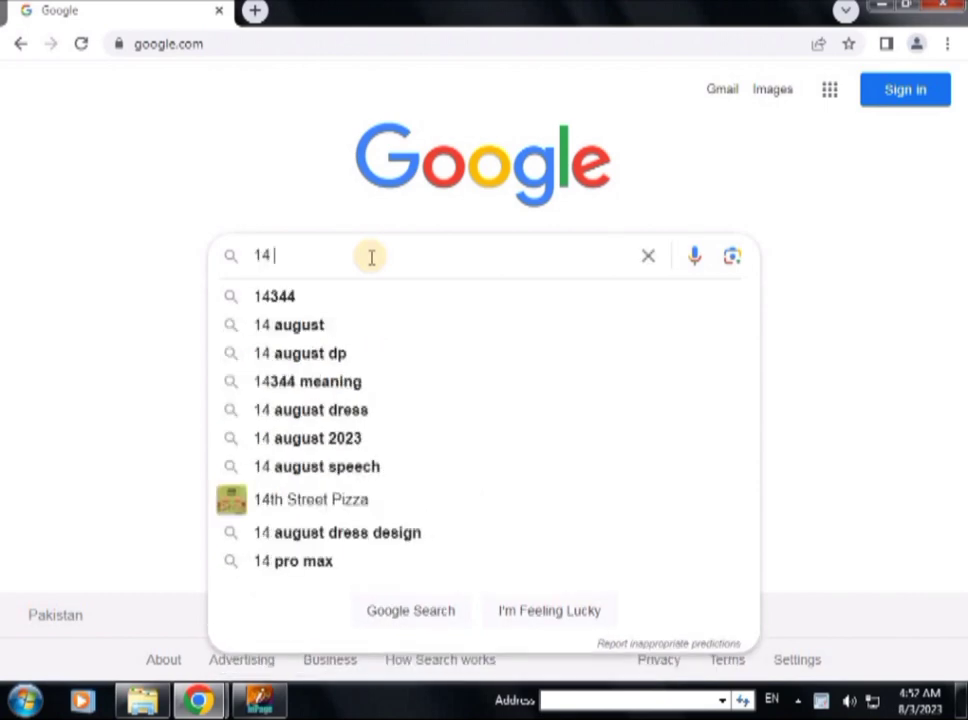
text(Augus)
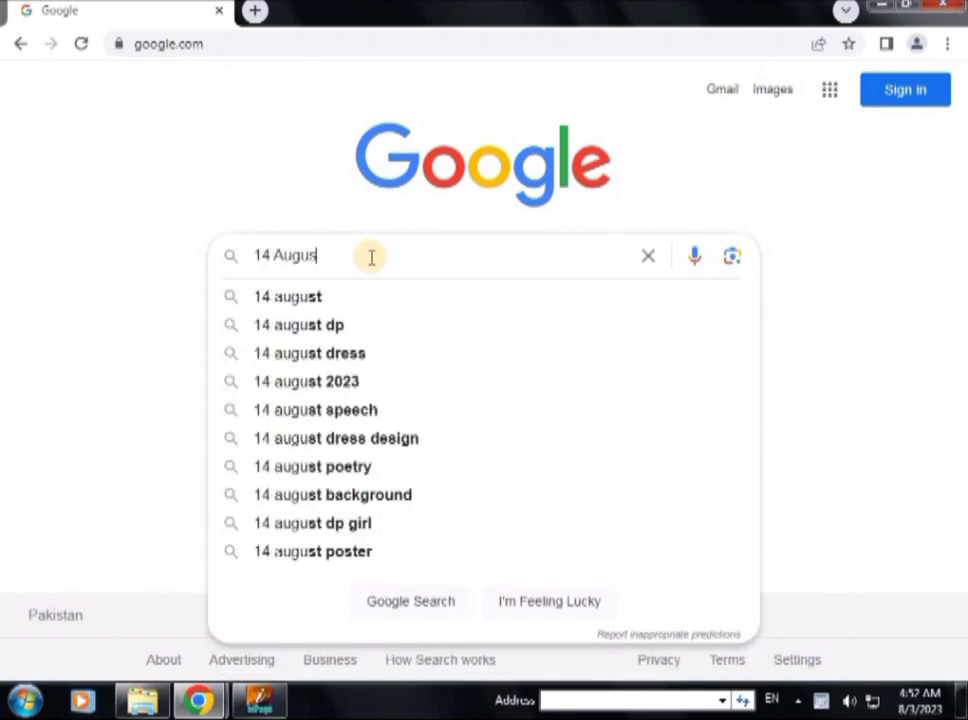
text(t)
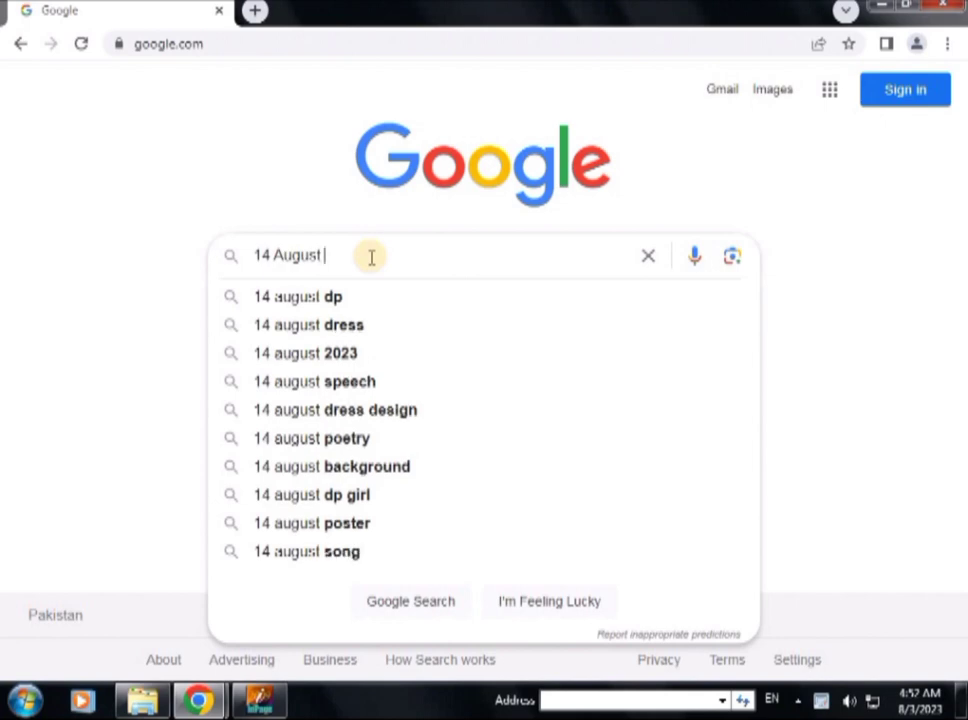
text( dd)
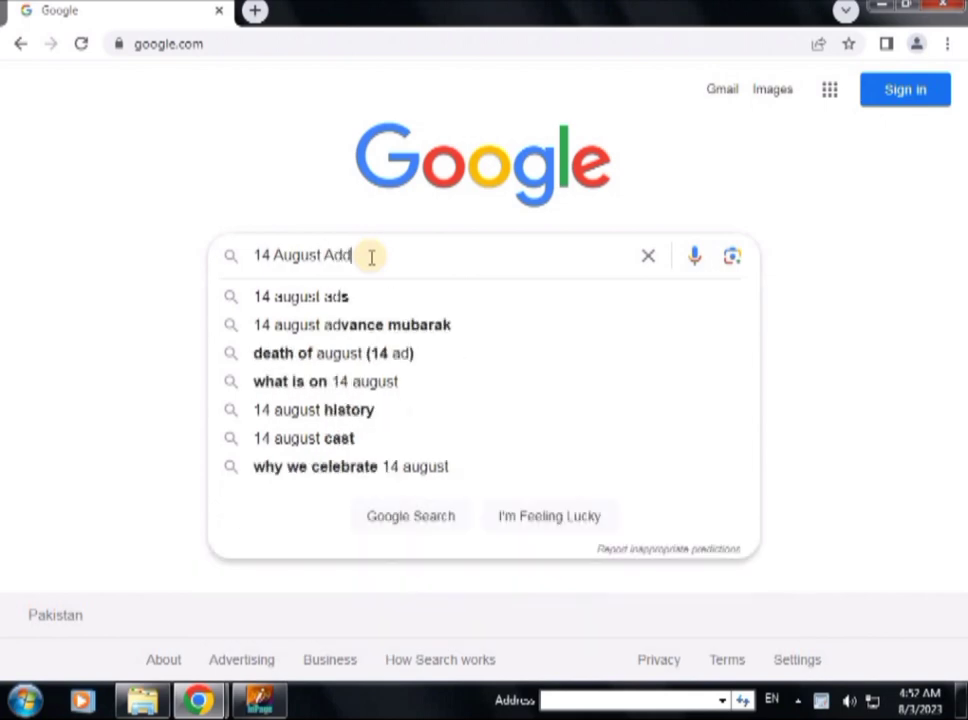
text(ing)
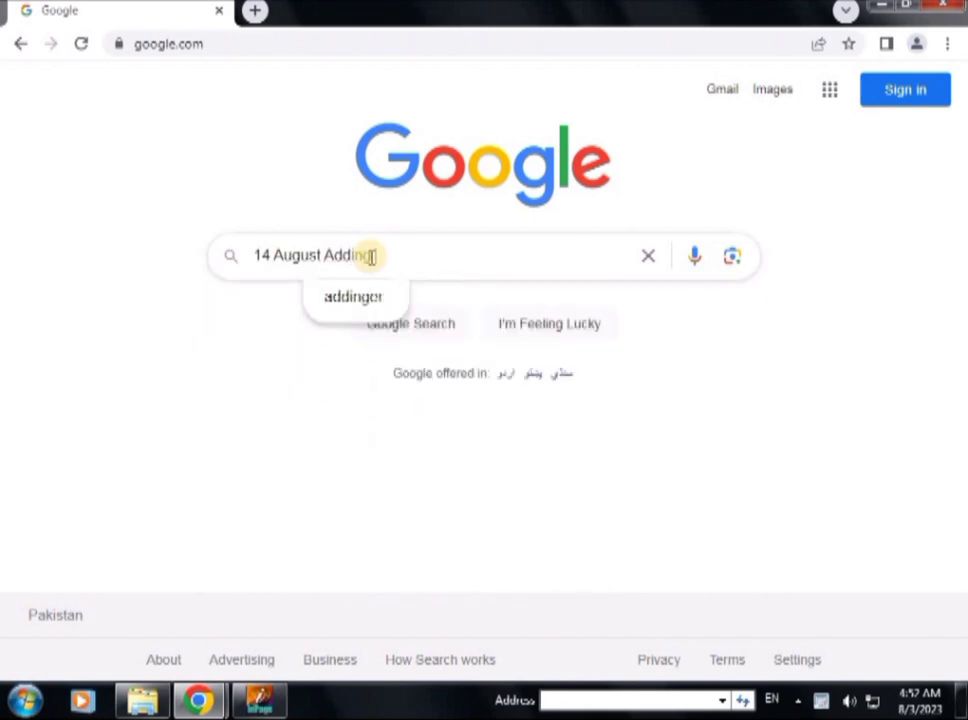
text( Phot)
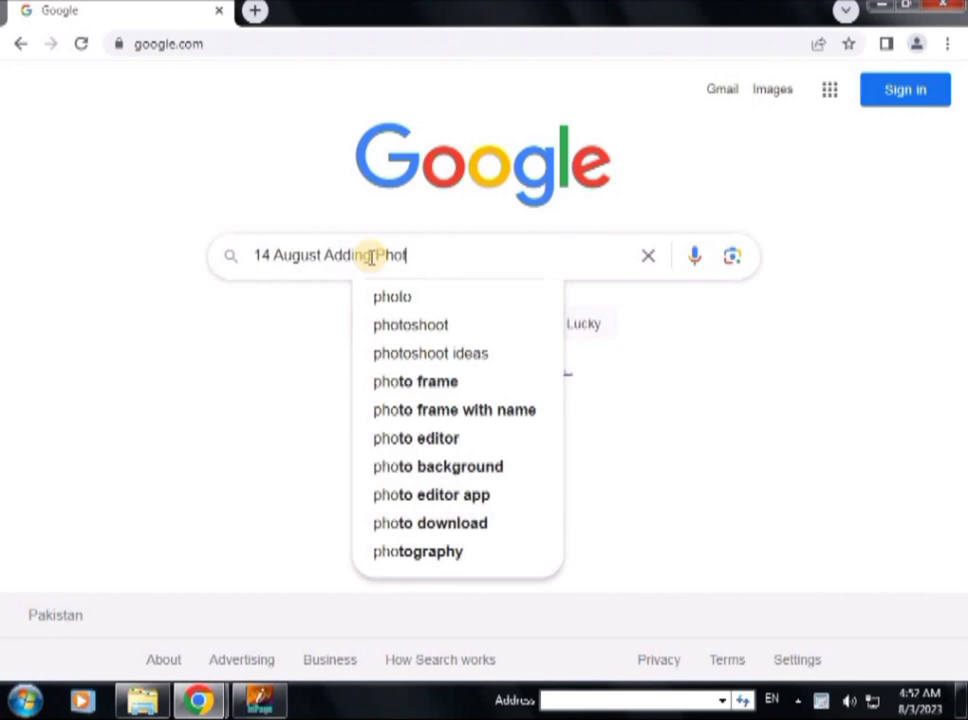
text(o)
key(BackSpace)
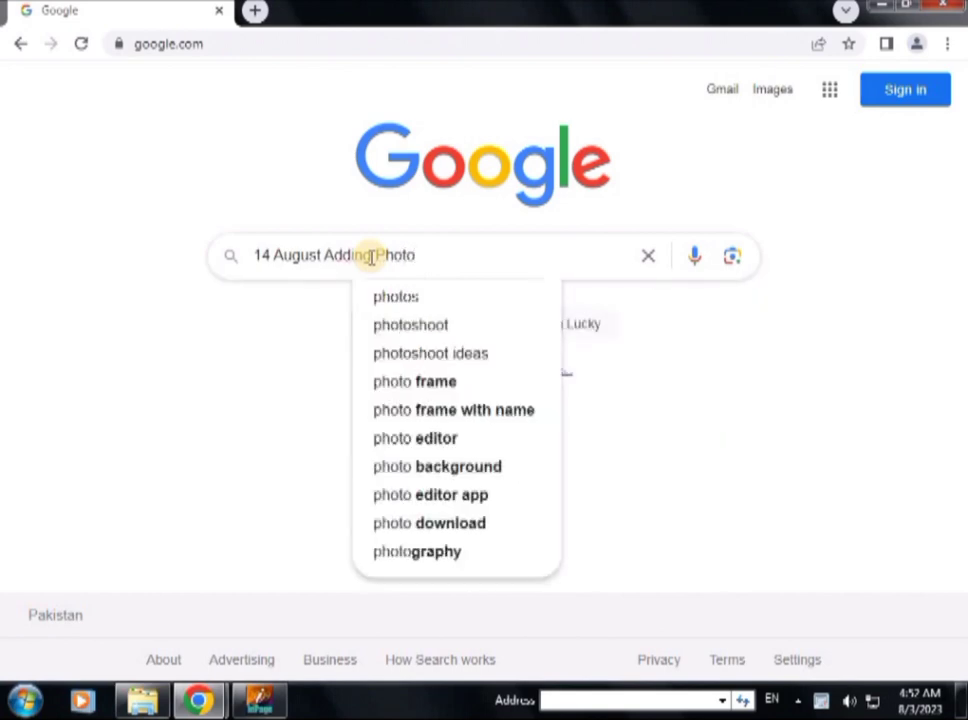
text( Fa)
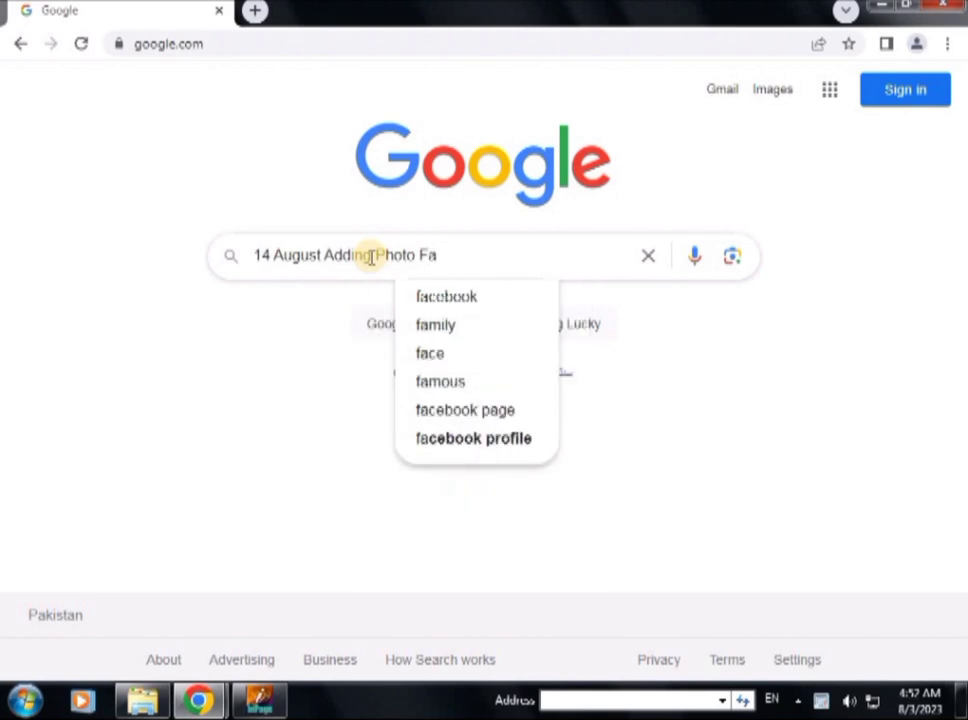
key(BackSpace)
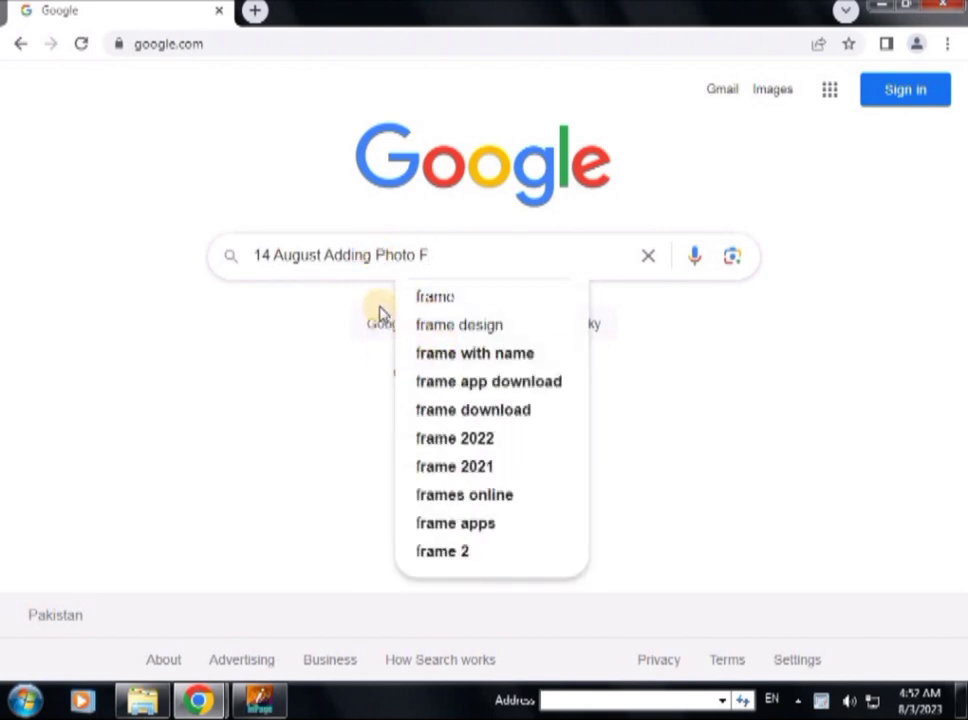
text(rame)
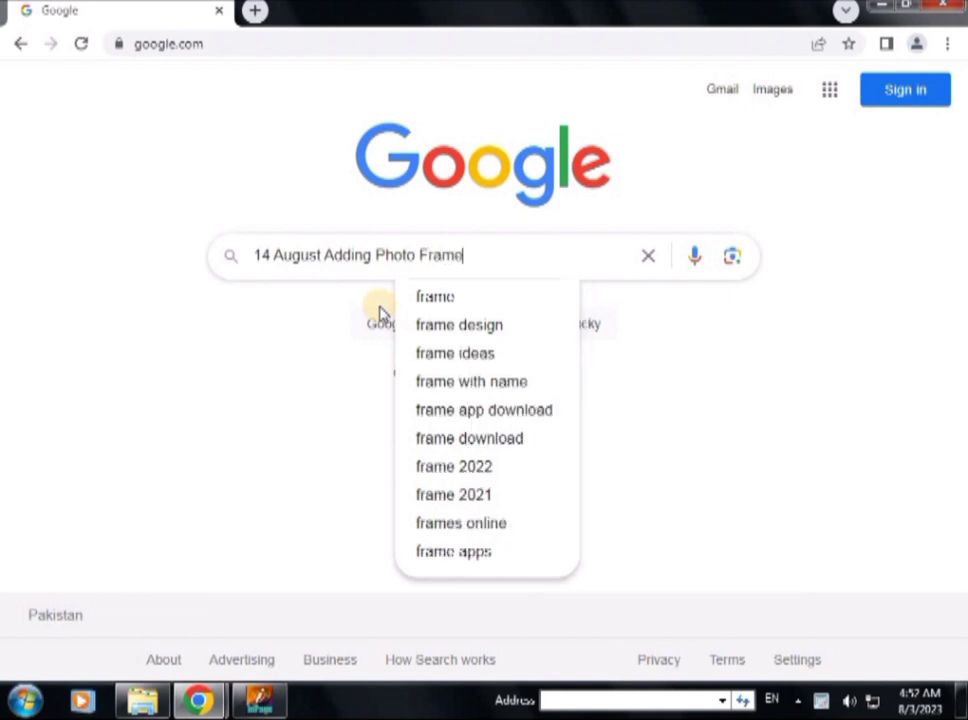
text( D)
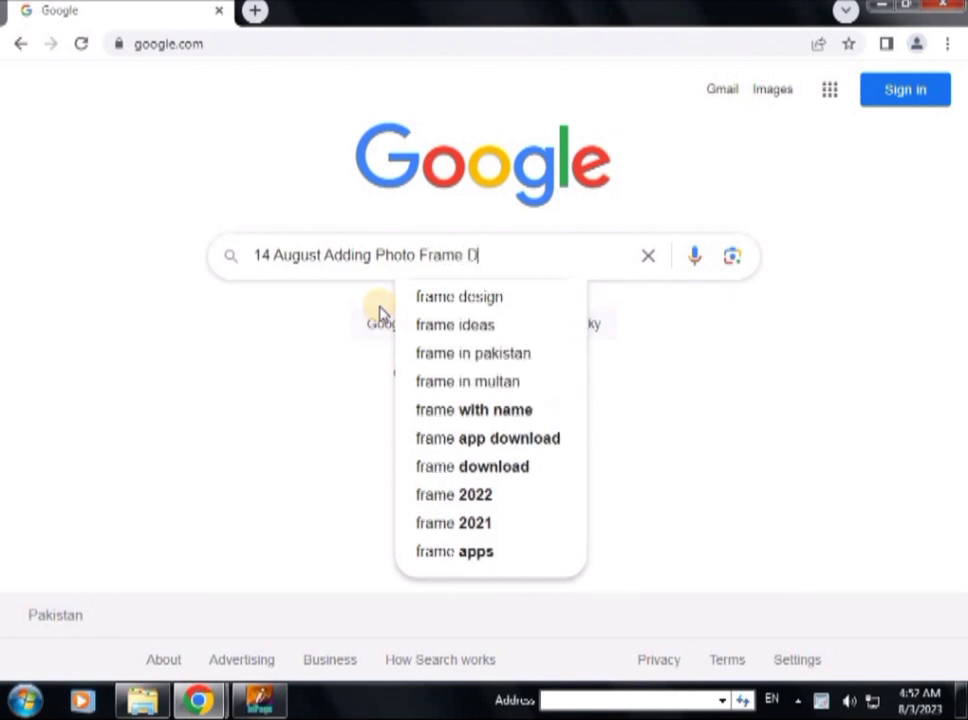
text(ownload)
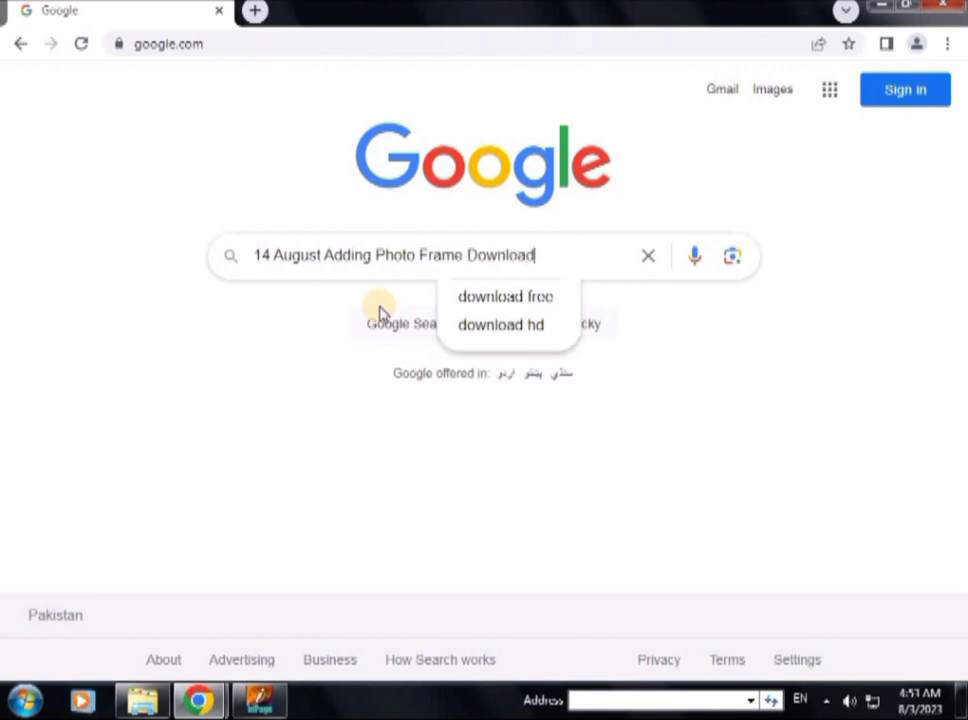
click(380, 313)
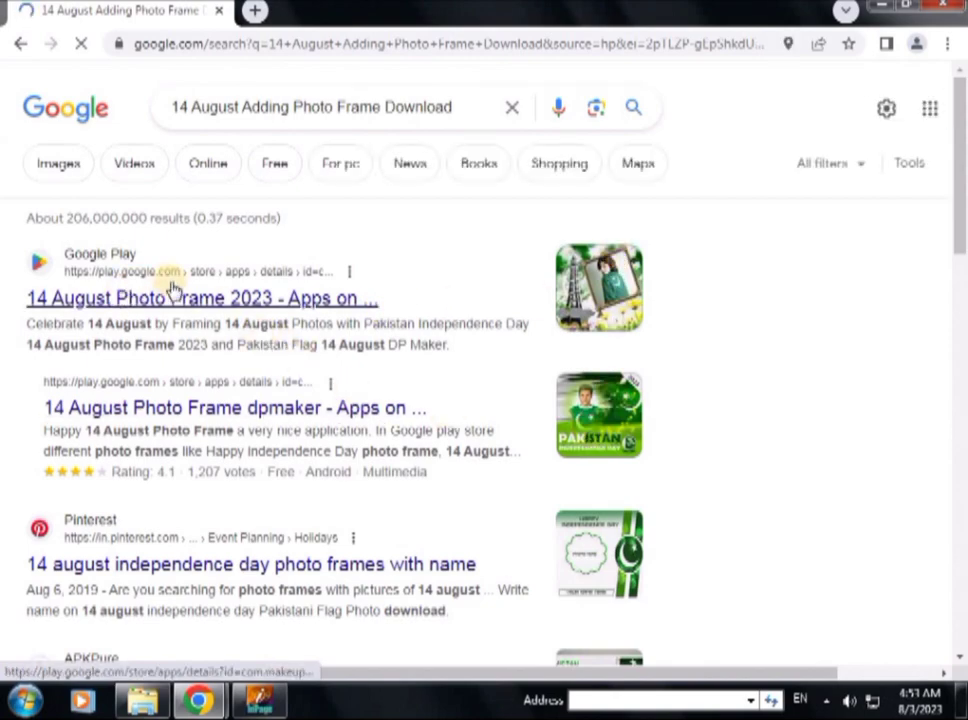
scroll(169, 287, down, 1)
scroll(173, 281, down, 3)
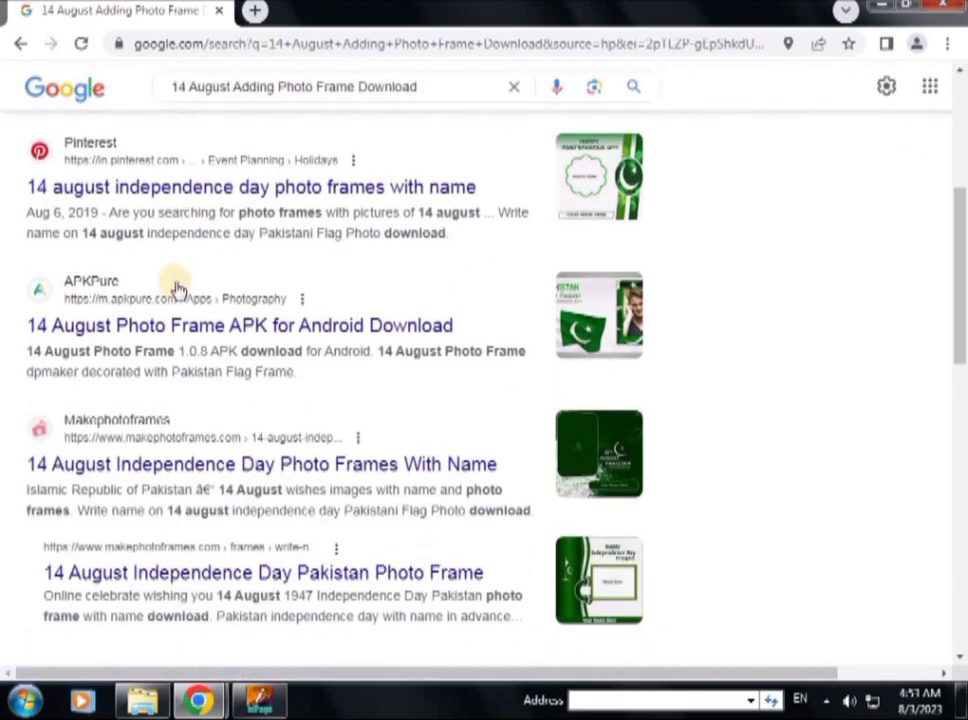
scroll(248, 279, down, 1)
scroll(250, 281, down, 3)
scroll(249, 281, down, 1)
scroll(249, 285, down, 2)
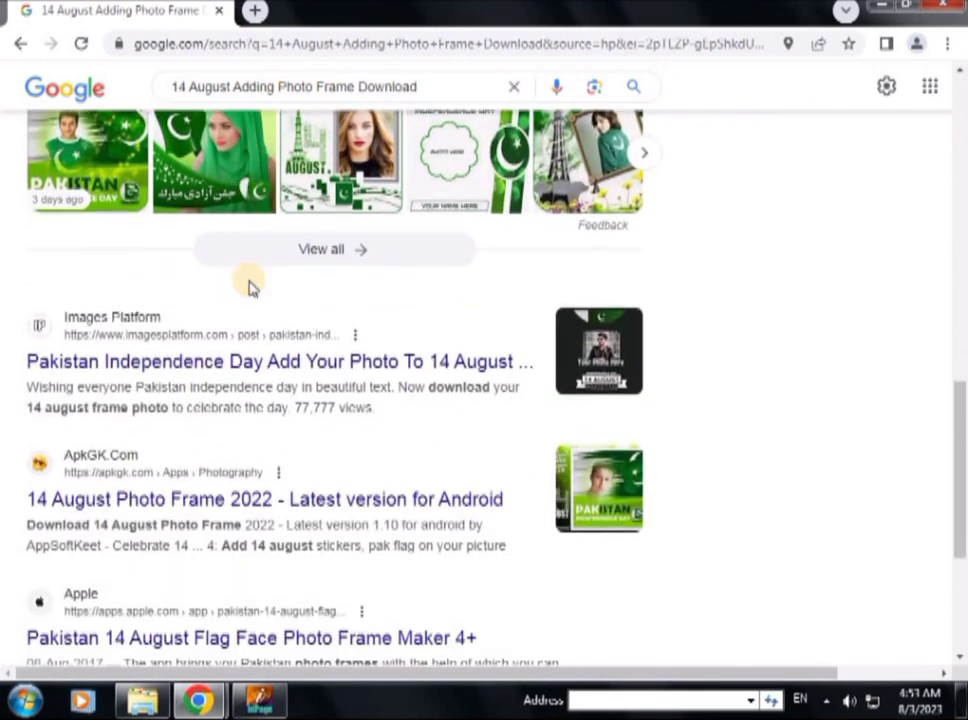
scroll(122, 365, down, 1)
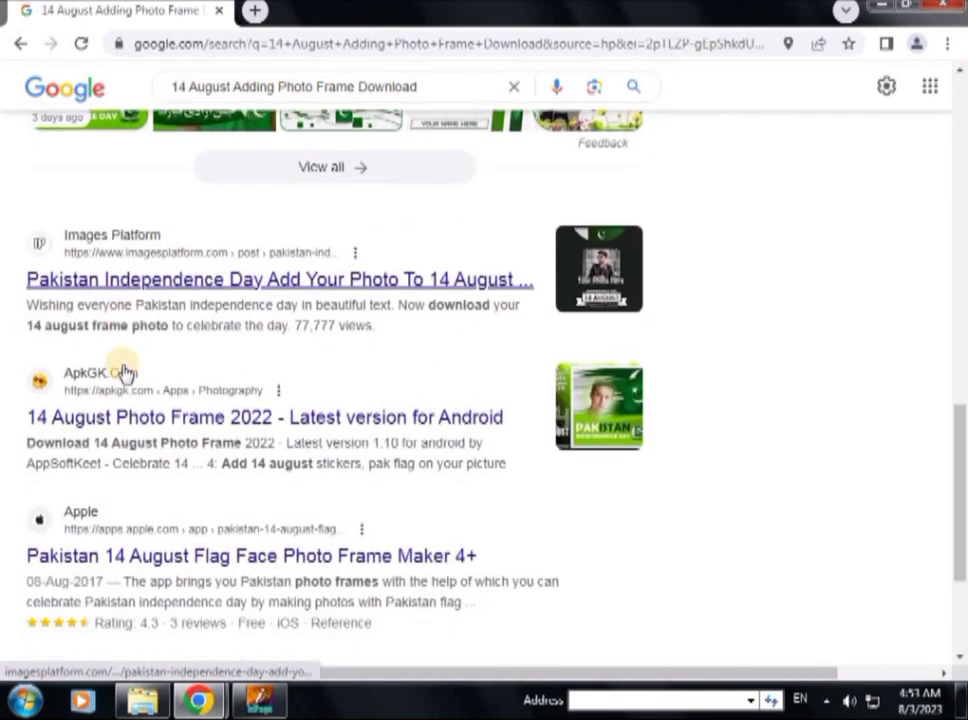
scroll(125, 367, down, 2)
scroll(309, 502, up, 1)
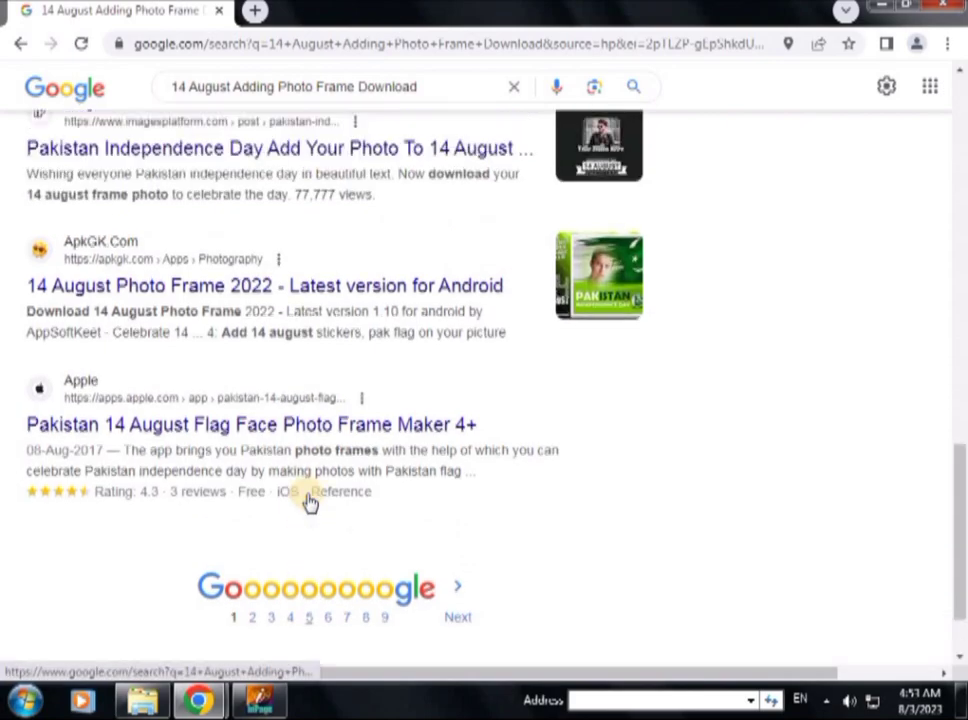
scroll(309, 502, up, 3)
scroll(308, 500, up, 1)
scroll(308, 500, up, 3)
scroll(302, 497, up, 1)
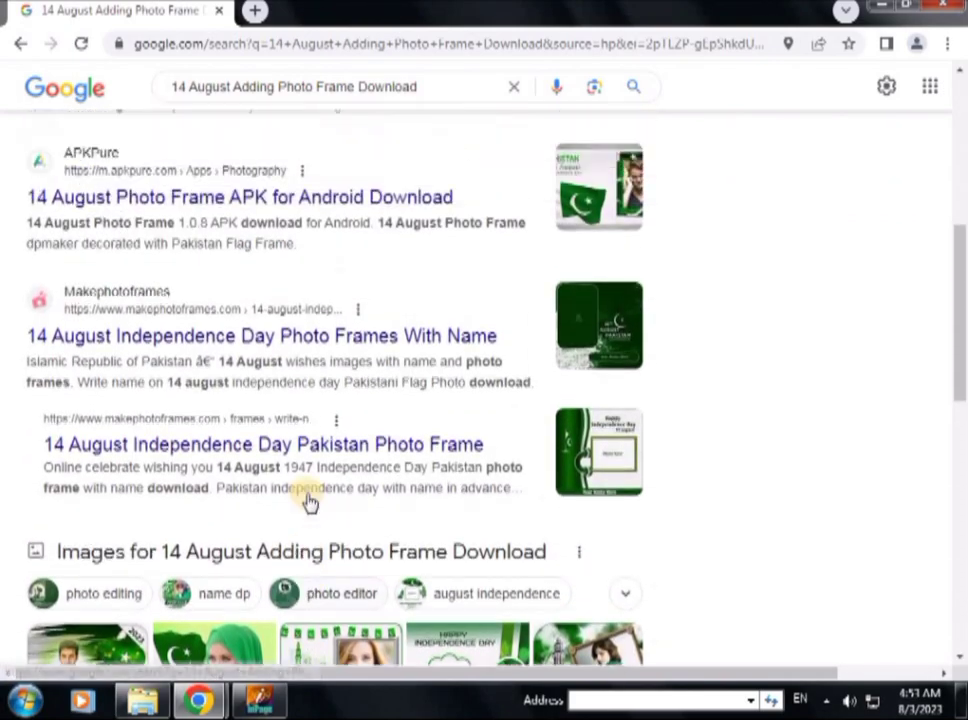
scroll(309, 502, up, 3)
scroll(309, 493, up, 2)
scroll(412, 497, up, 1)
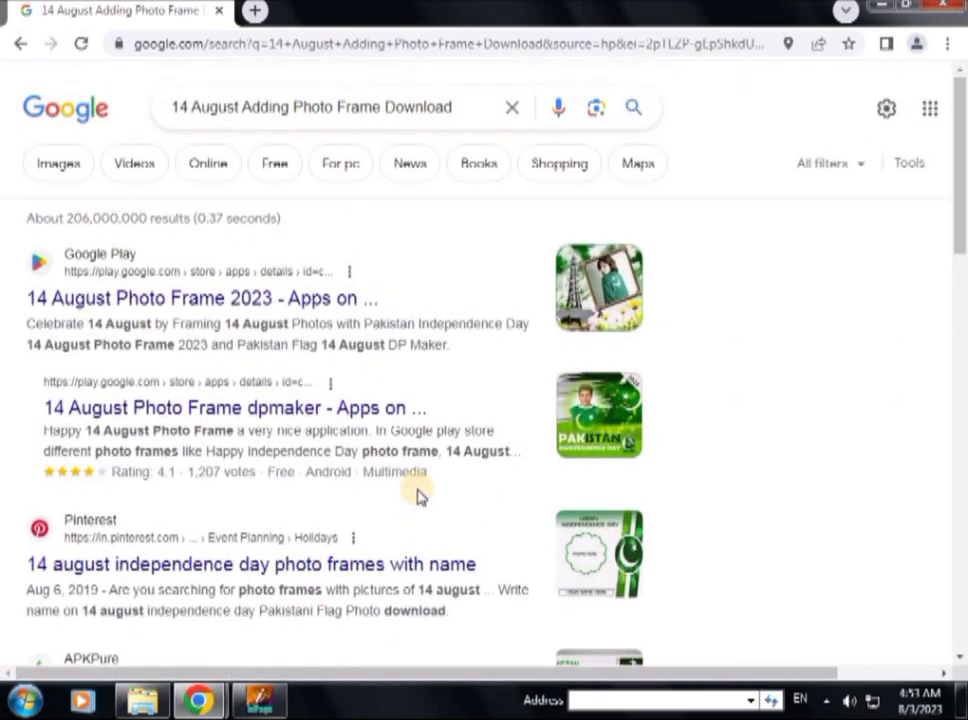
scroll(545, 365, down, 2)
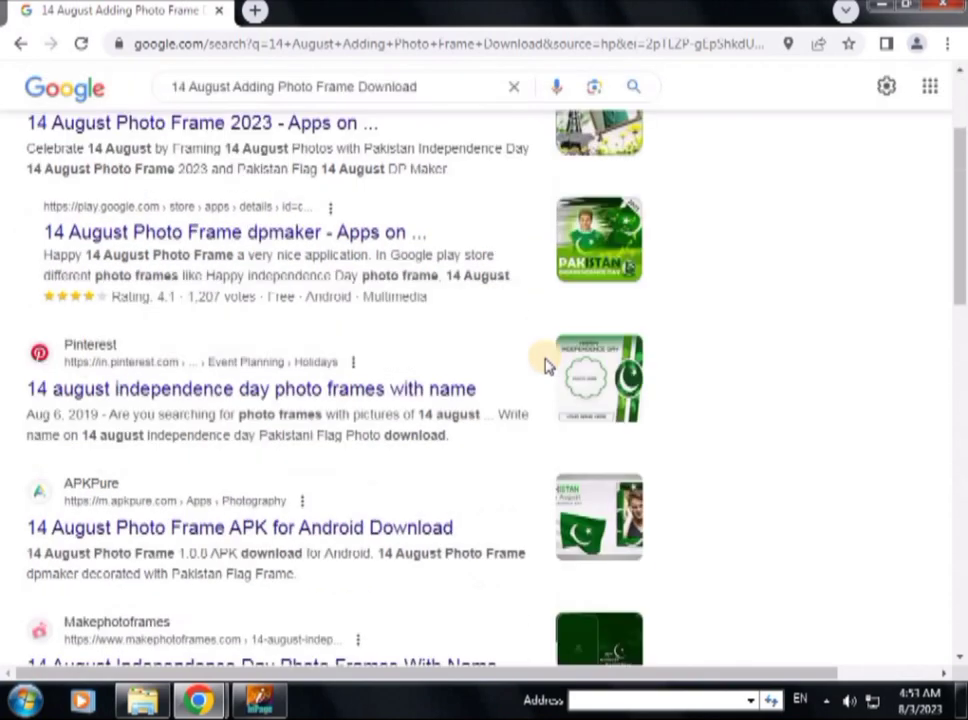
scroll(545, 365, down, 2)
scroll(545, 365, down, 2)
scroll(547, 363, up, 1)
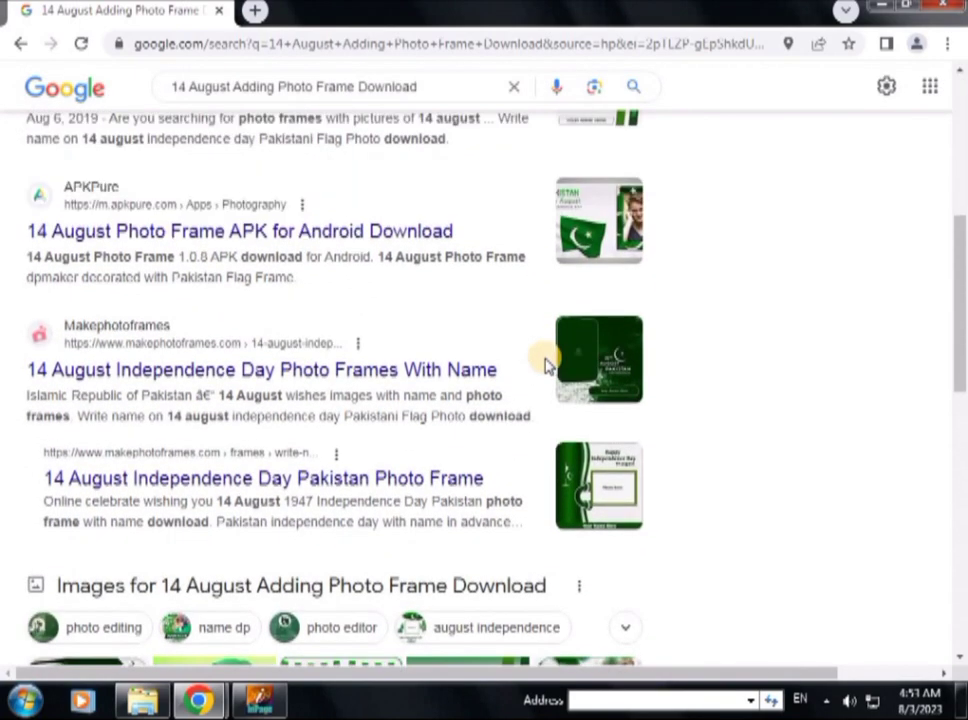
Step: Open the Makephotoframes 14 August frames page and scroll to the related Pakistan frames
click(215, 372)
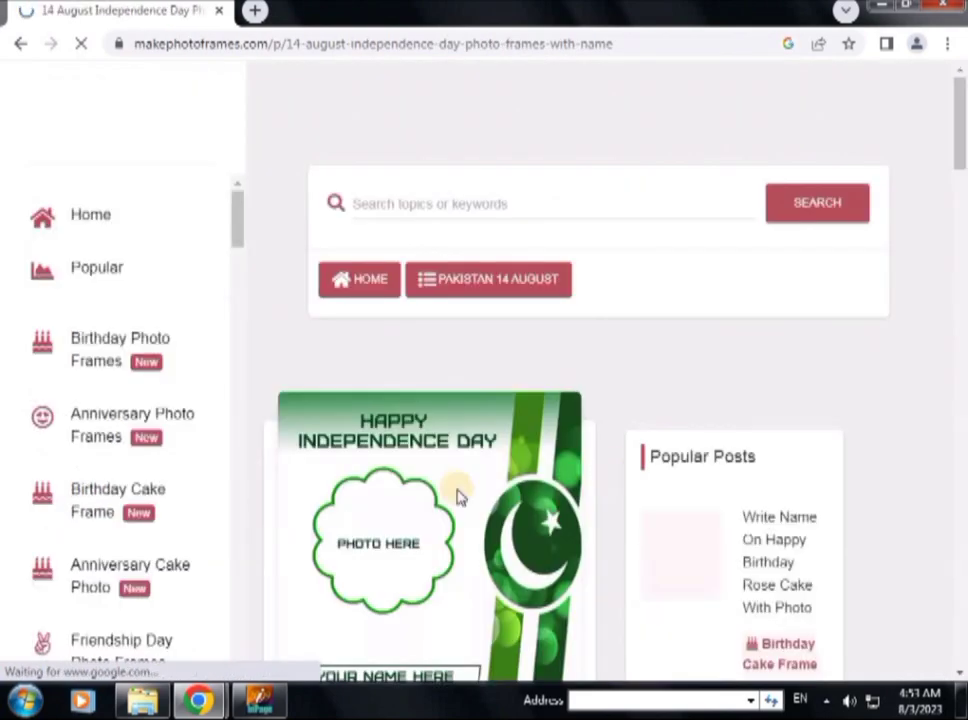
scroll(417, 400, down, 3)
scroll(417, 400, down, 3)
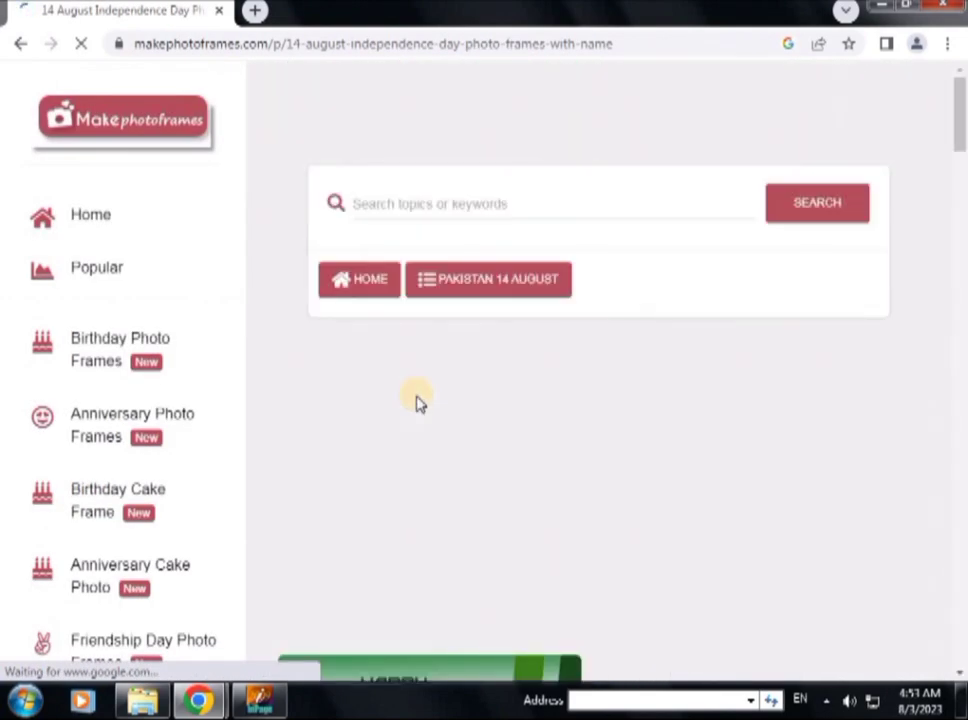
scroll(417, 400, down, 3)
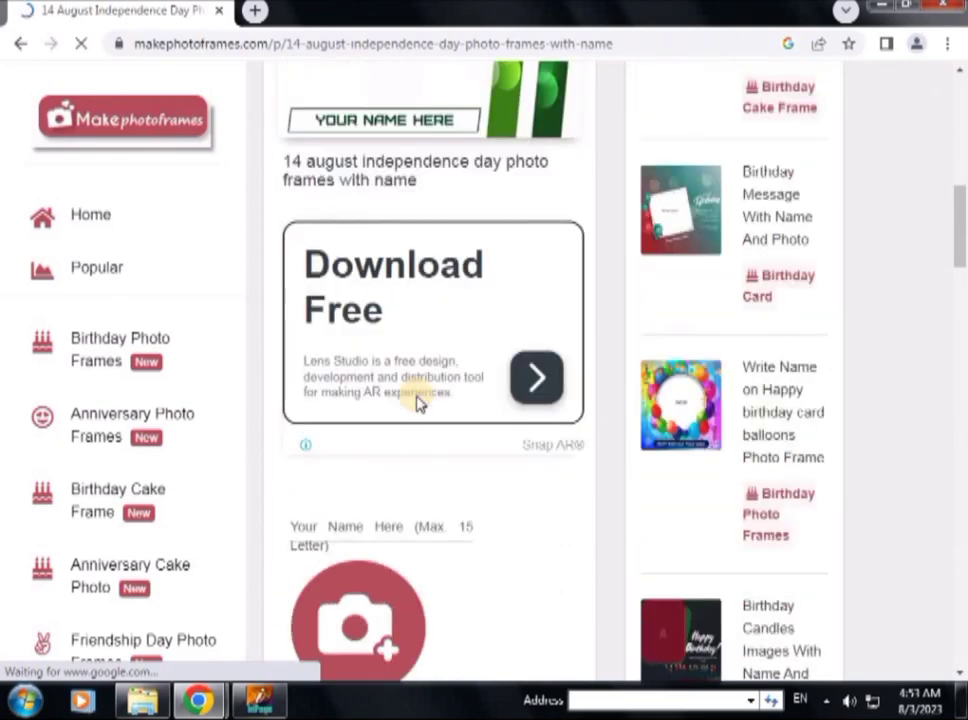
scroll(417, 400, down, 4)
scroll(417, 400, down, 5)
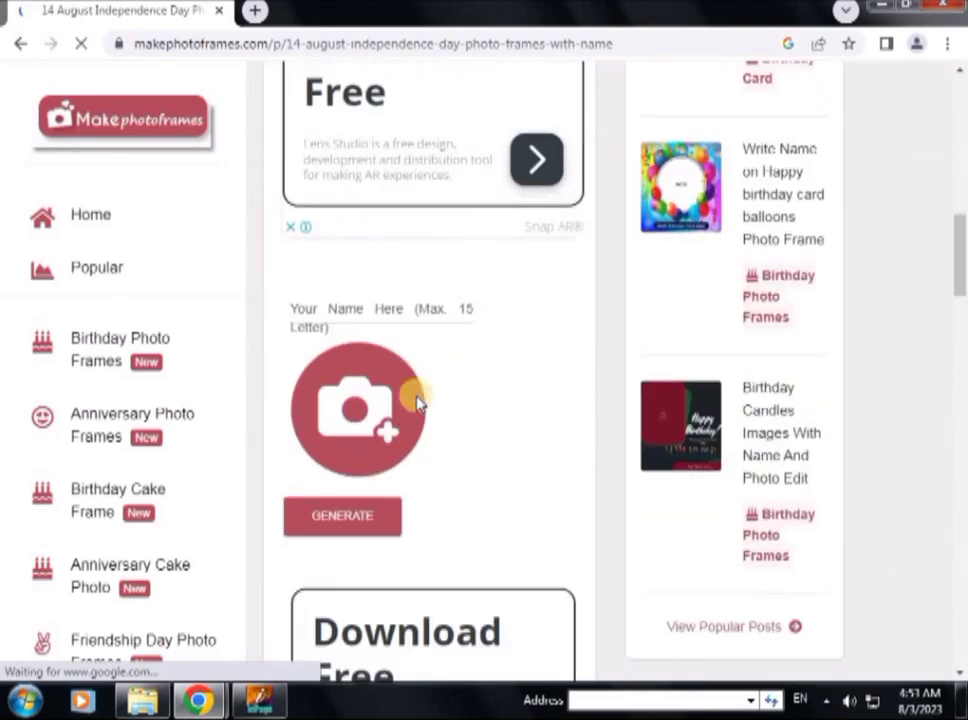
scroll(417, 400, down, 5)
scroll(417, 400, down, 6)
scroll(417, 395, down, 4)
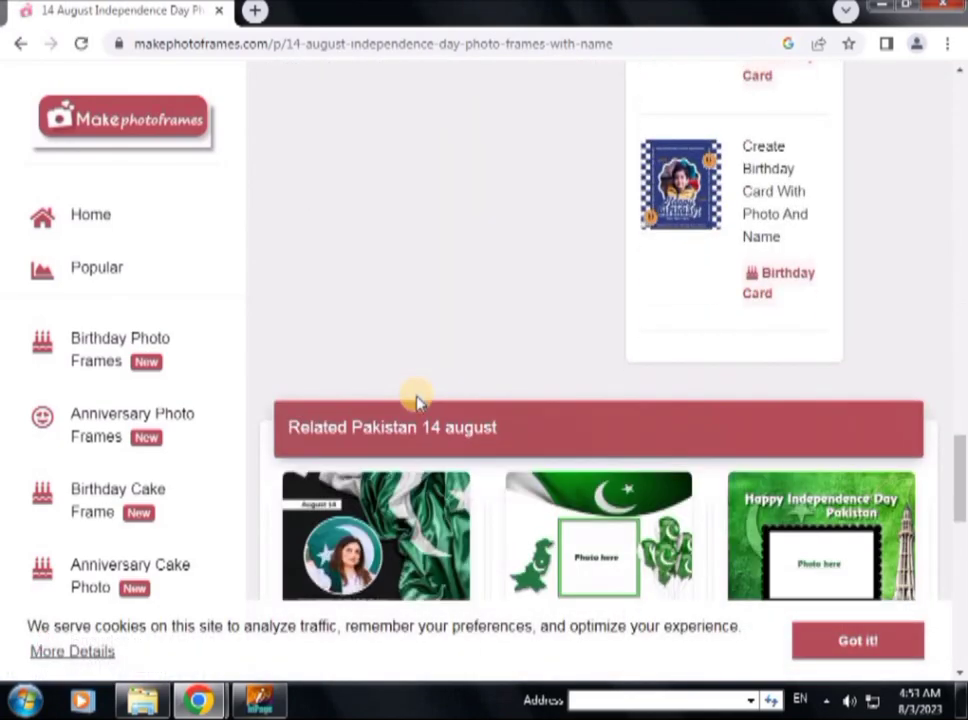
scroll(417, 395, down, 3)
scroll(417, 400, down, 2)
scroll(417, 400, up, 1)
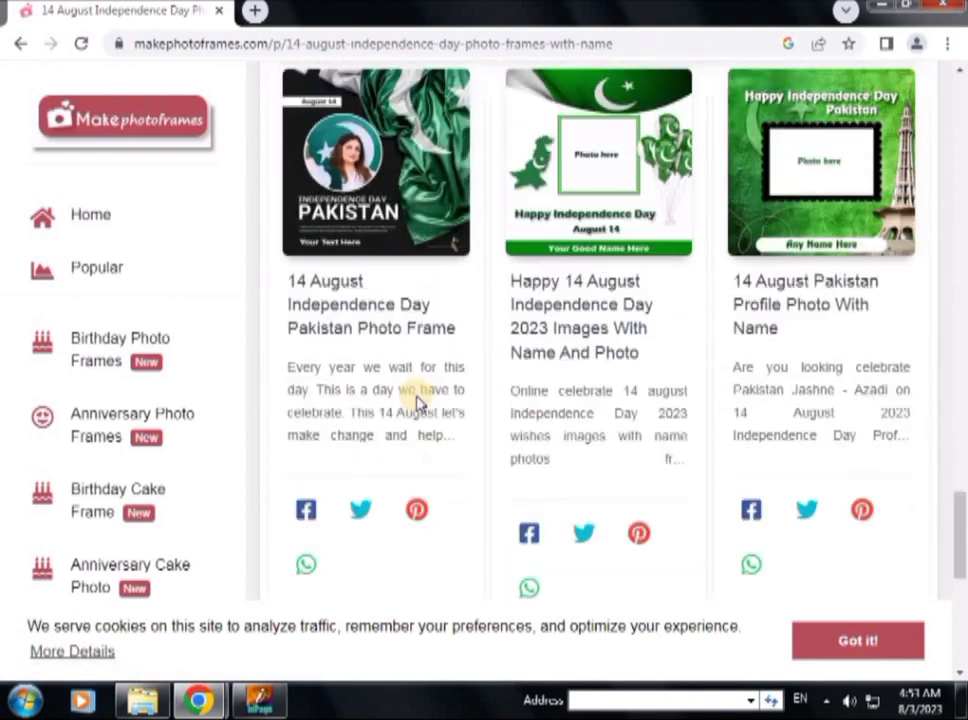
scroll(417, 400, up, 4)
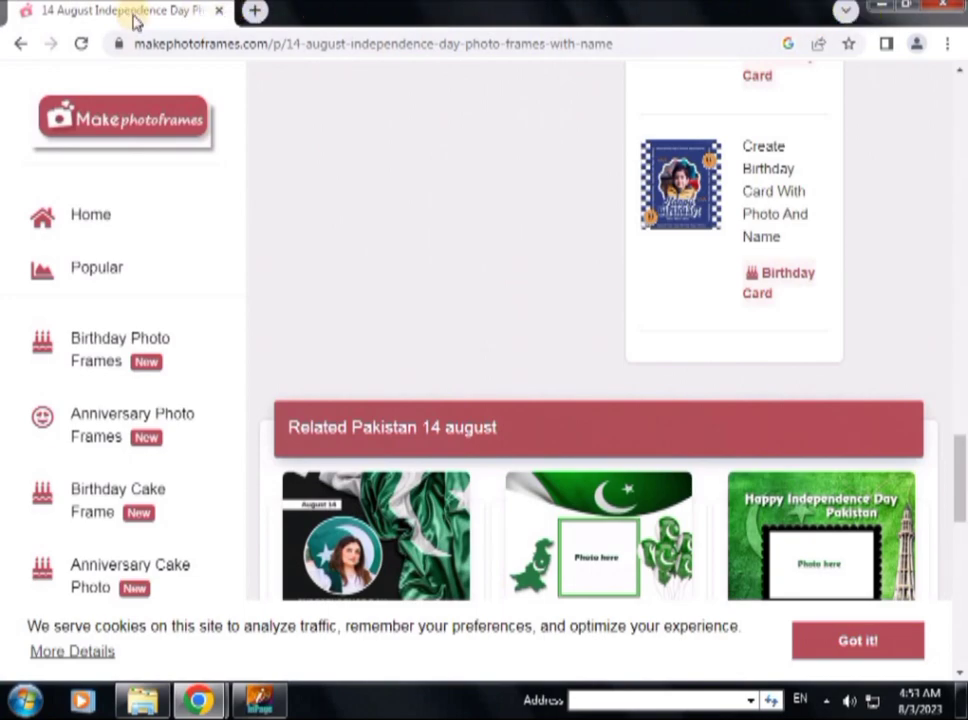
Step: Go back to the Google photo frame results and scroll through them
click(17, 47)
scroll(238, 177, down, 1)
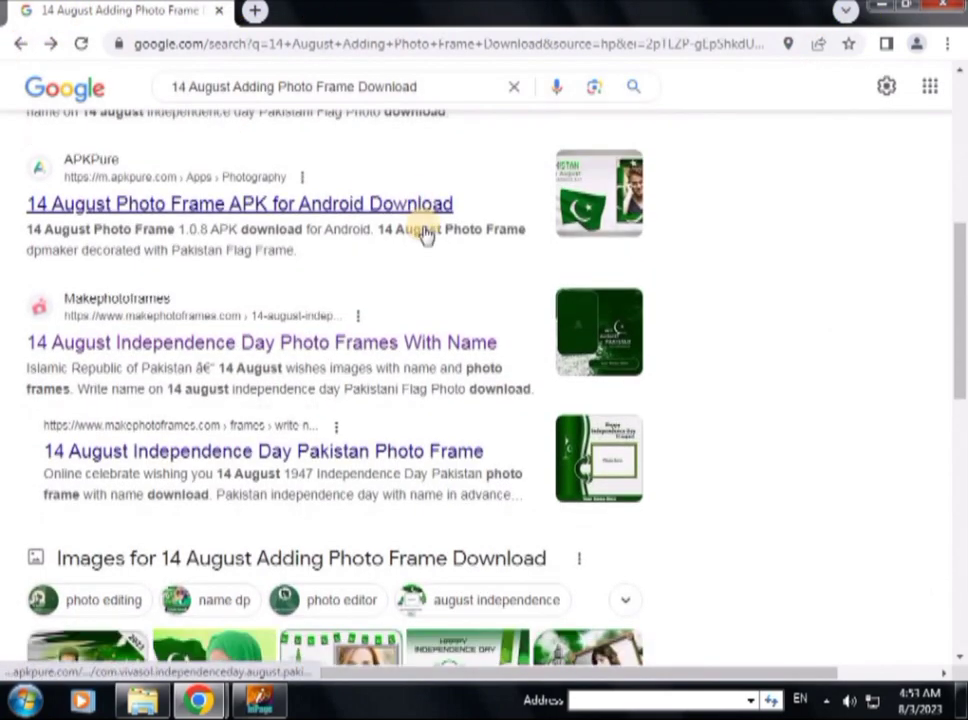
scroll(425, 233, down, 4)
scroll(426, 223, down, 2)
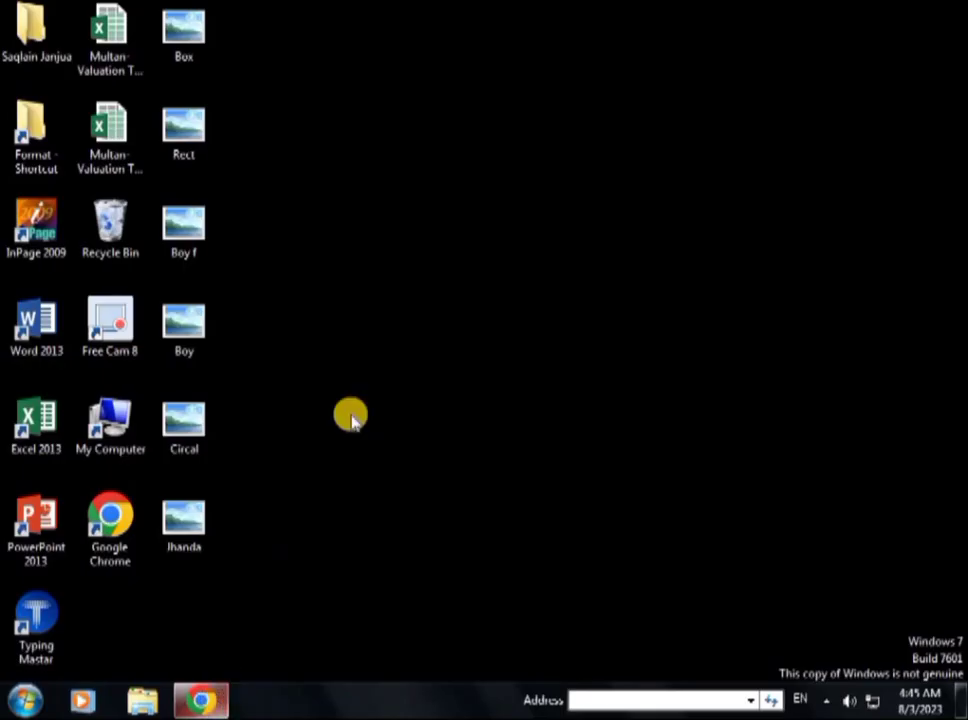
Step: Launch InPage 2009, dismiss the registry error, and maximize the window
double_click(16, 230)
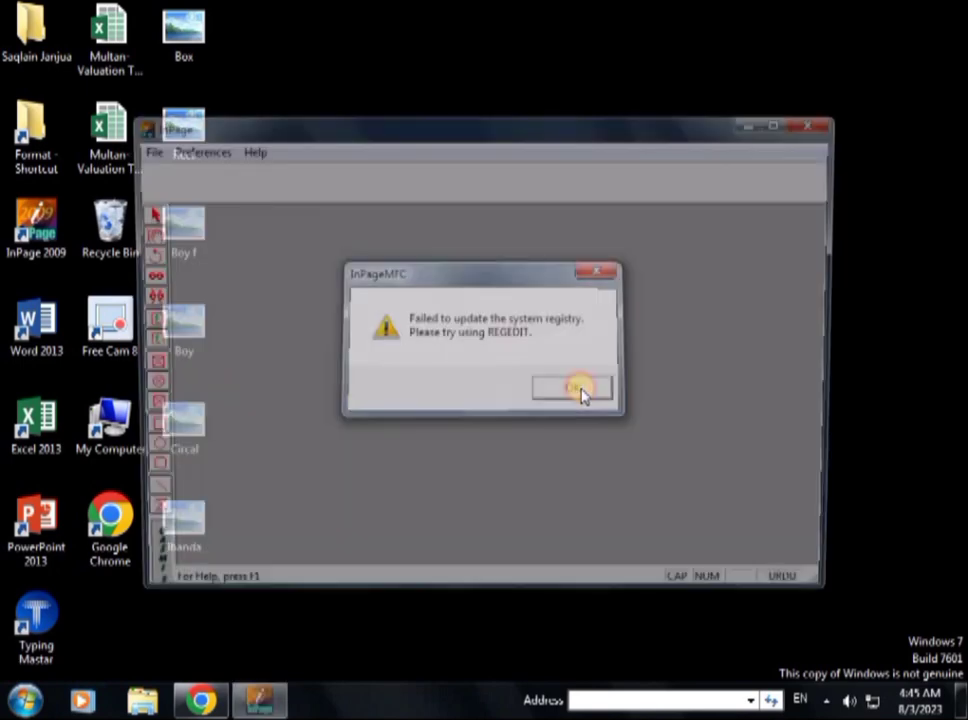
click(580, 390)
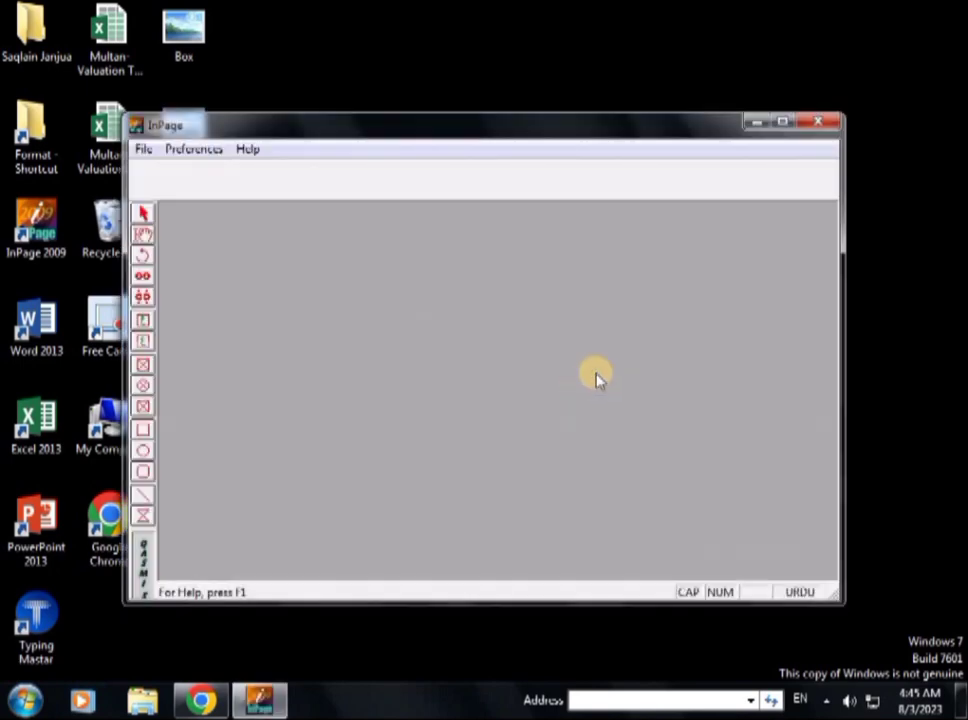
click(785, 121)
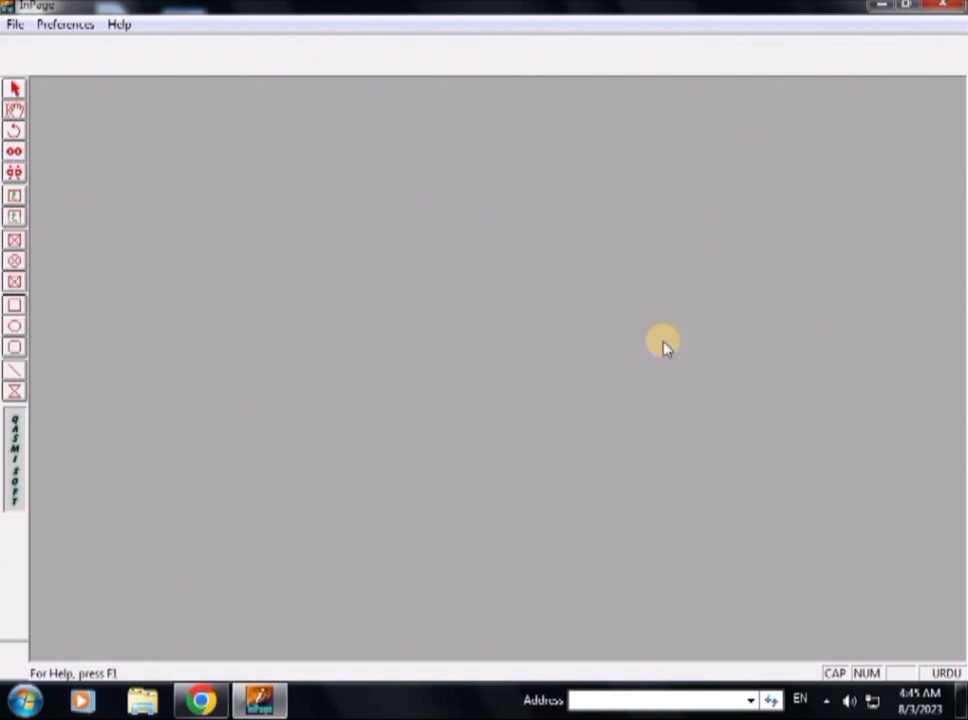
Step: Create a new Legal 8.5 x 14 inch portrait document with Ctrl+N
key(ctrl+n)
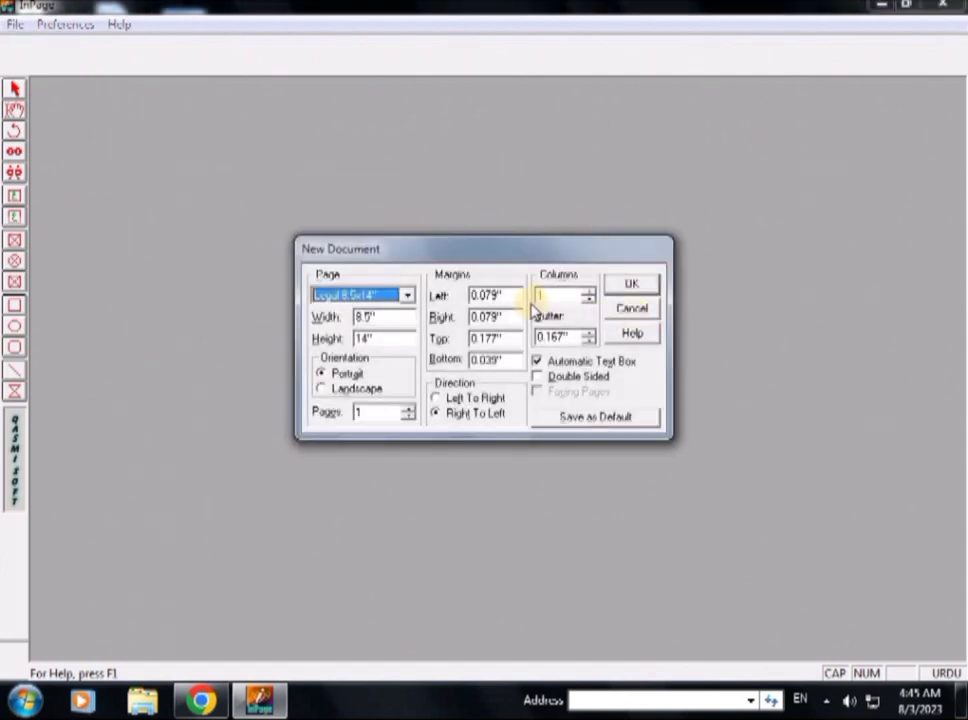
click(632, 290)
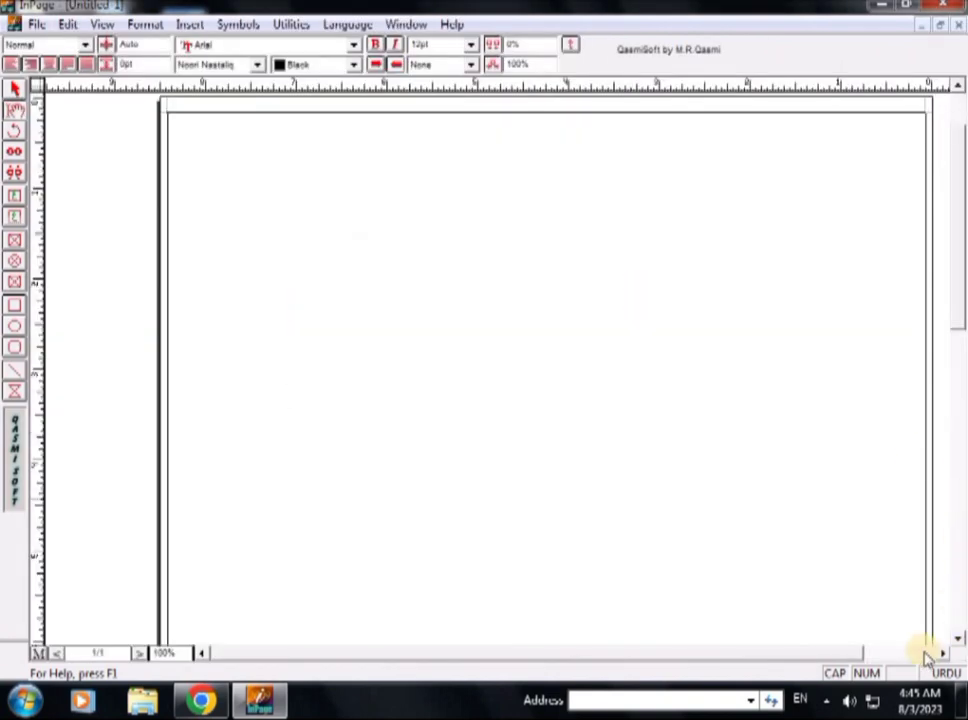
click(943, 652)
click(943, 652)
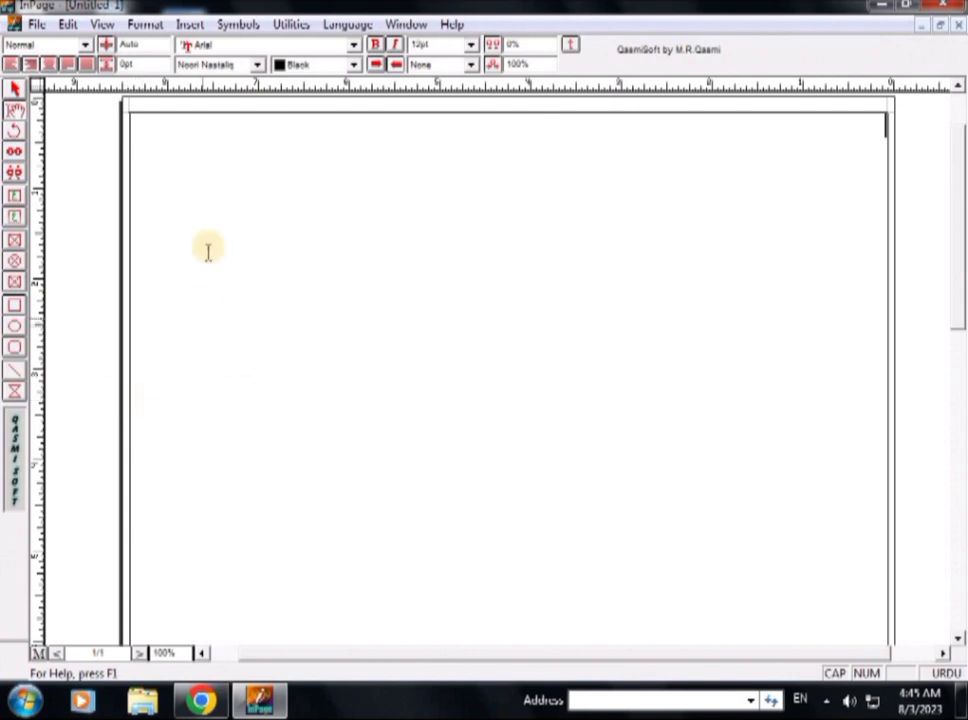
Step: Draw a large picture box spanning the upper part of the page
click(15, 241)
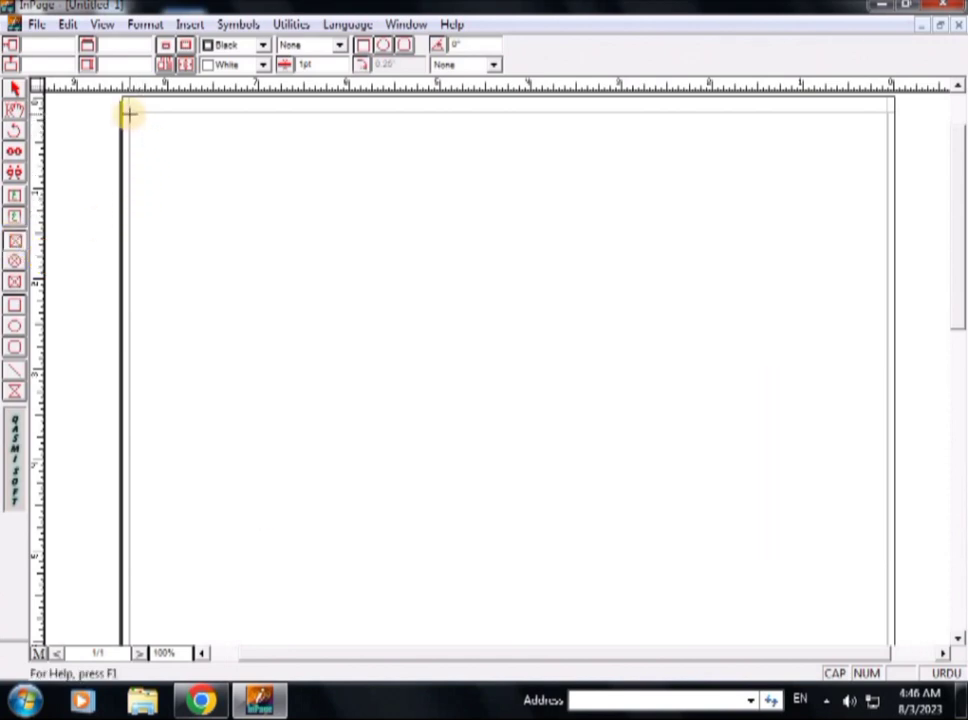
drag(221, 134, 666, 492)
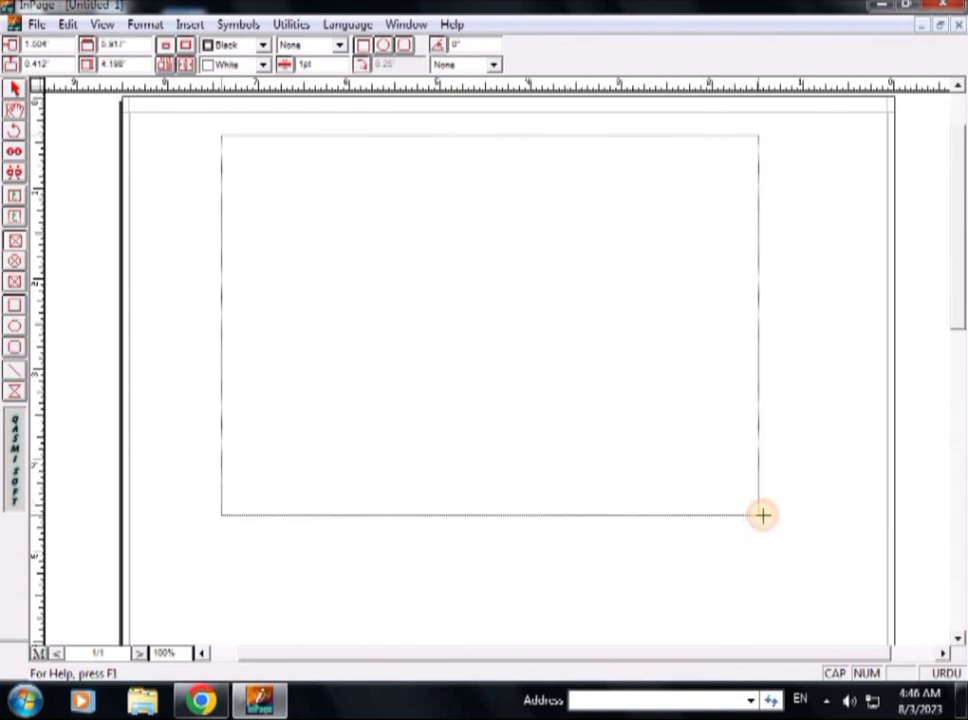
mouse_move(666, 492)
mouse_down()
mouse_move(780, 515)
mouse_move(771, 530)
mouse_up()
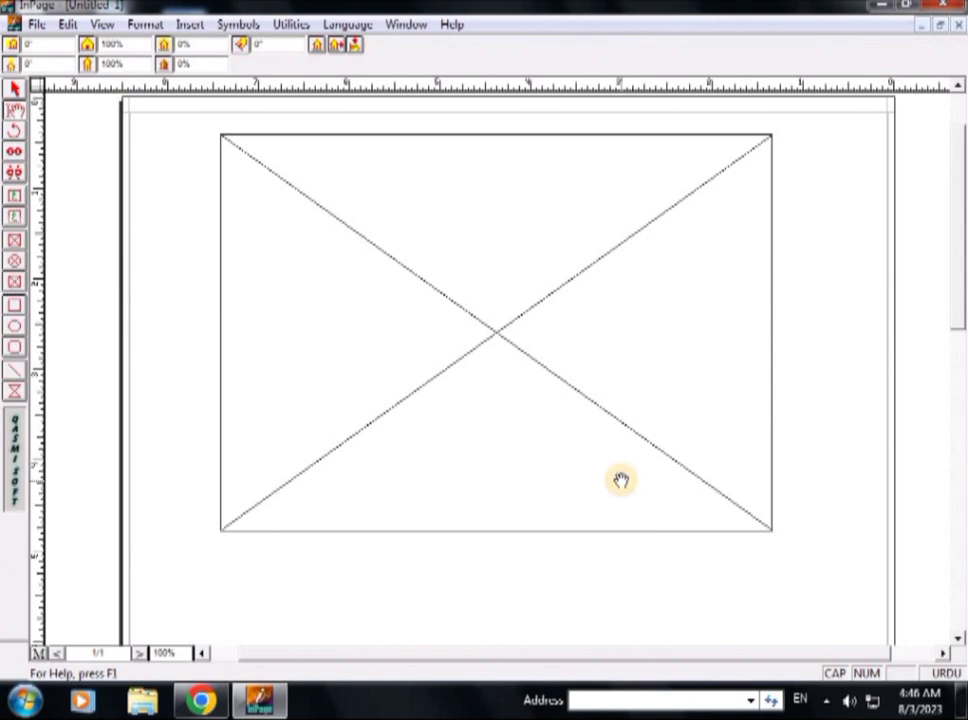
Step: Import Box.JPG, the green Happy Independence Day frame, into the picture box
double_click(510, 328)
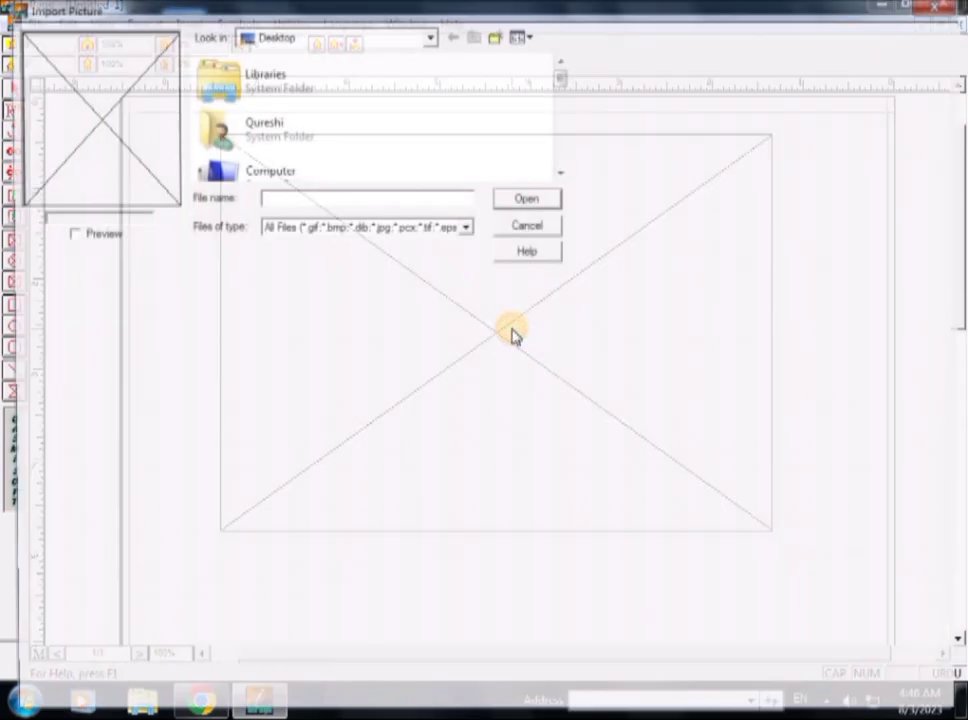
click(561, 172)
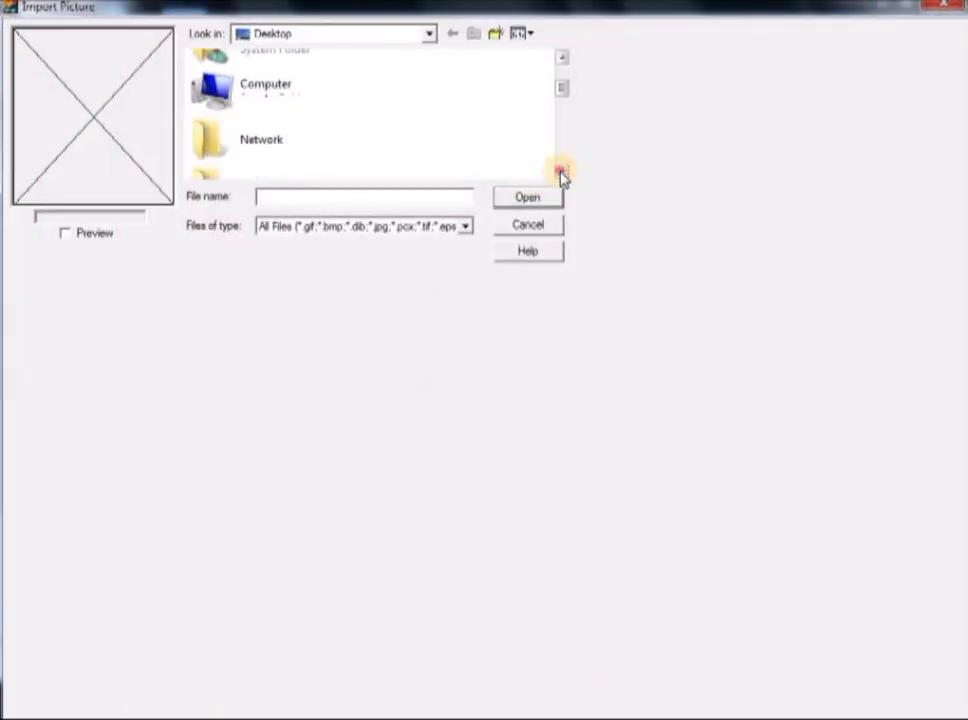
click(561, 172)
click(561, 172)
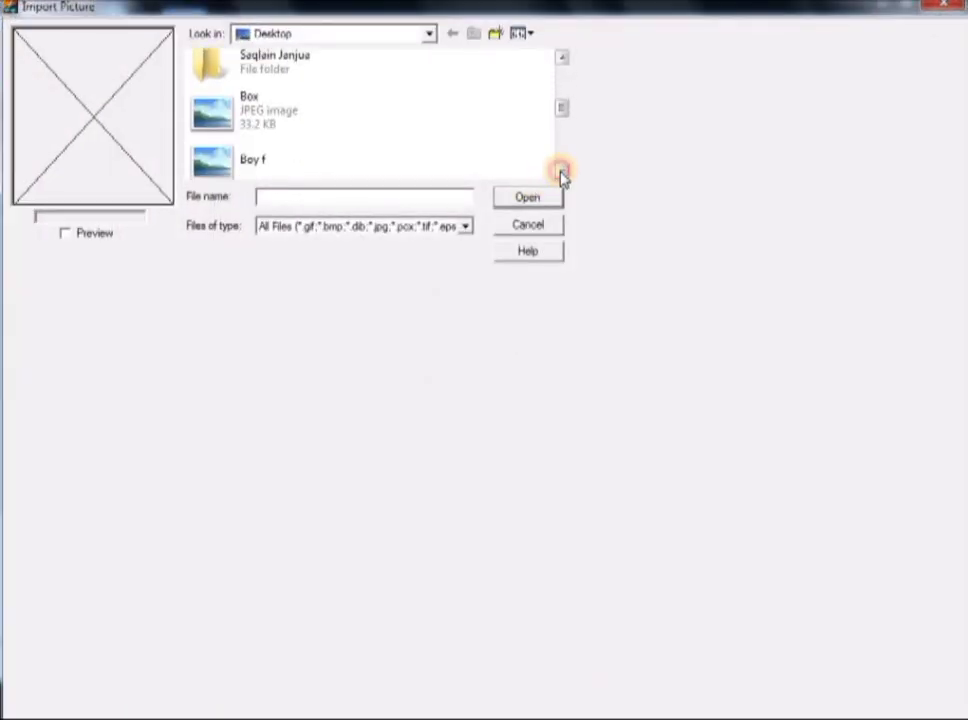
click(236, 110)
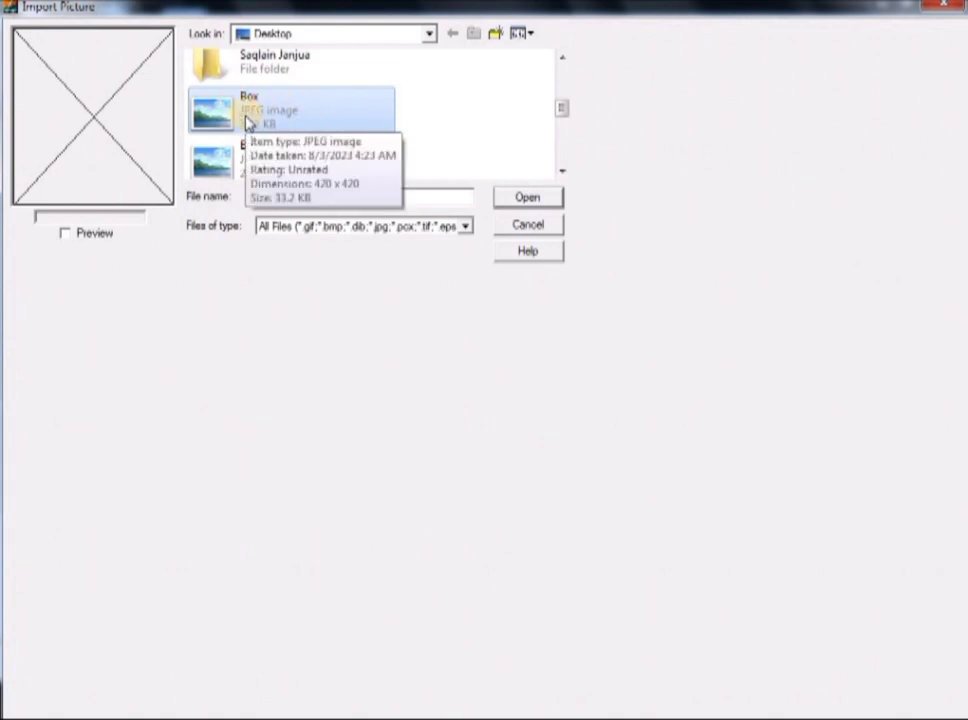
click(527, 200)
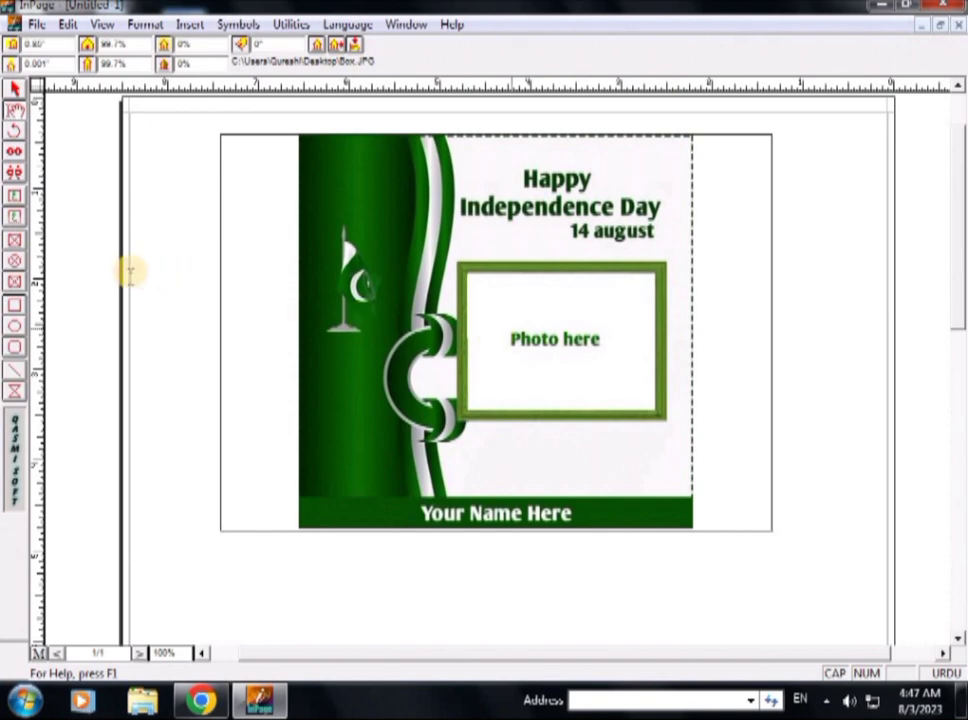
Step: Draw a picture box over the 'Photo here' area and import Boy f.JPG into it
click(14, 241)
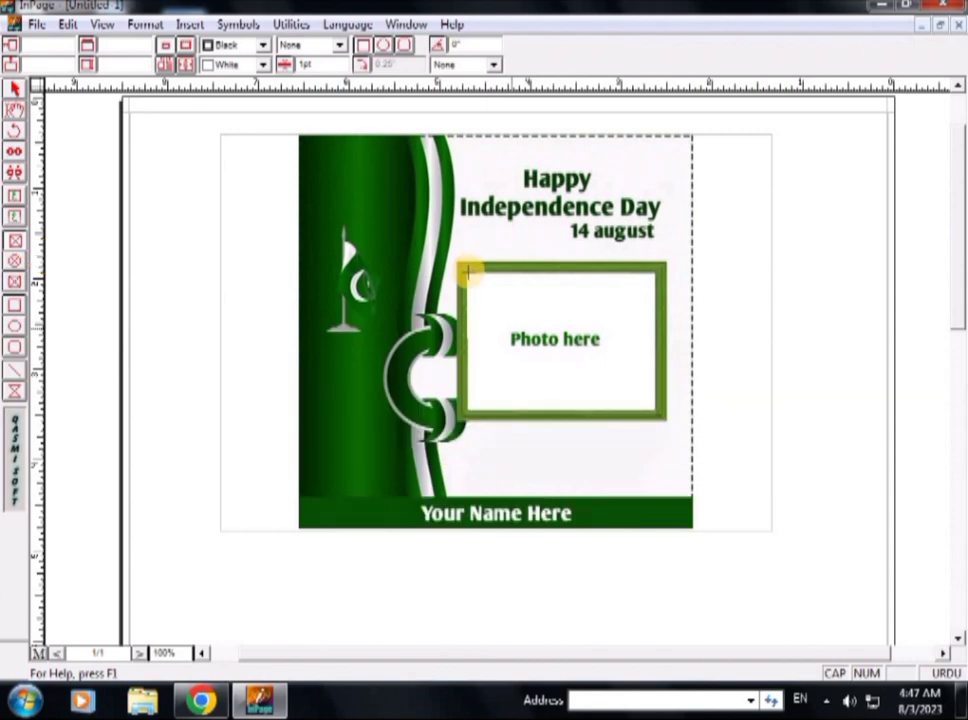
mouse_move(469, 275)
mouse_down()
mouse_move(607, 409)
mouse_move(652, 412)
mouse_up()
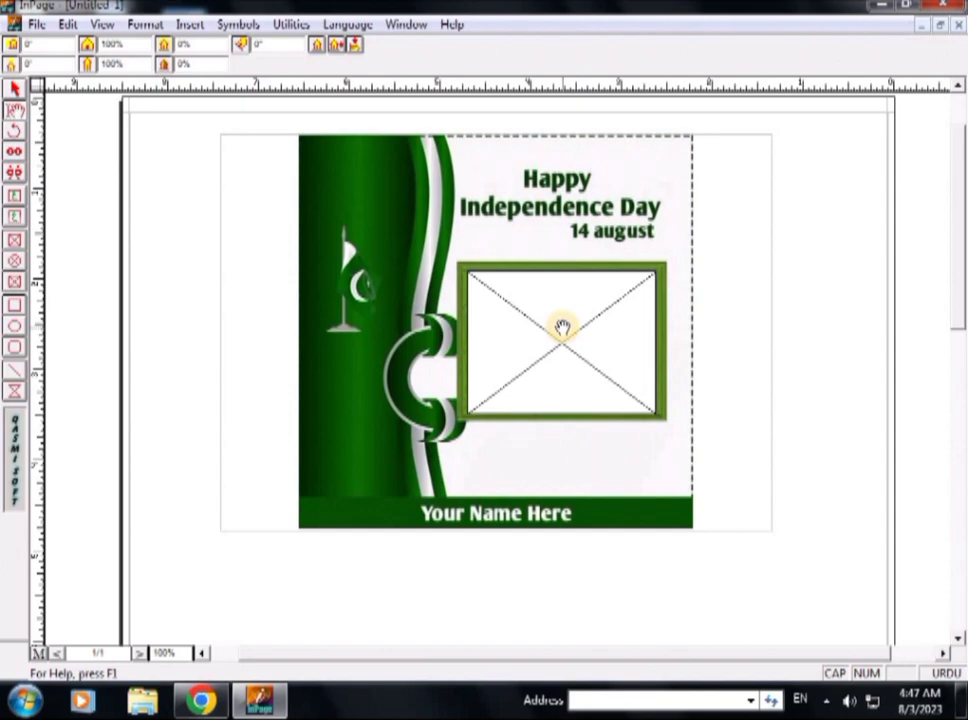
double_click(564, 331)
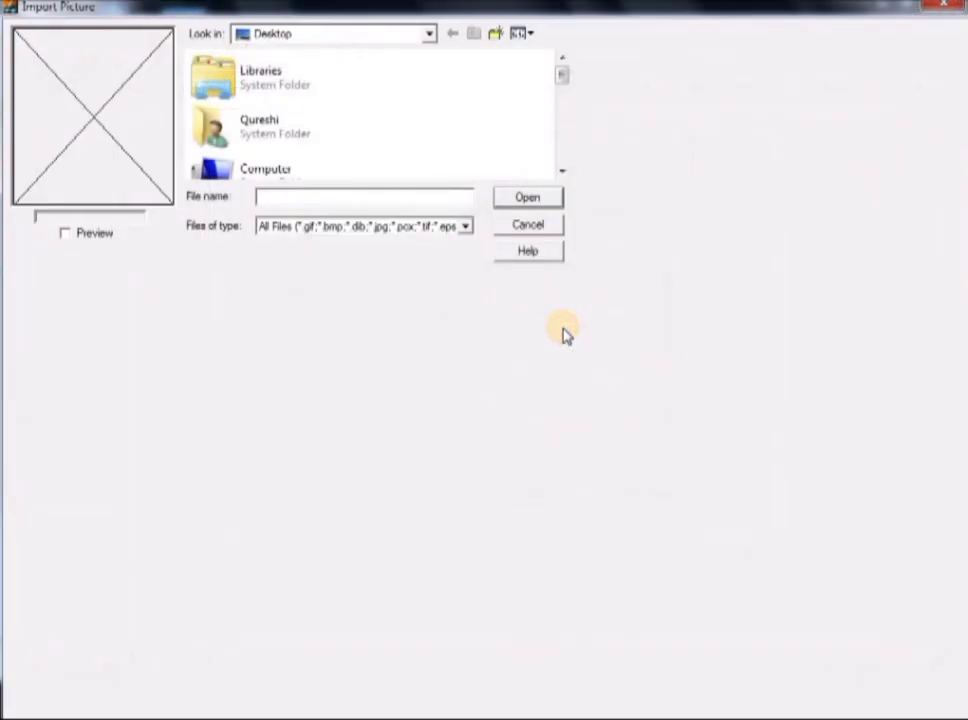
click(563, 172)
click(563, 172)
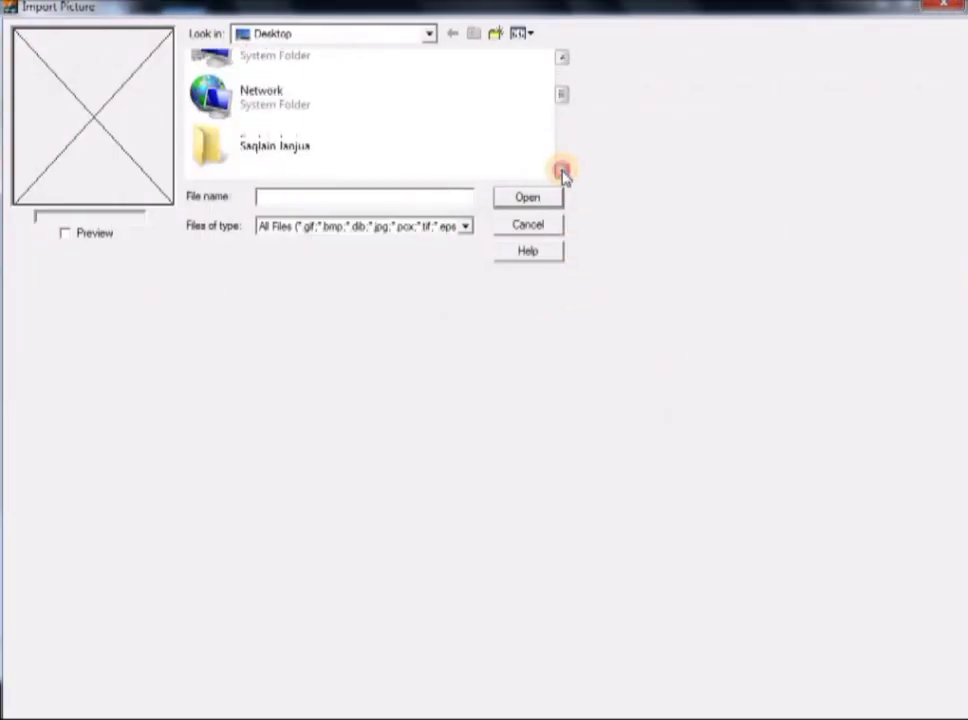
click(563, 172)
click(563, 172)
click(563, 172)
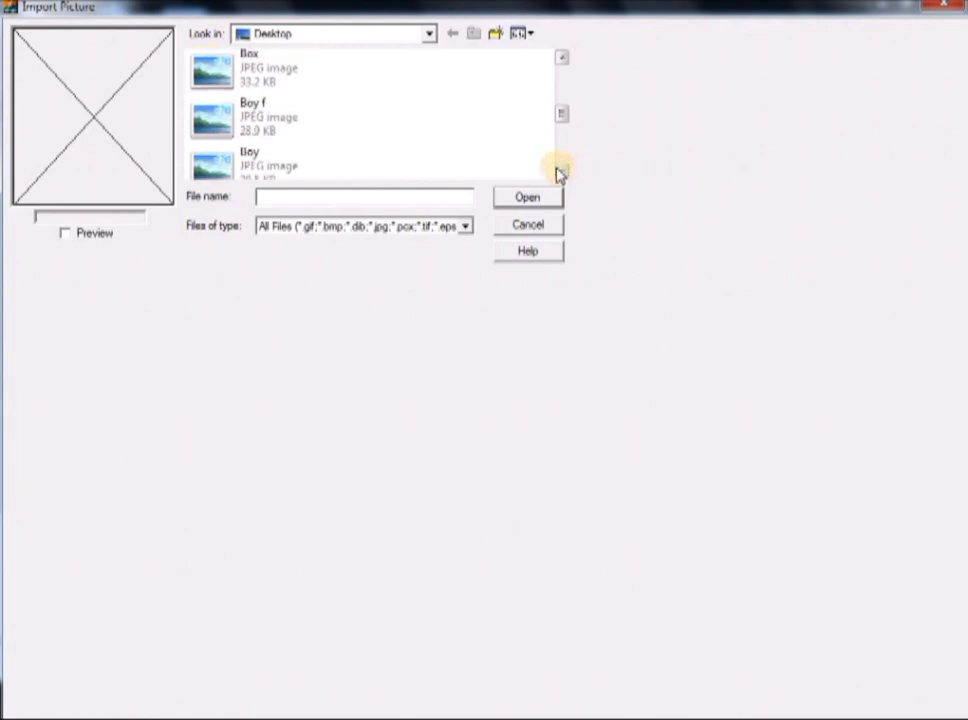
click(251, 124)
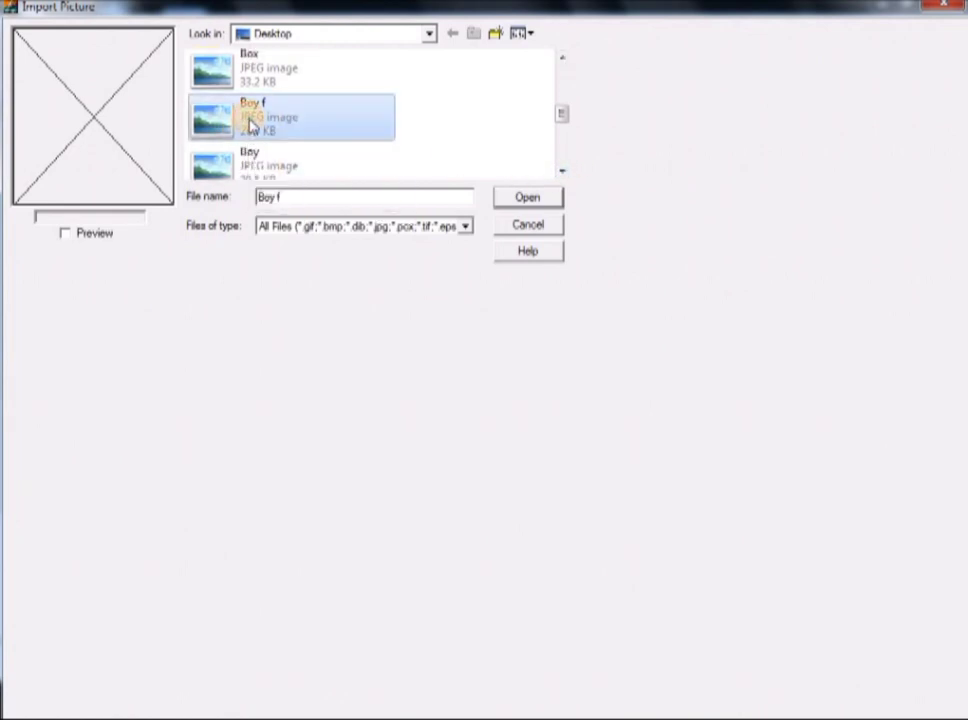
click(530, 201)
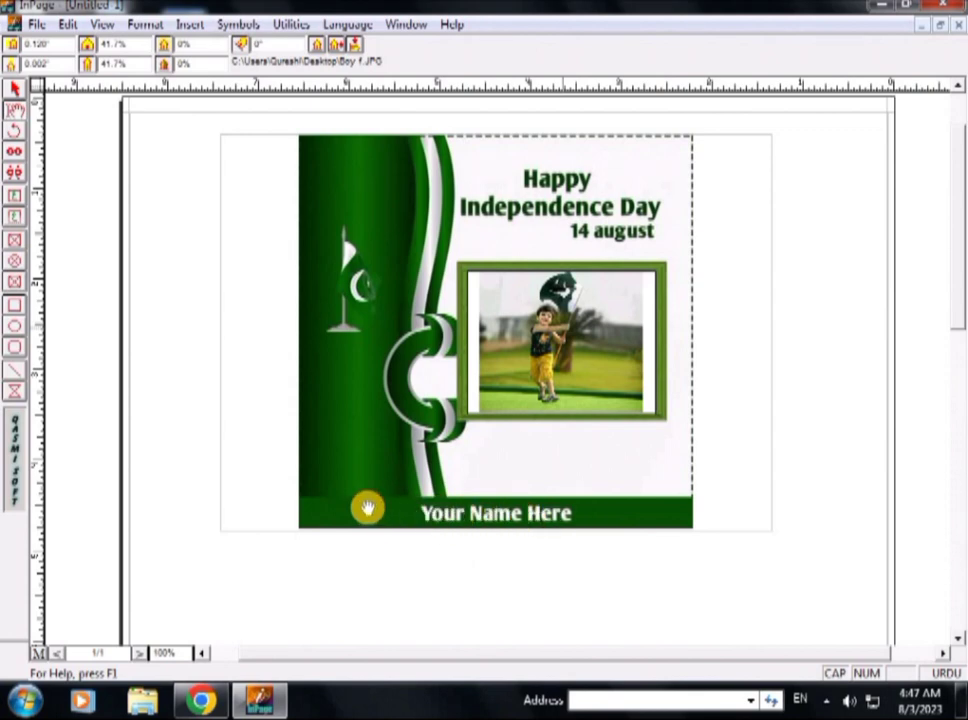
Step: Draw a text box across the 'Your Name Here' bar at the card's bottom
click(15, 218)
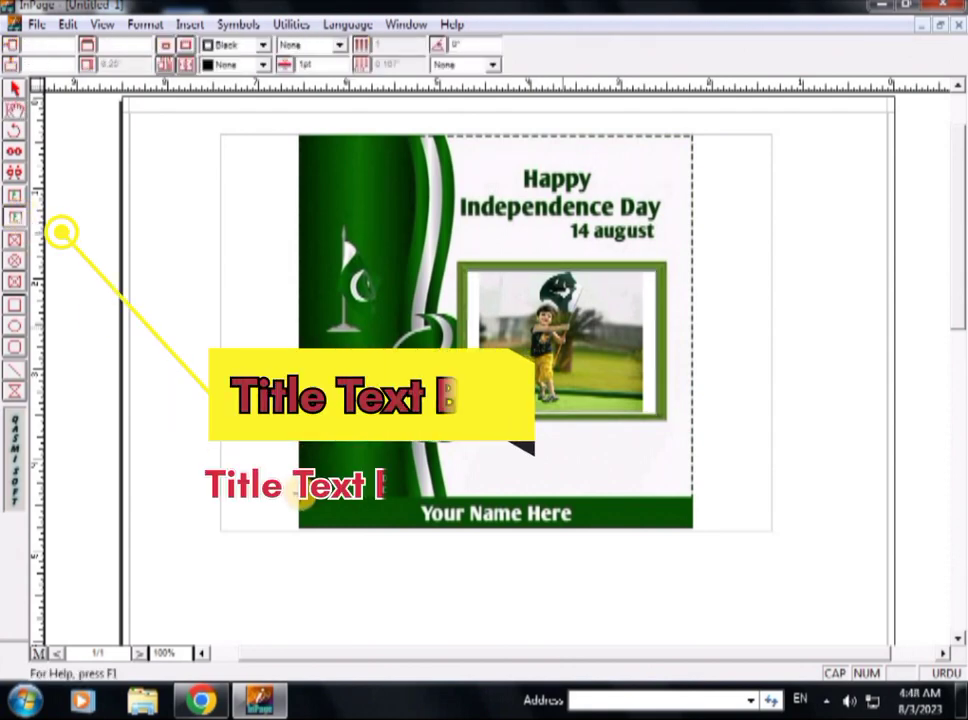
mouse_move(309, 511)
mouse_down()
mouse_move(423, 527)
mouse_move(692, 530)
mouse_up()
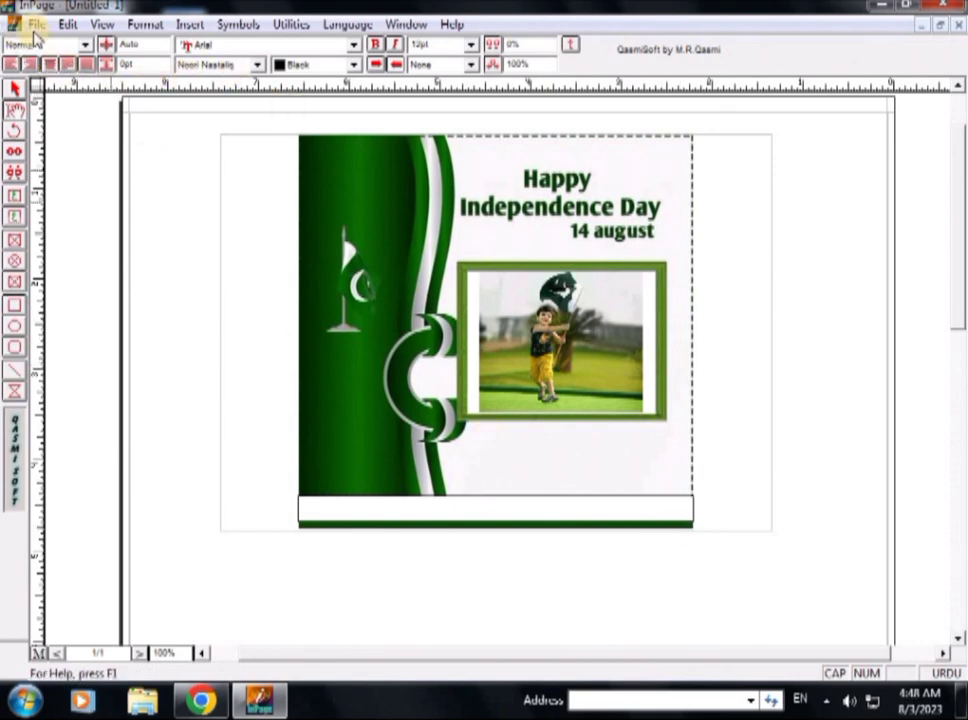
Step: Give the name text box a Green fill and place the cursor inside for typing
click(389, 508)
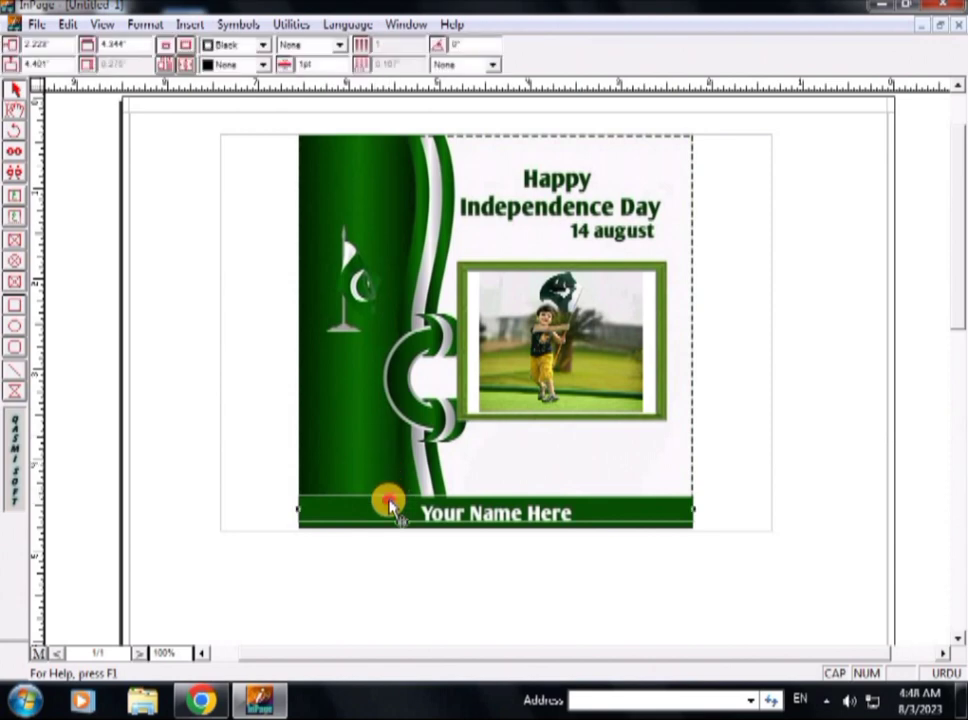
click(262, 66)
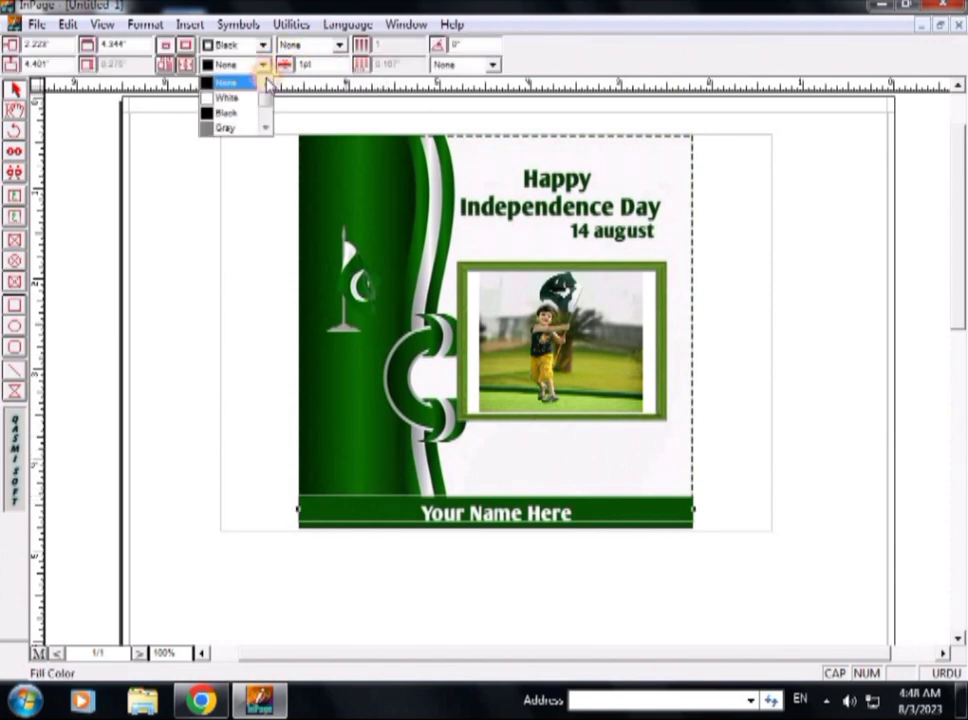
click(266, 130)
click(266, 130)
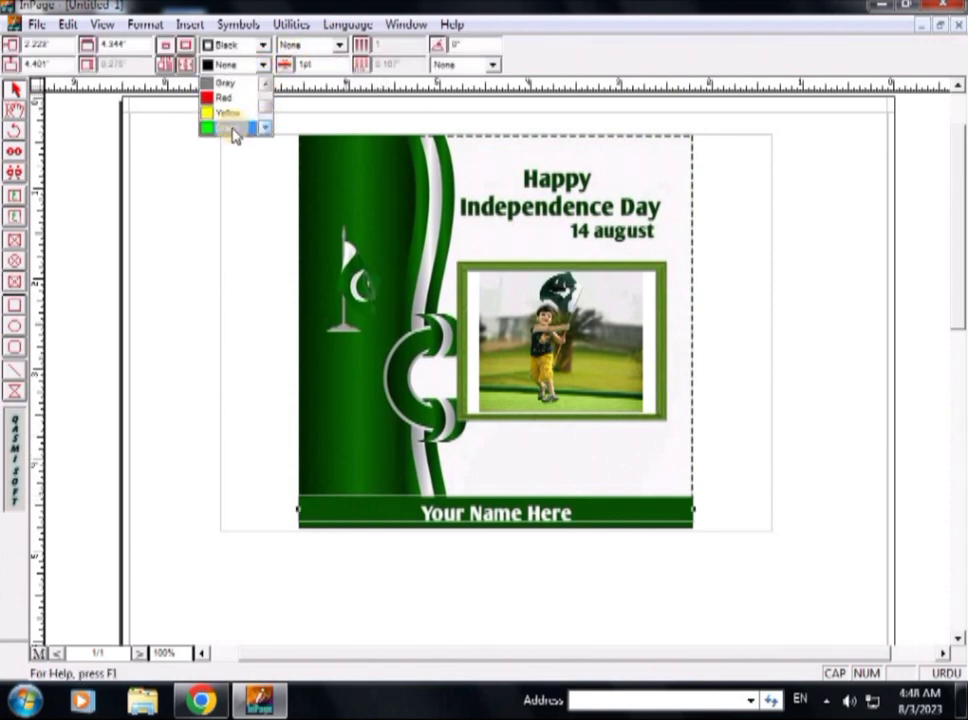
click(230, 128)
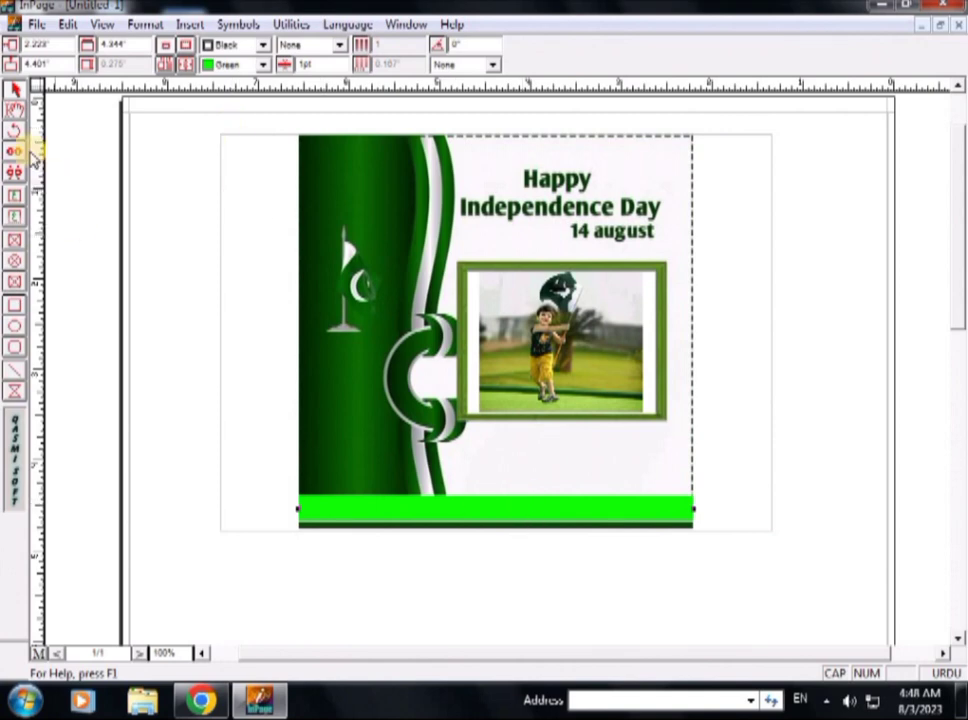
click(134, 145)
click(489, 512)
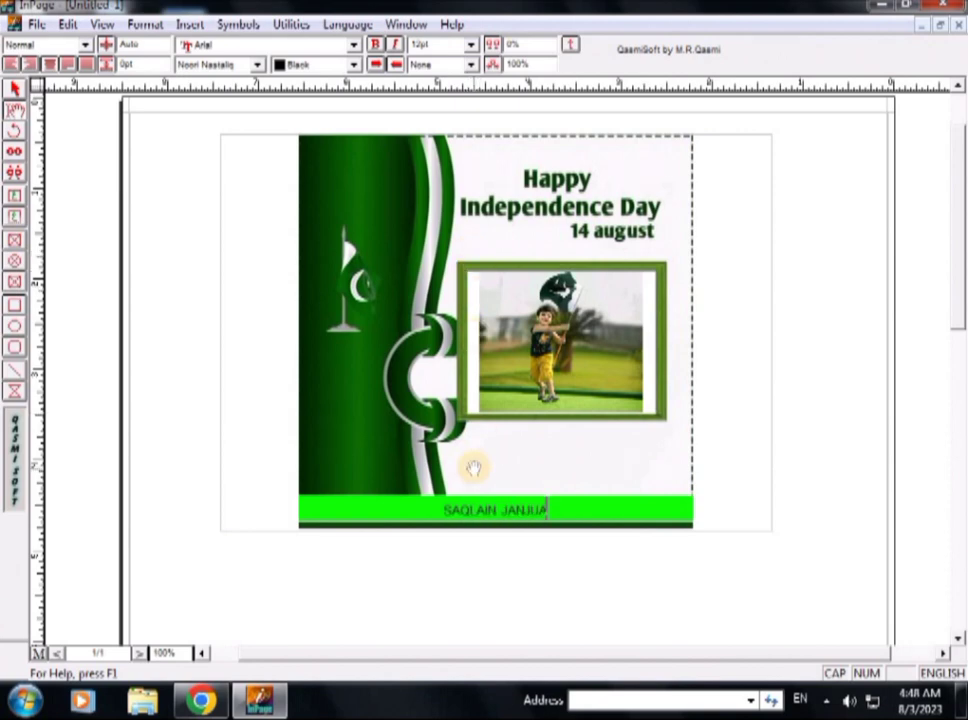
Step: Enlarge the boy's name on the green bar by one font size, then deselect everything
drag(444, 510, 575, 511)
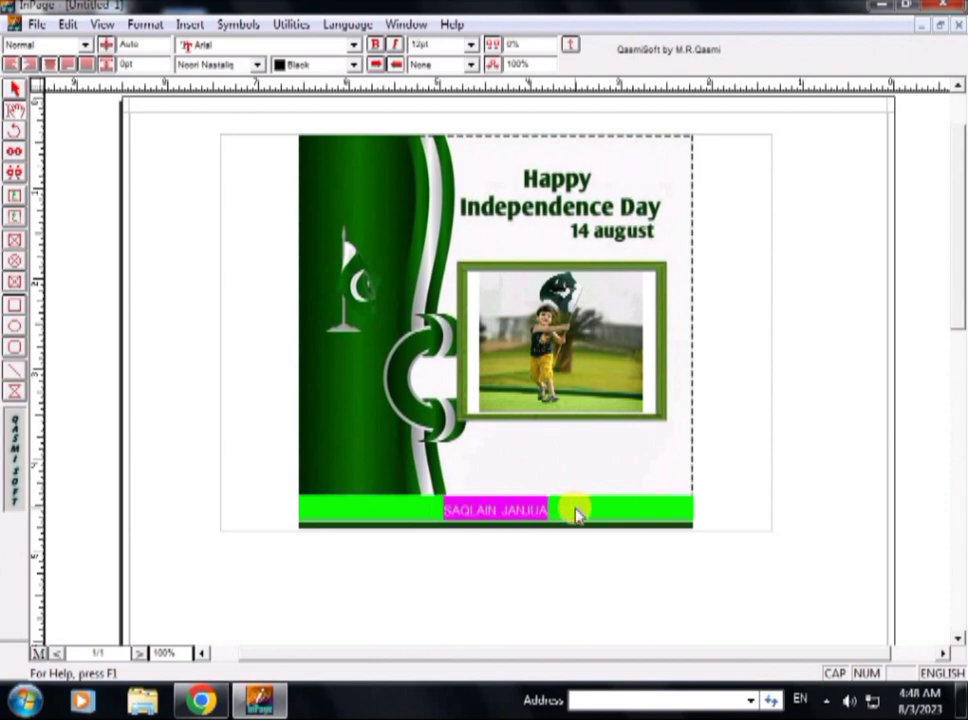
key(ctrl+shift+period)
key(ctrl+shift+period)
key(ctrl+shift+period)
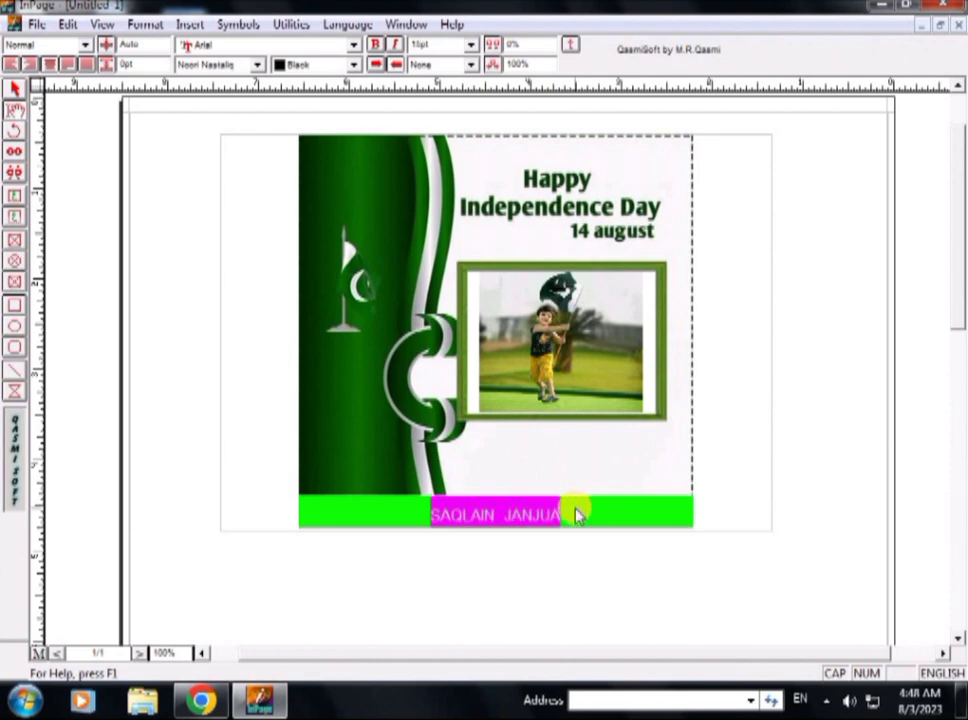
click(650, 500)
click(550, 313)
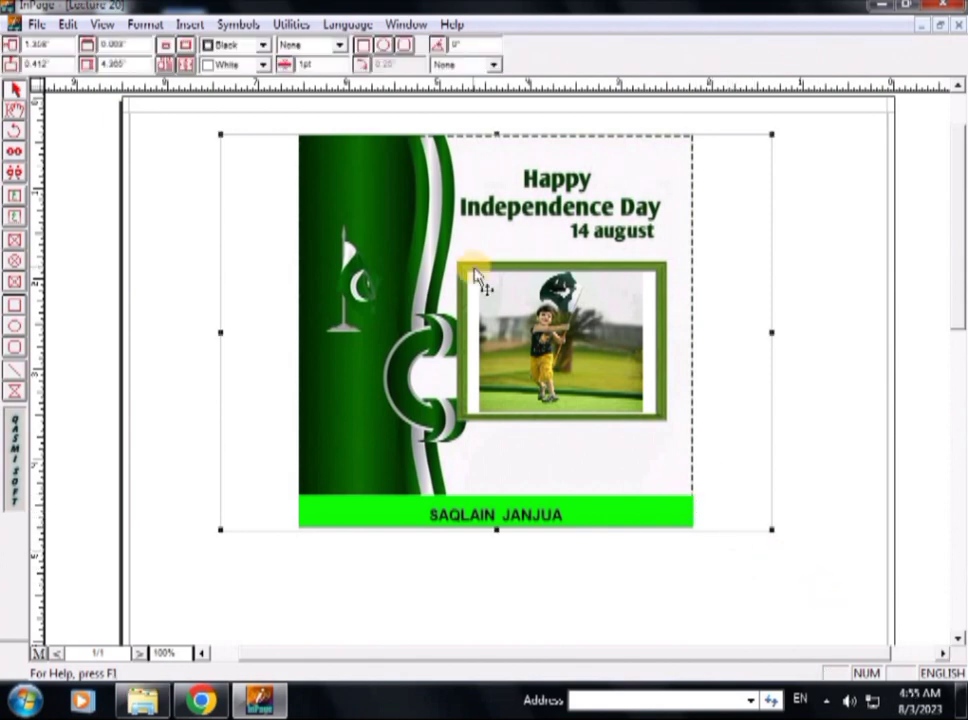
click(812, 380)
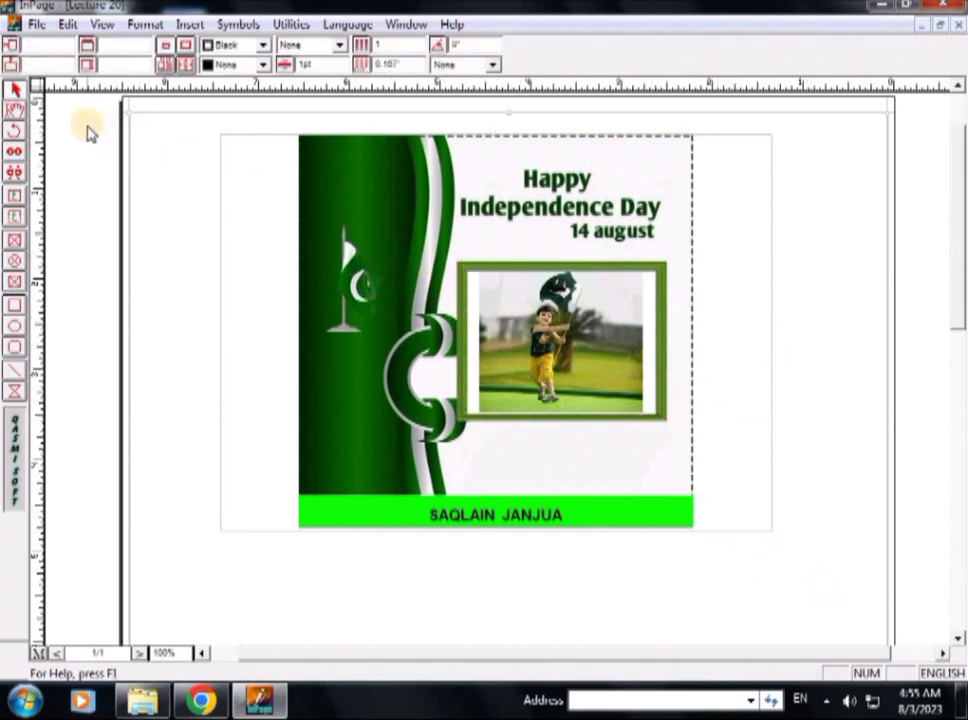
Step: Delete every object on the page and draw a large rectangular picture box in their place
drag(86, 126, 835, 612)
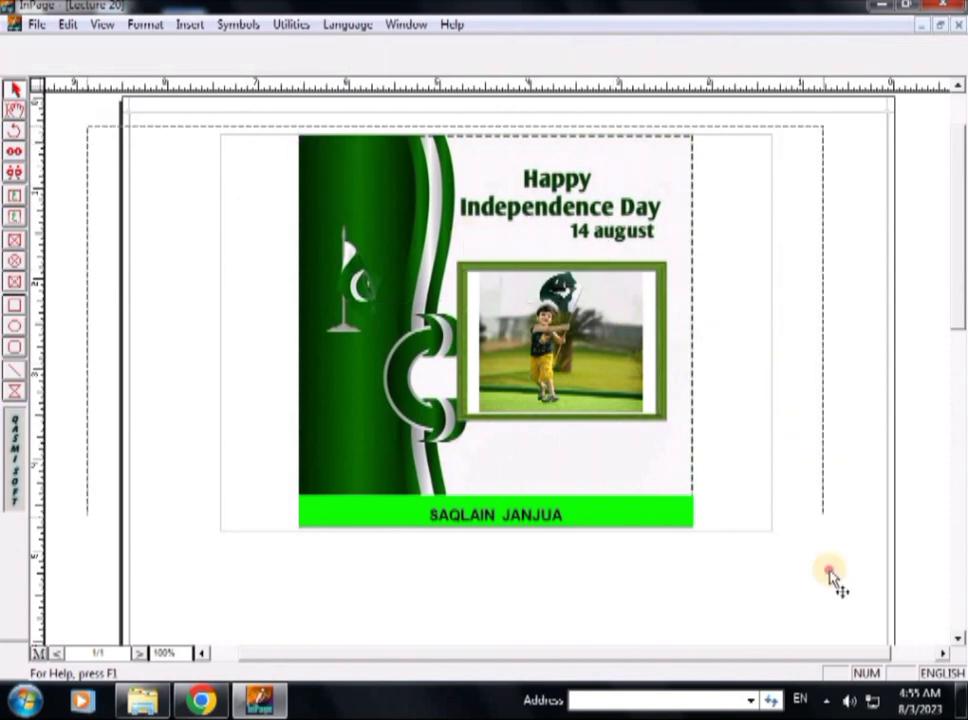
key(Delete)
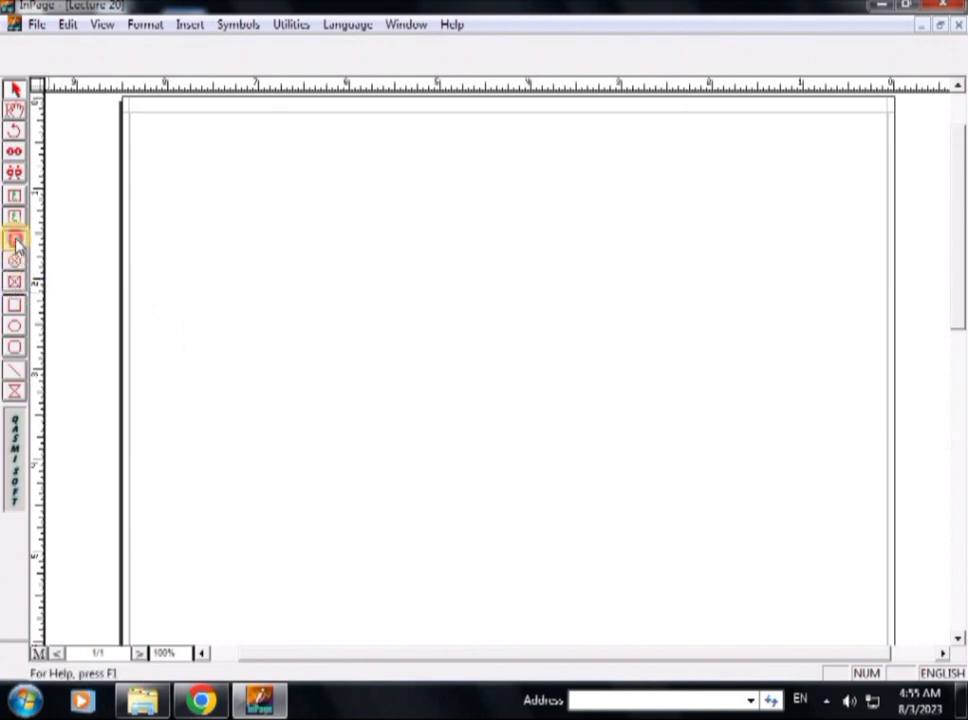
click(16, 243)
drag(207, 141, 684, 505)
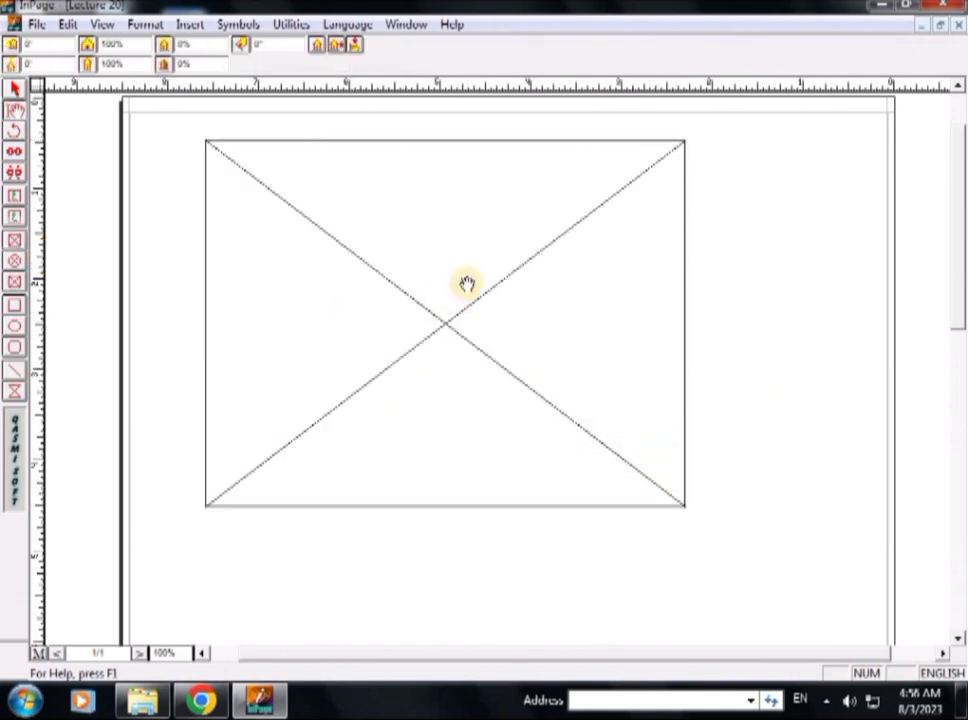
Step: Import the Circal template image into the new picture box
double_click(467, 284)
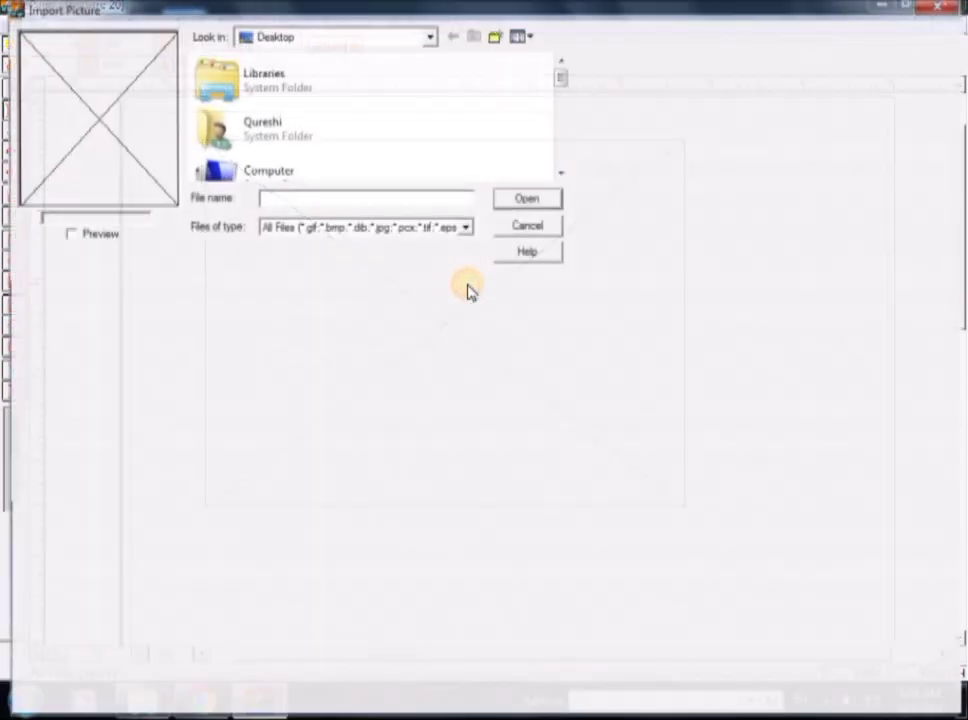
click(560, 175)
click(560, 175)
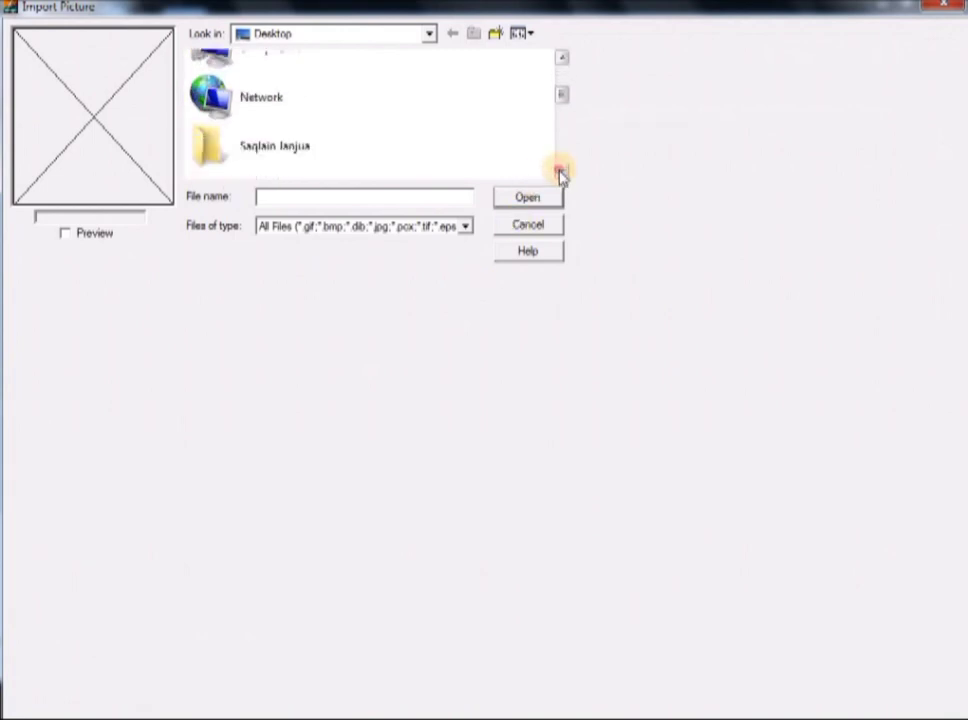
click(560, 175)
click(560, 175)
click(560, 175)
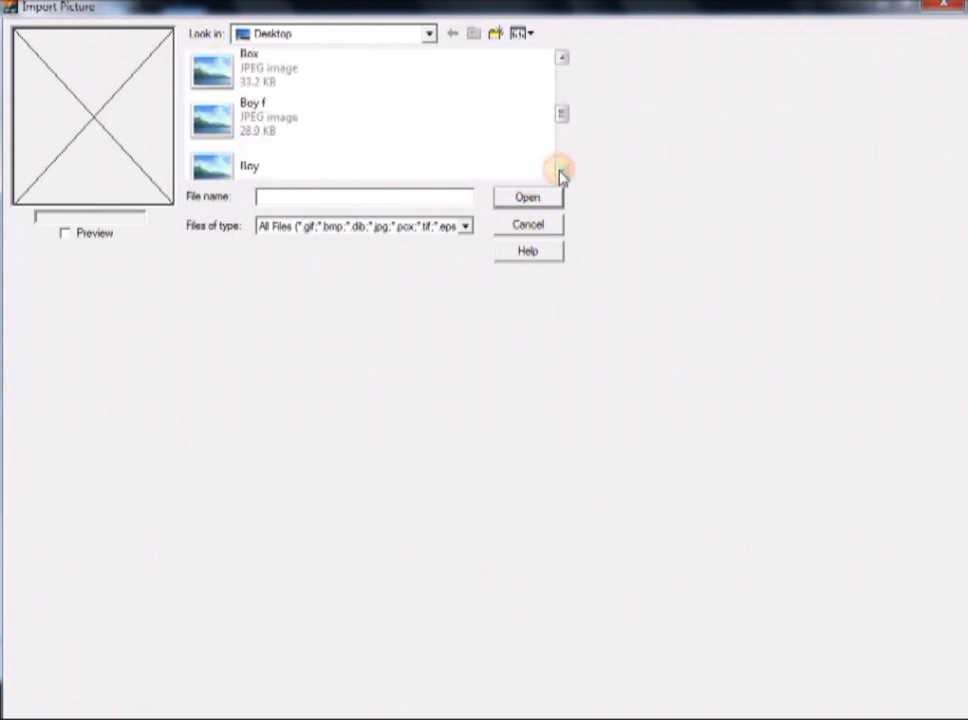
click(560, 175)
click(560, 175)
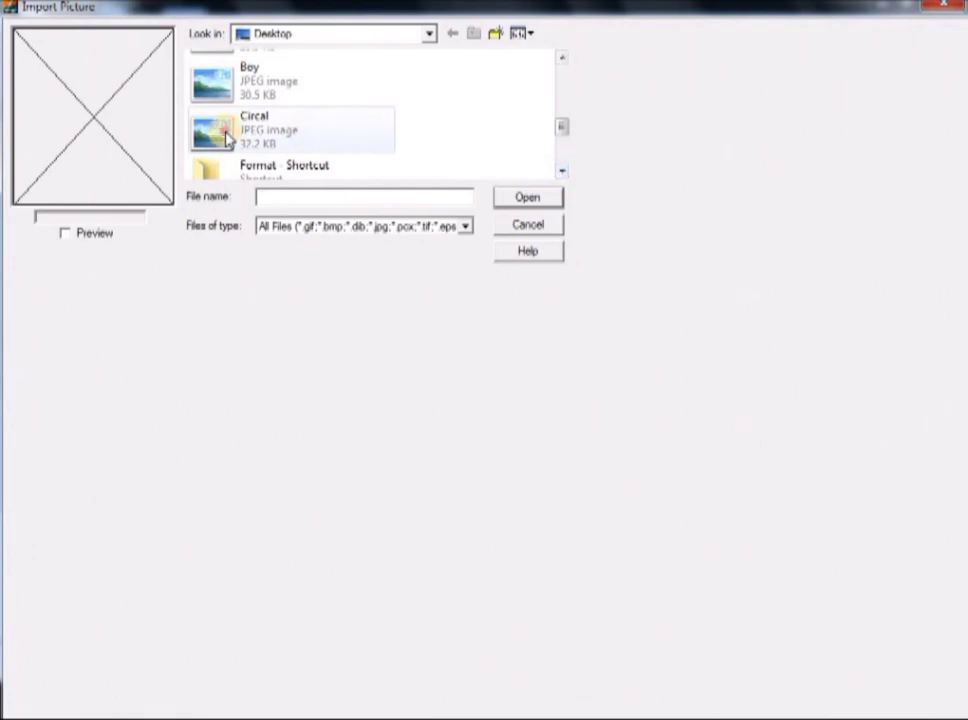
click(225, 138)
click(530, 199)
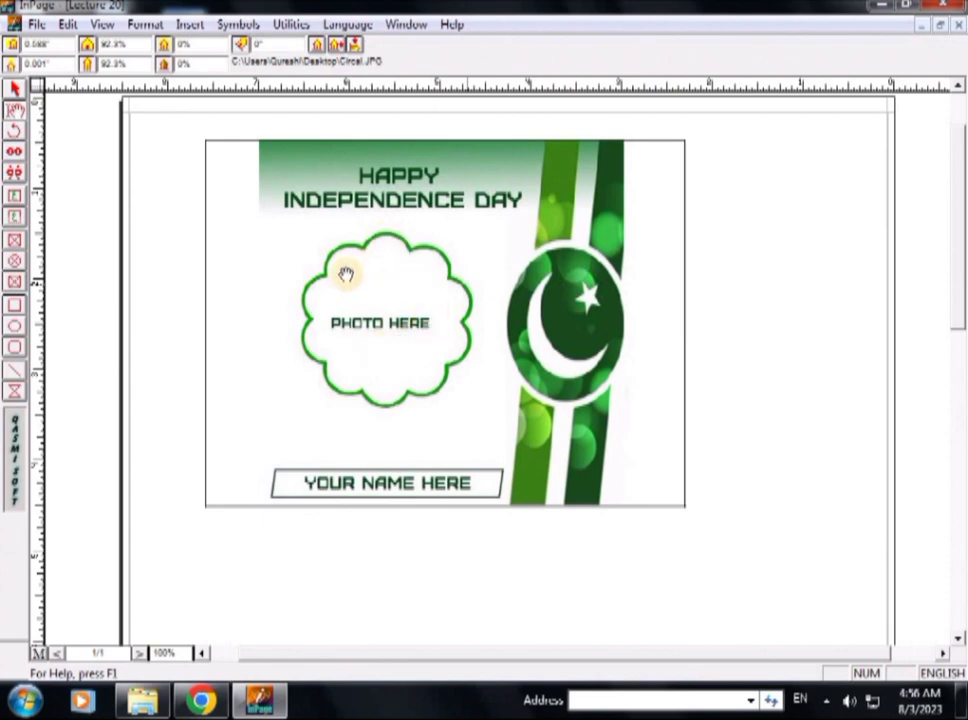
Step: Draw an oval picture box over the flower frame and nudge it left to centre it
click(15, 261)
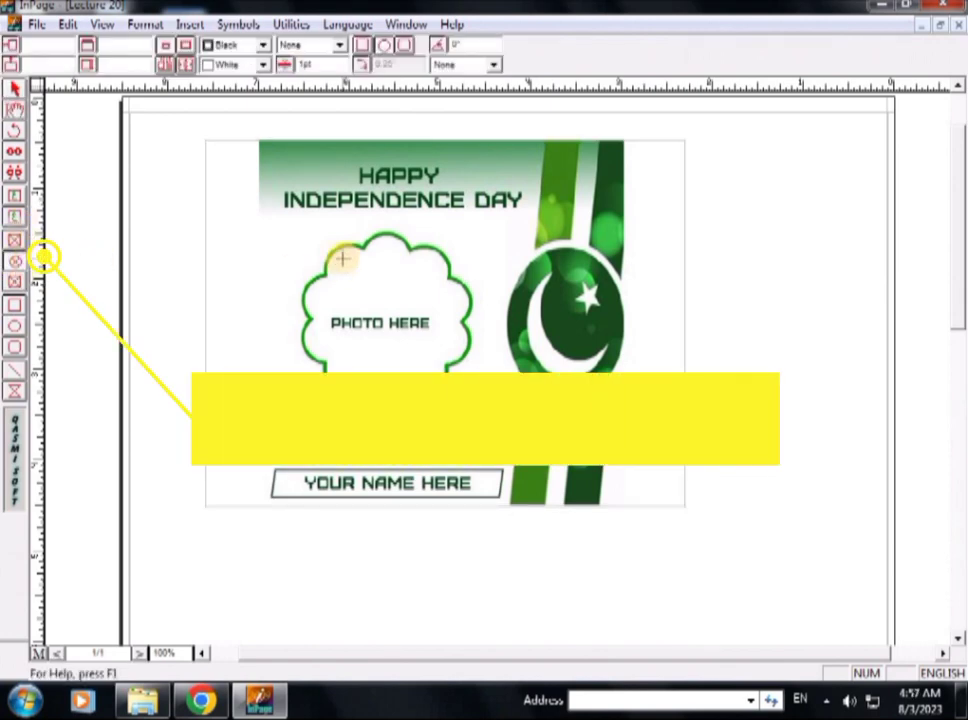
drag(340, 251, 481, 380)
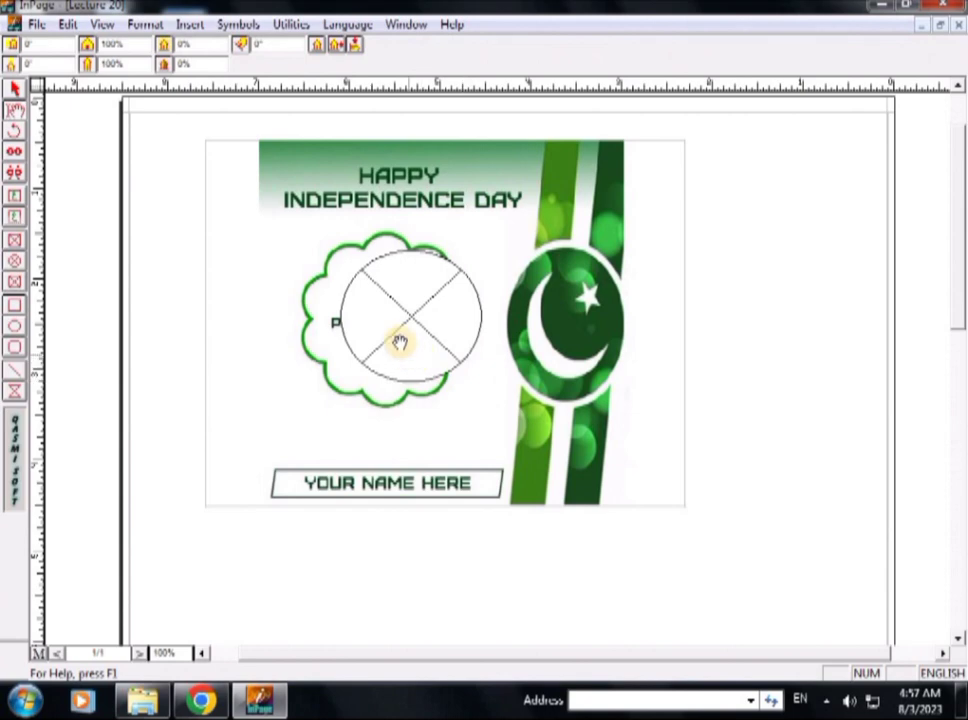
click(17, 90)
click(390, 318)
key(Left)
key(Left)
key(Left)
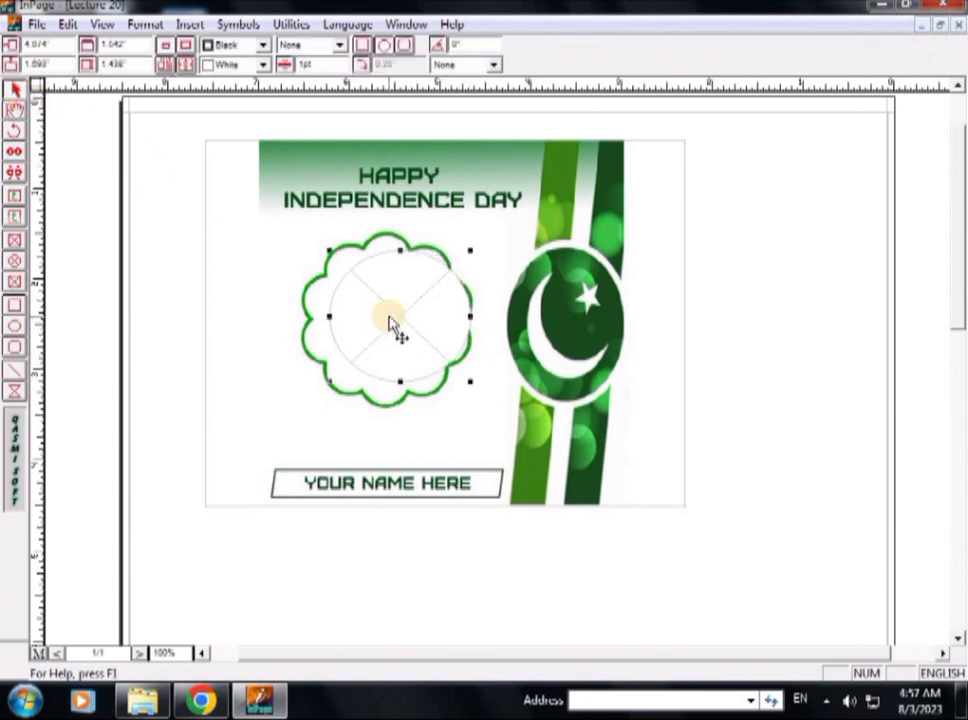
key(Left)
key(Left)
key(Left)
key(Left)
key(Left)
key(Left)
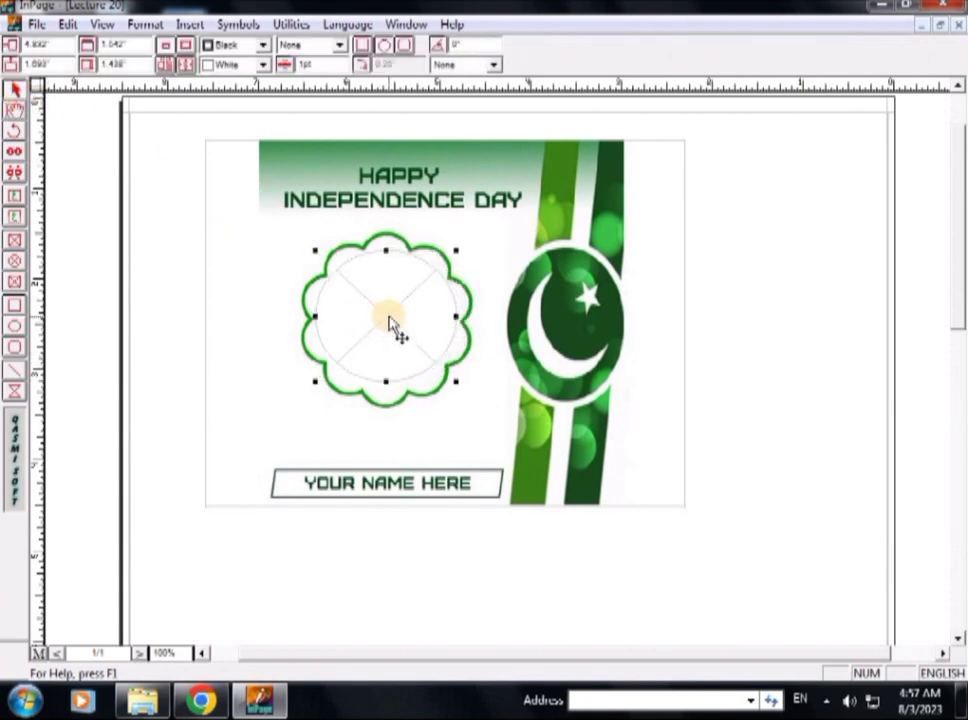
Step: Import the Boy photo into the oval picture box
click(15, 110)
double_click(436, 316)
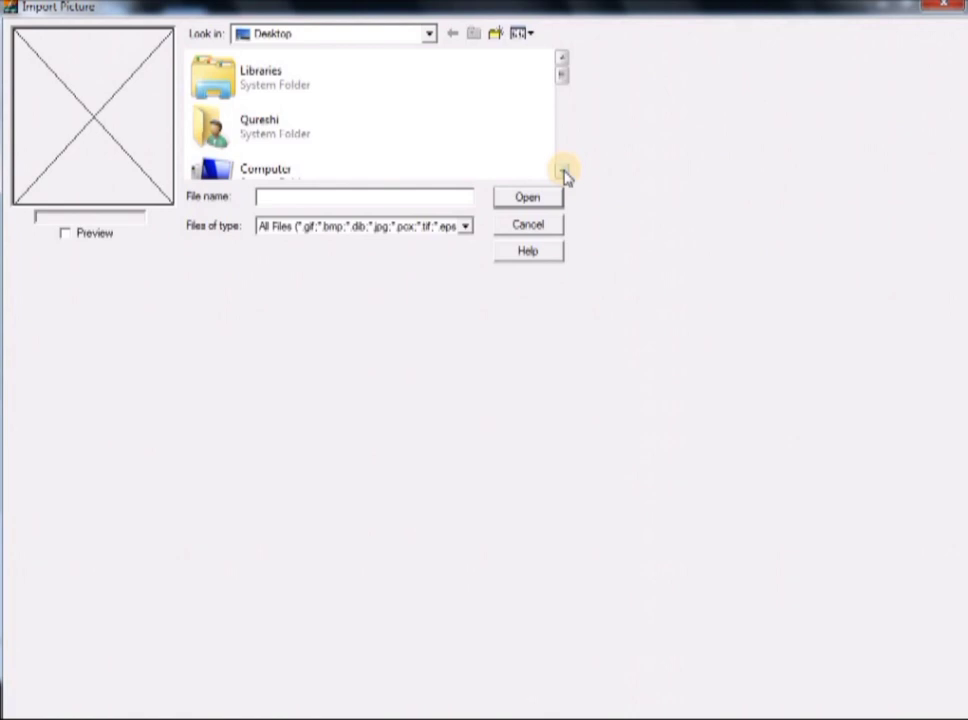
drag(565, 173, 566, 174)
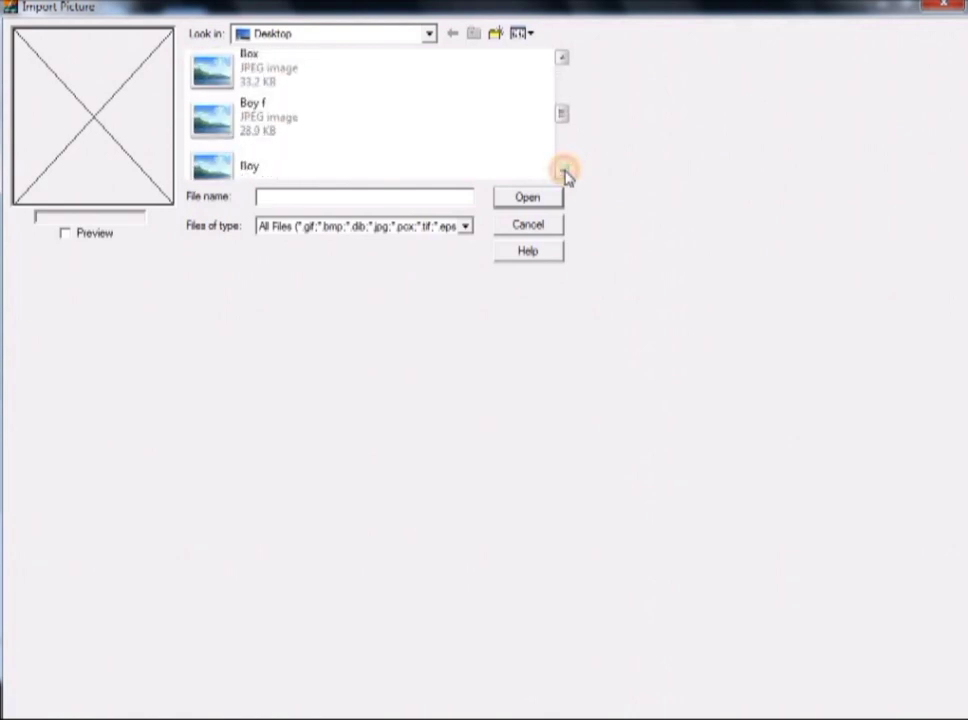
click(261, 172)
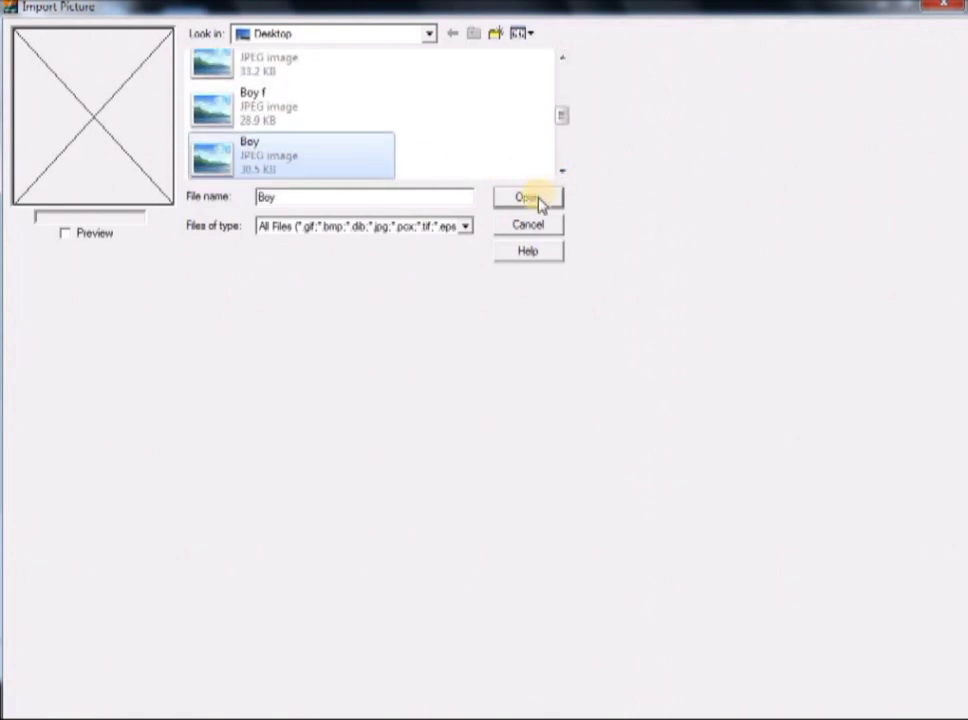
click(538, 200)
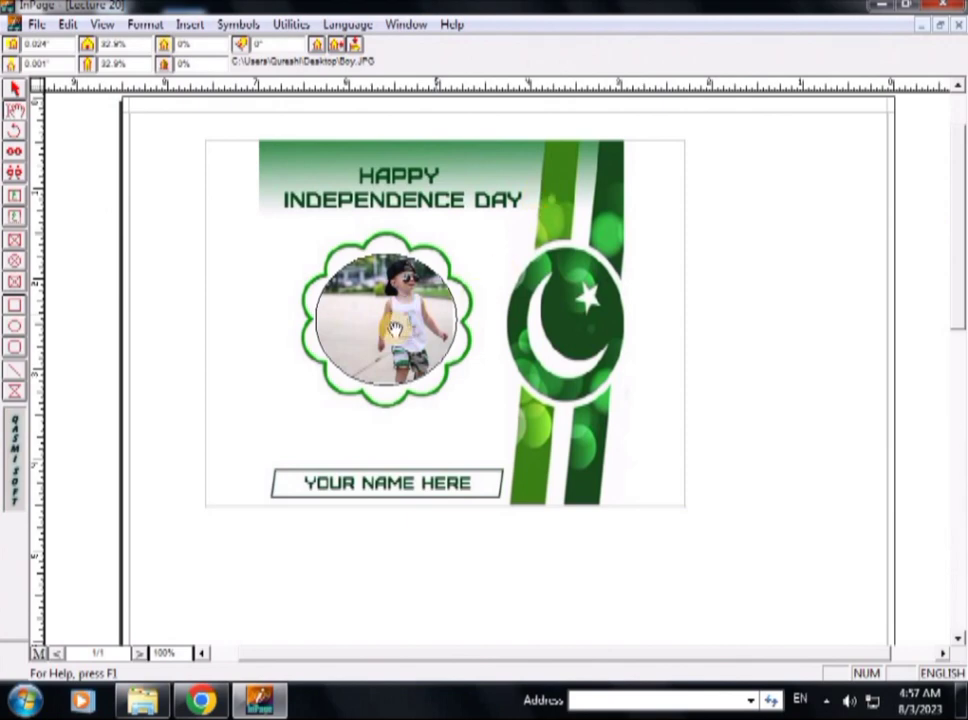
Step: Reposition the boy's photo within the round frame, using undo and redo to refine it
drag(392, 322, 392, 345)
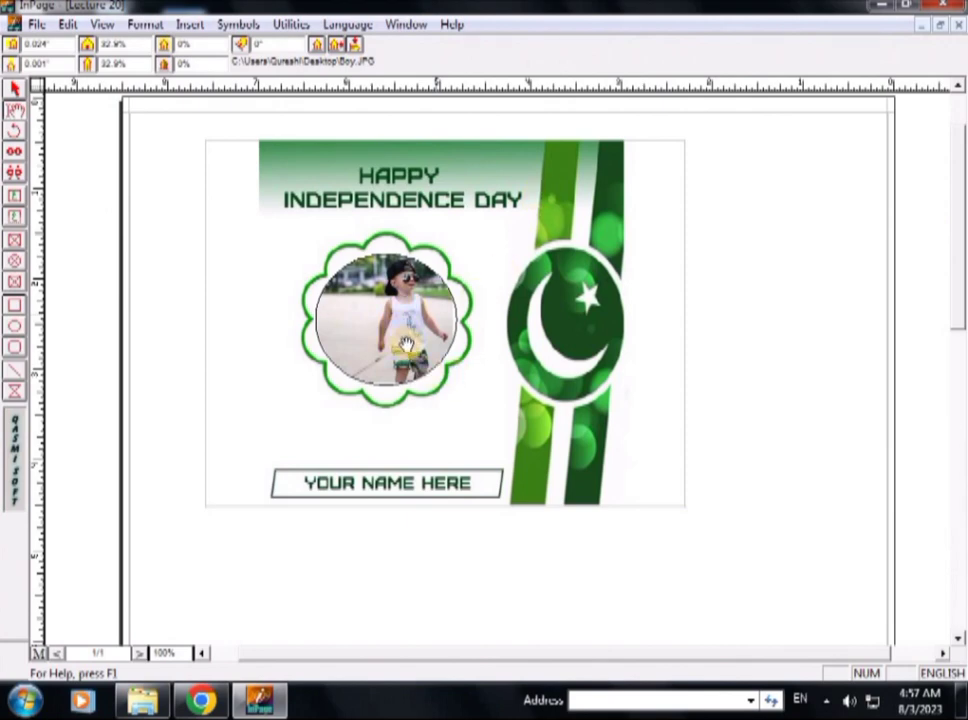
key(ctrl+z)
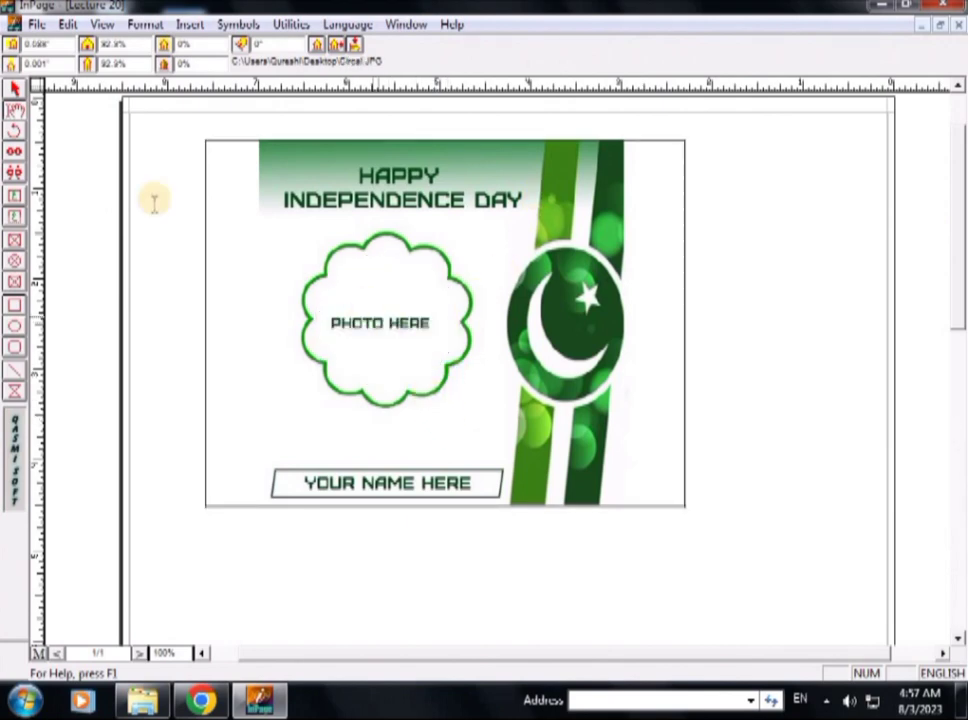
key(ctrl+y)
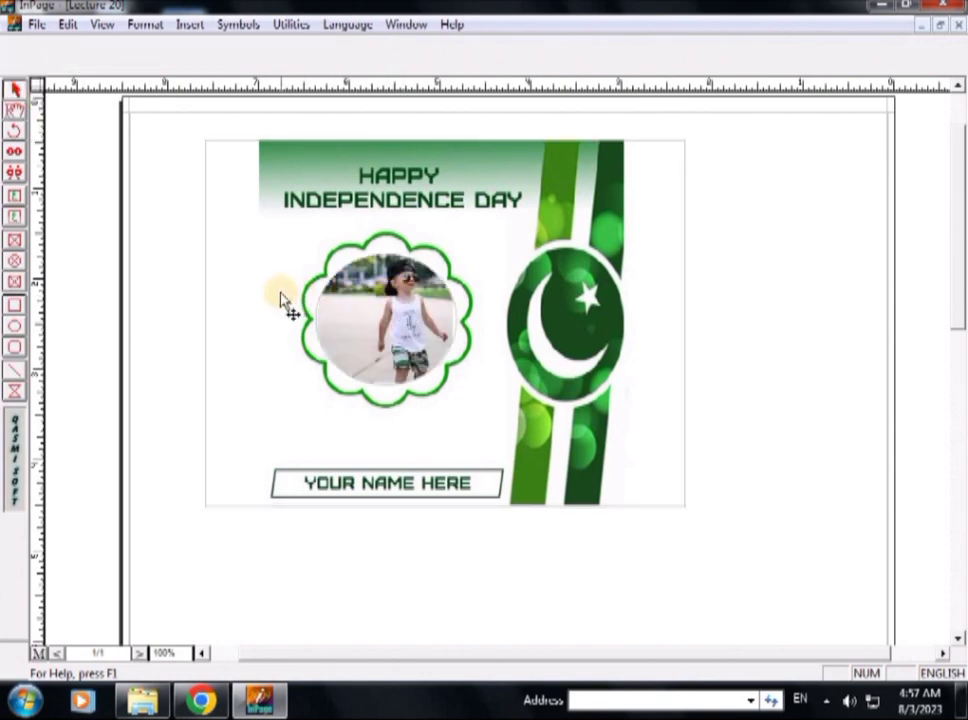
click(290, 266)
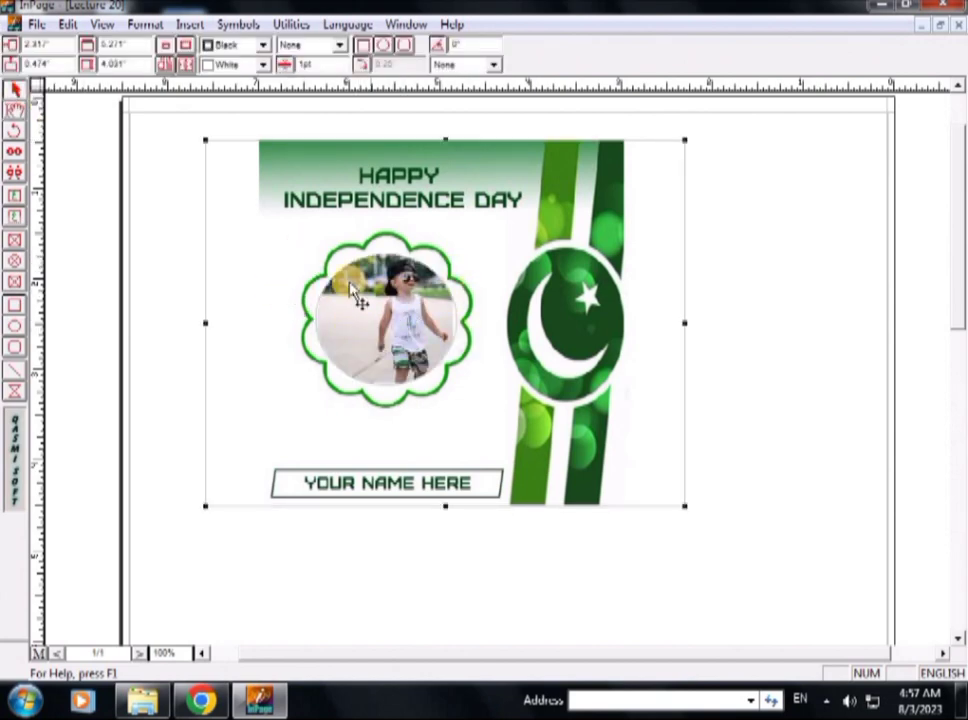
mouse_move(465, 285)
mouse_down()
mouse_move(387, 307)
mouse_move(410, 286)
mouse_up()
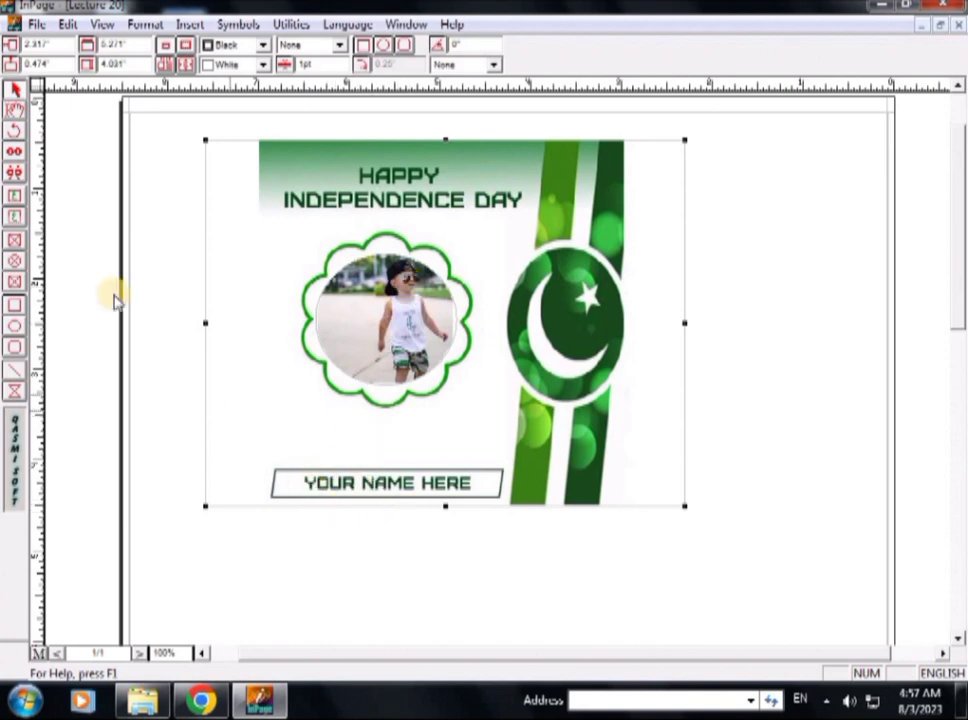
click(14, 220)
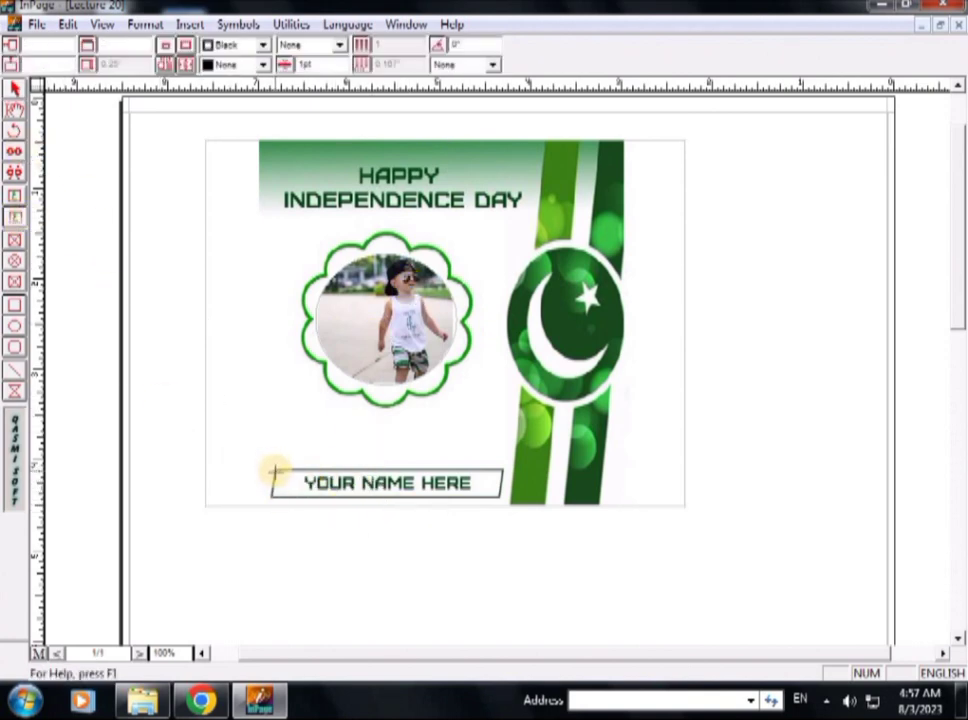
Step: Draw a box over the YOUR NAME HERE label and fill it with green
drag(277, 470, 493, 490)
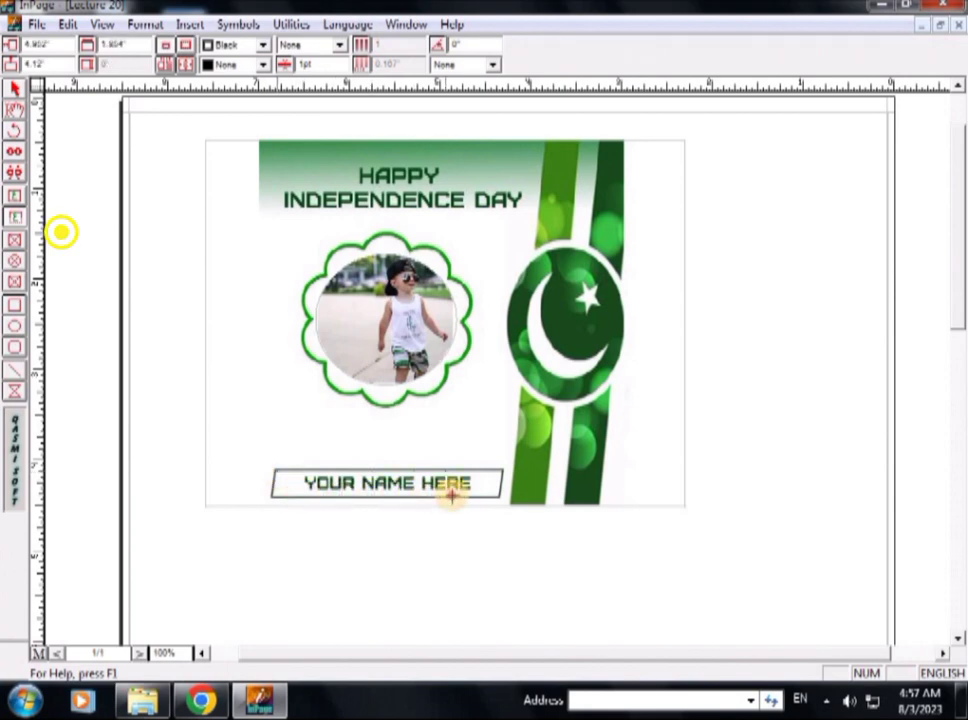
click(494, 489)
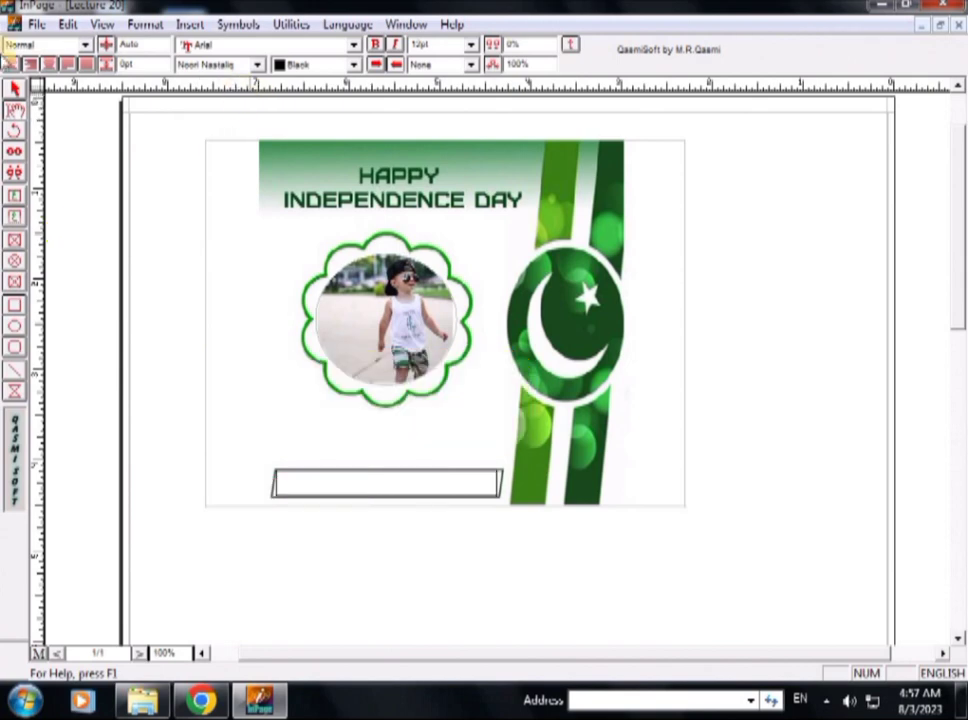
click(12, 88)
click(366, 484)
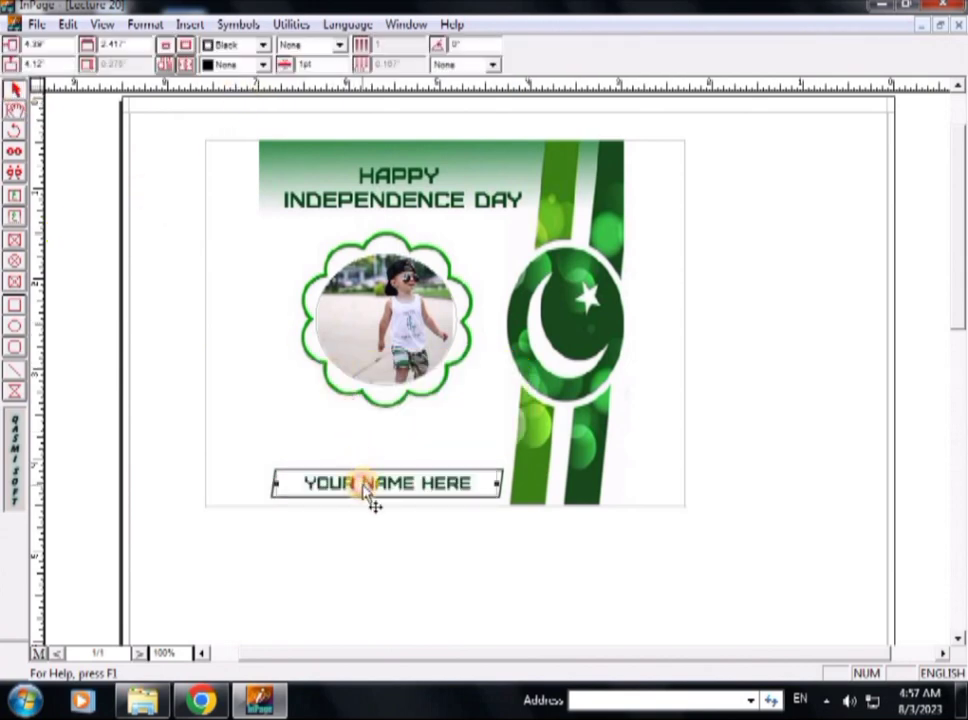
click(262, 65)
click(263, 126)
click(263, 126)
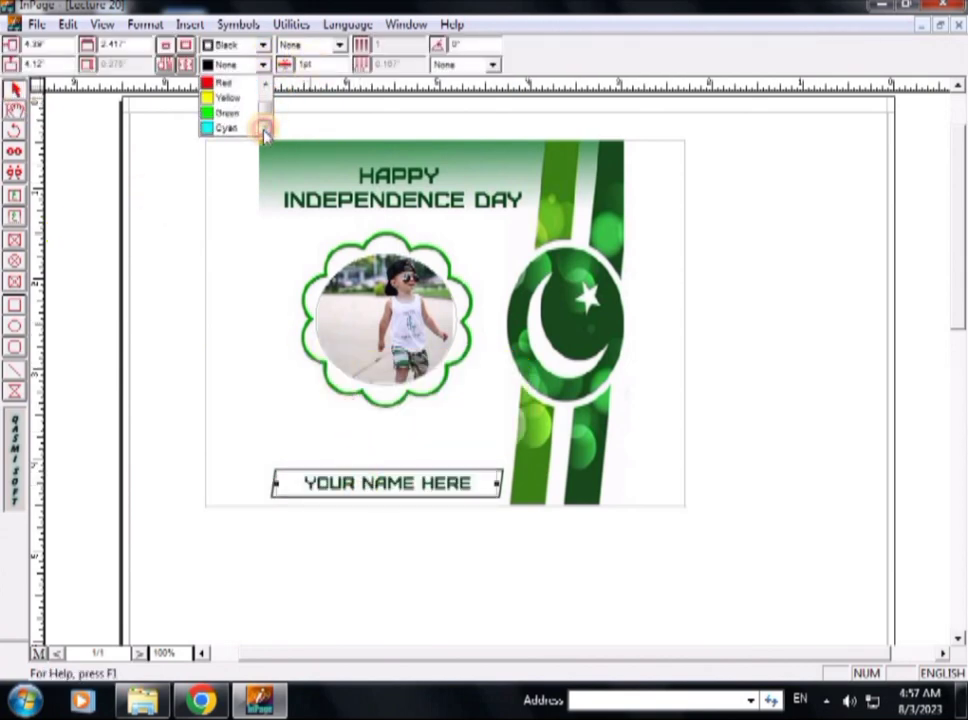
click(229, 112)
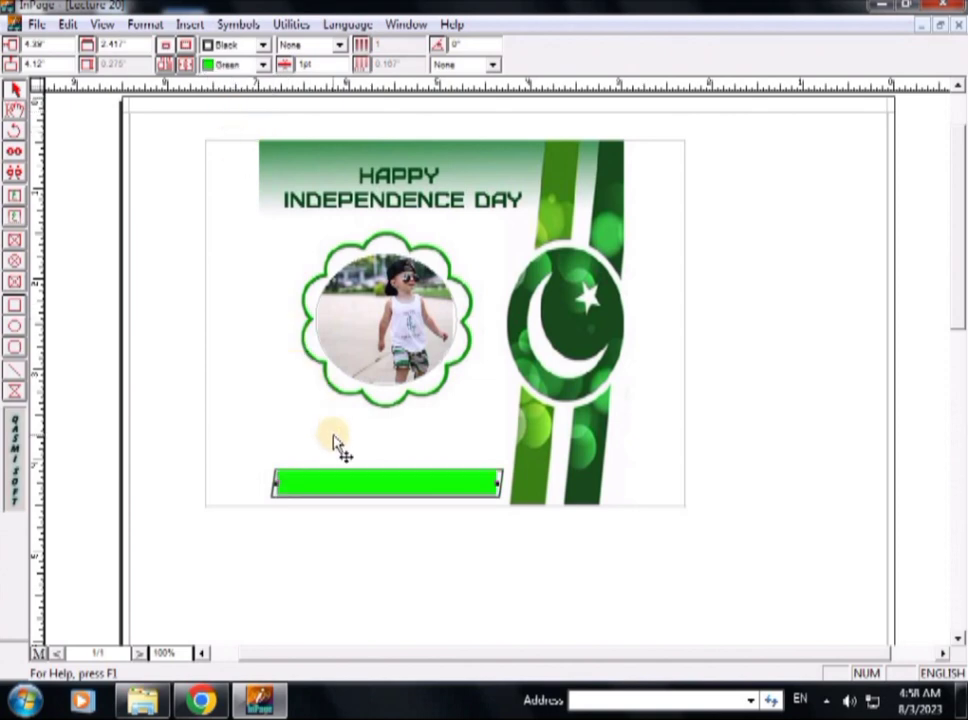
Step: Enter the name centred in the green bar and adjust its size up then down one point
click(13, 108)
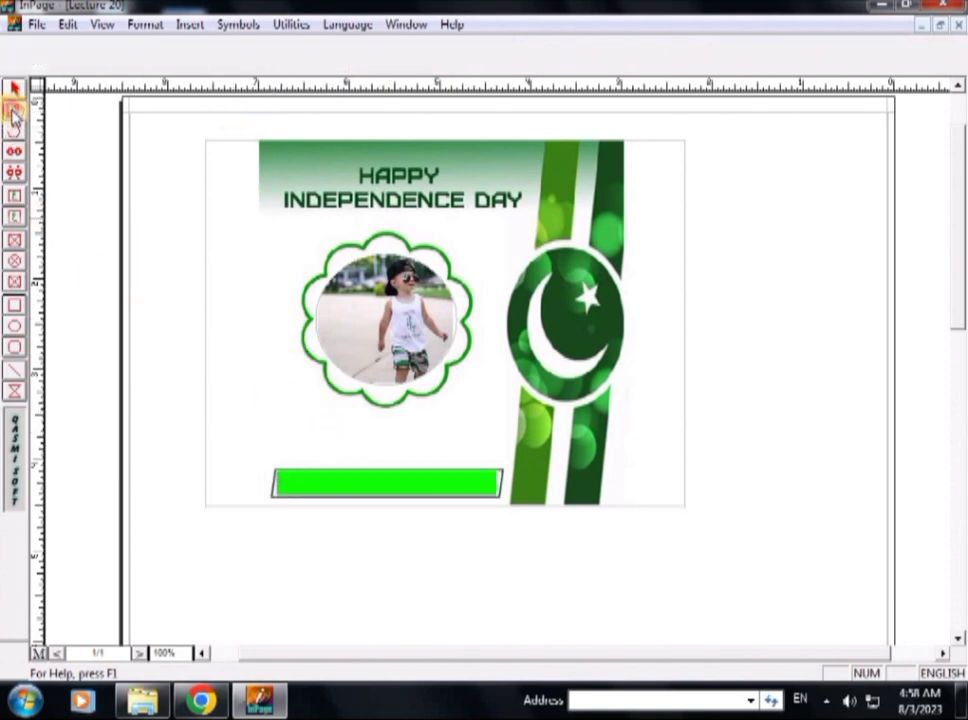
click(345, 487)
click(67, 64)
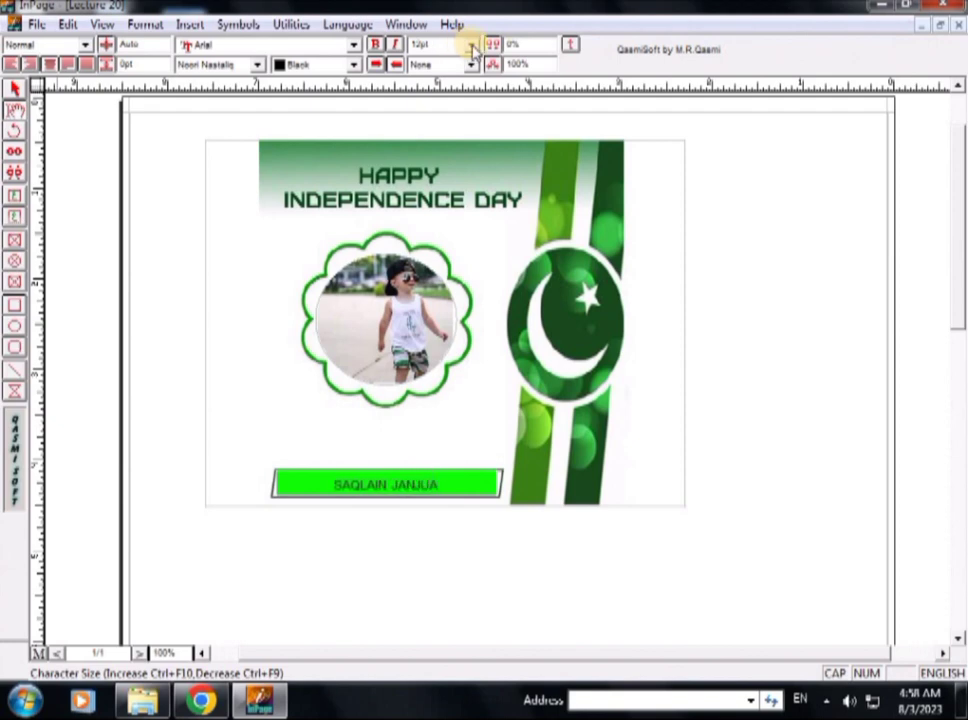
drag(450, 486, 336, 484)
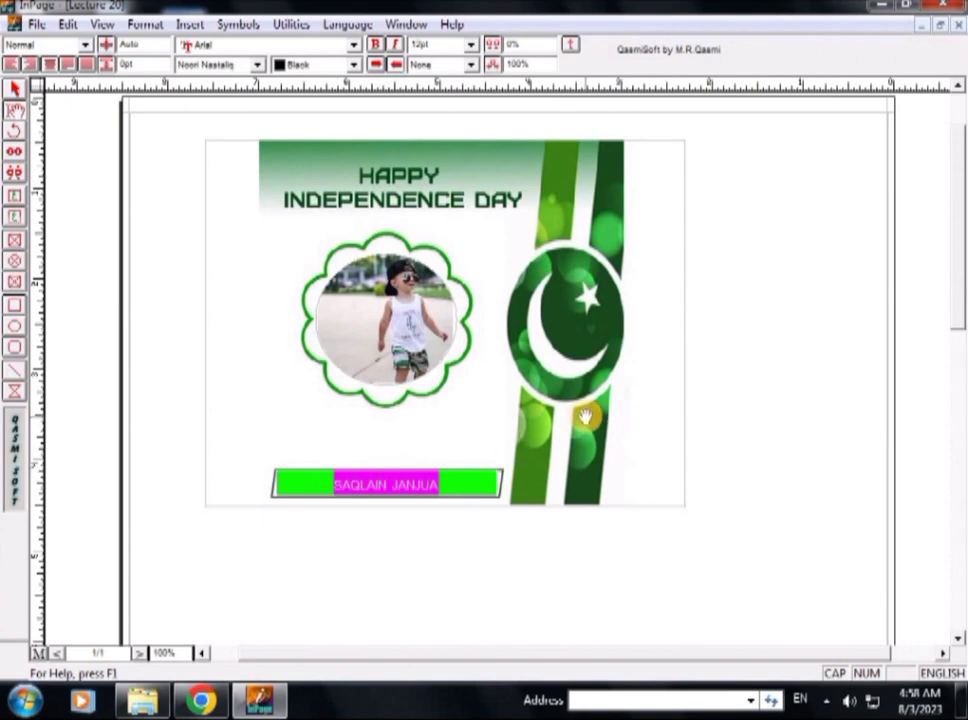
key(ctrl+shift+period)
key(ctrl+shift+period)
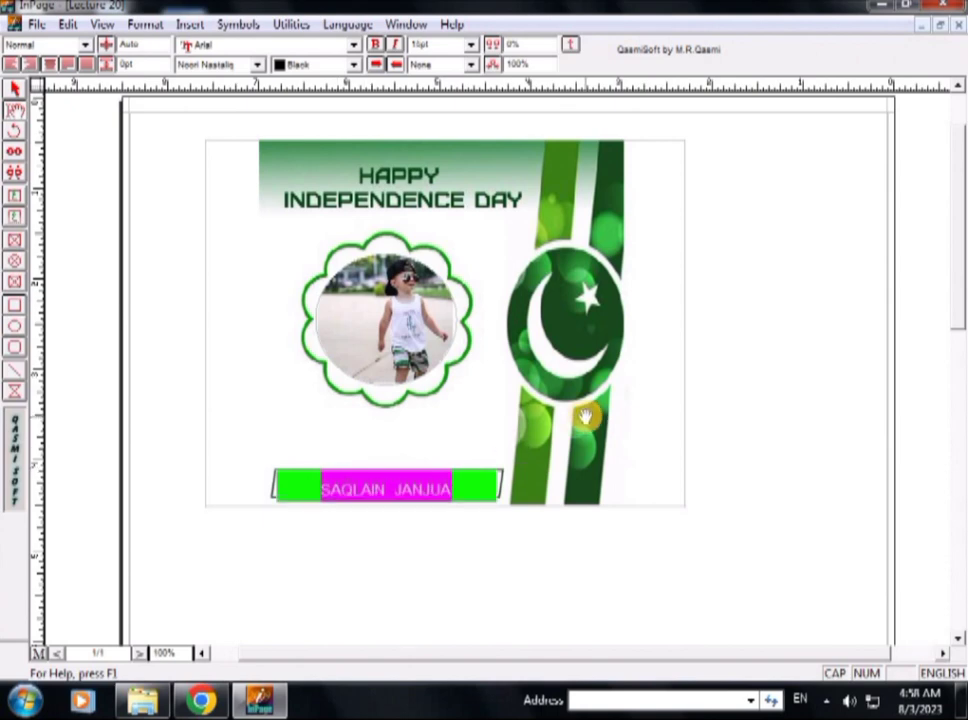
key(ctrl+shift+comma)
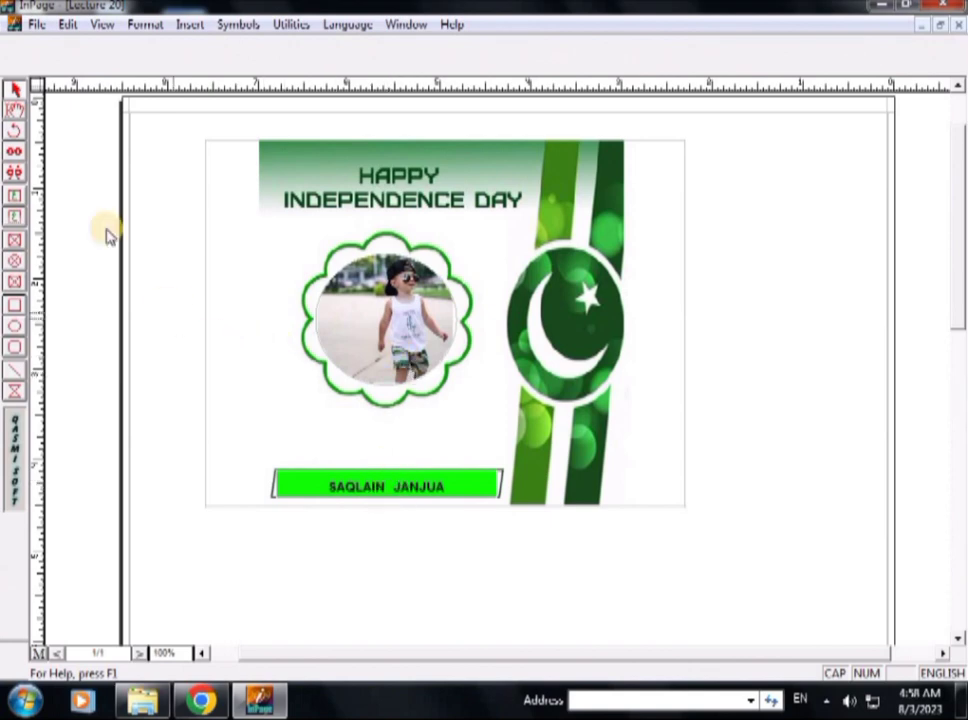
click(14, 108)
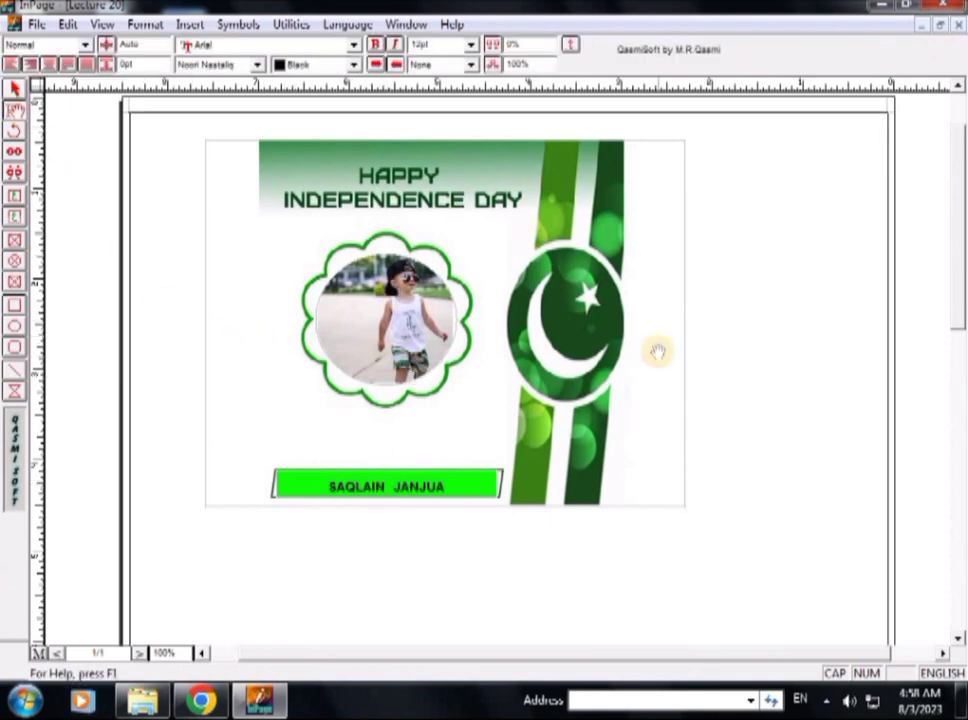
Step: Delete all the Circal card objects and draw a large rectangular picture box across the page
key(Escape)
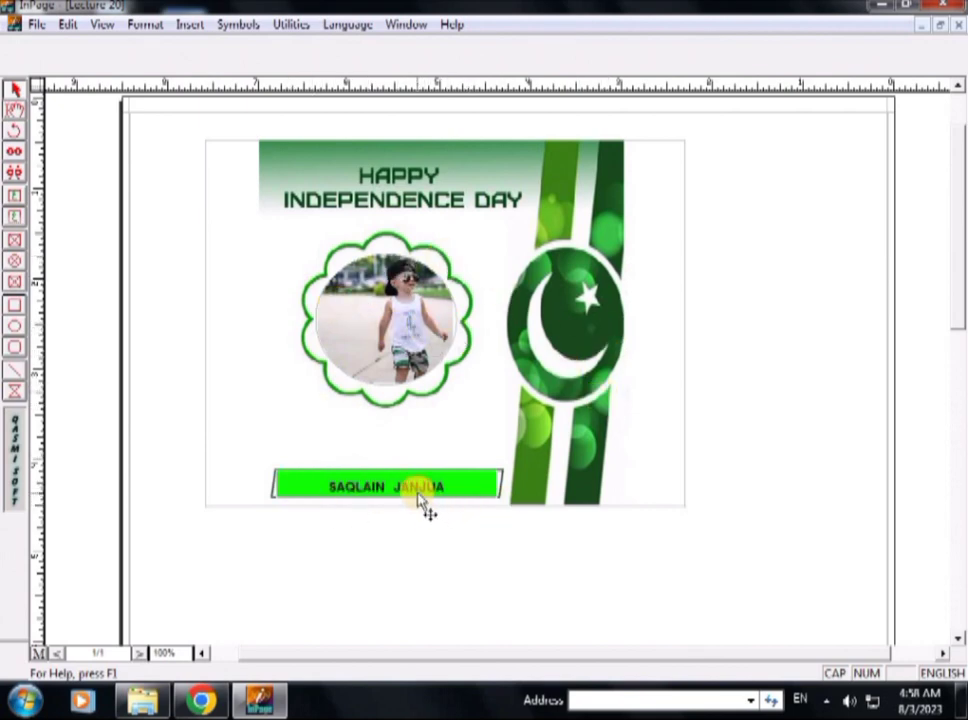
click(211, 165)
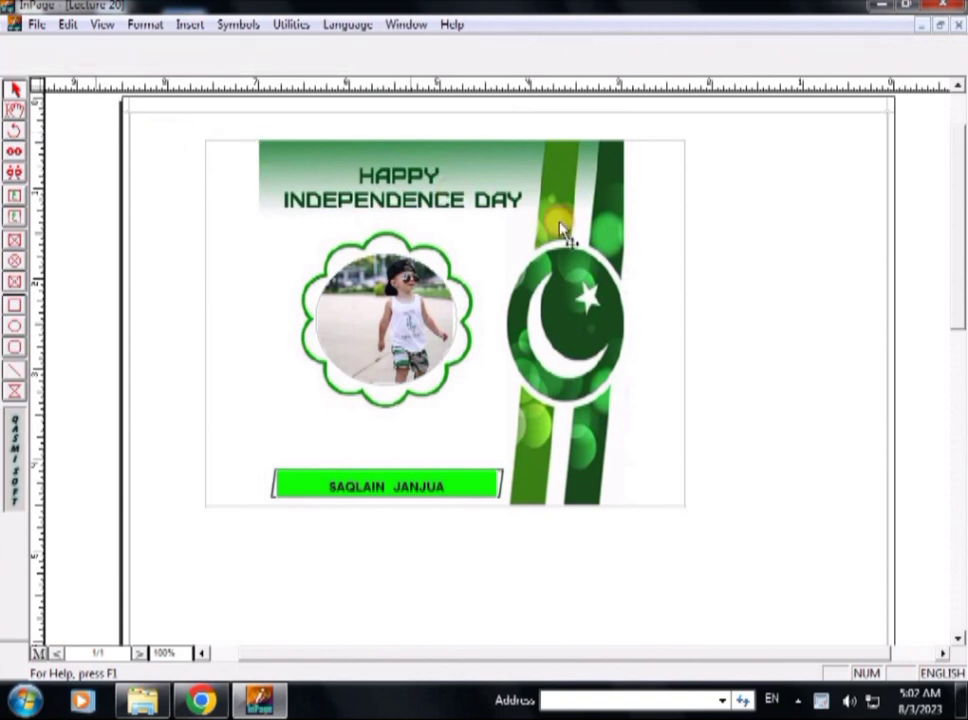
drag(95, 134, 778, 572)
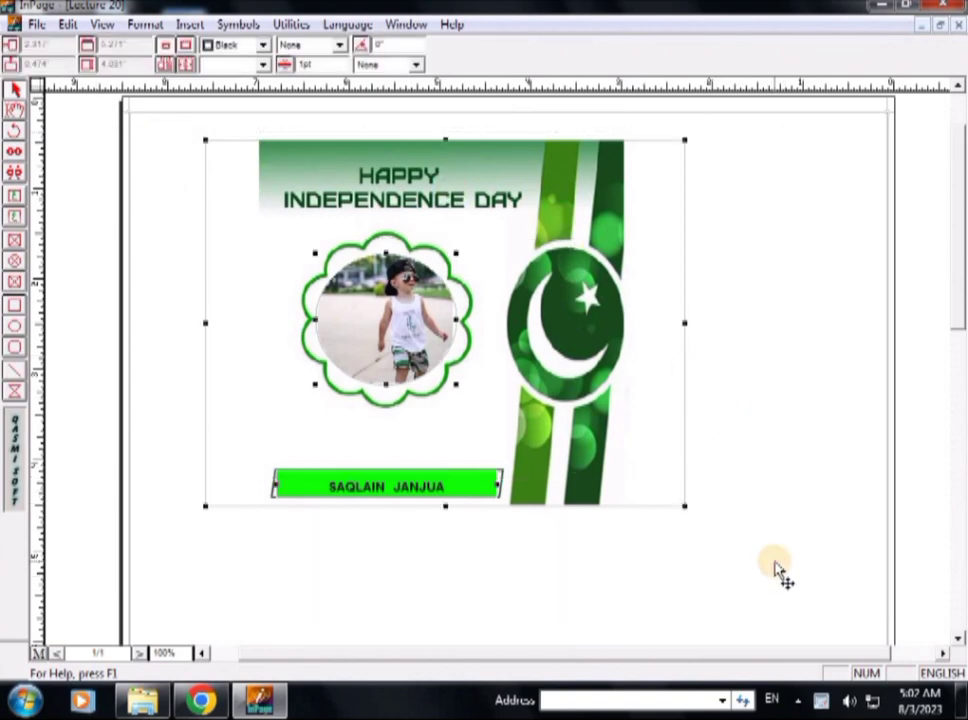
key(Delete)
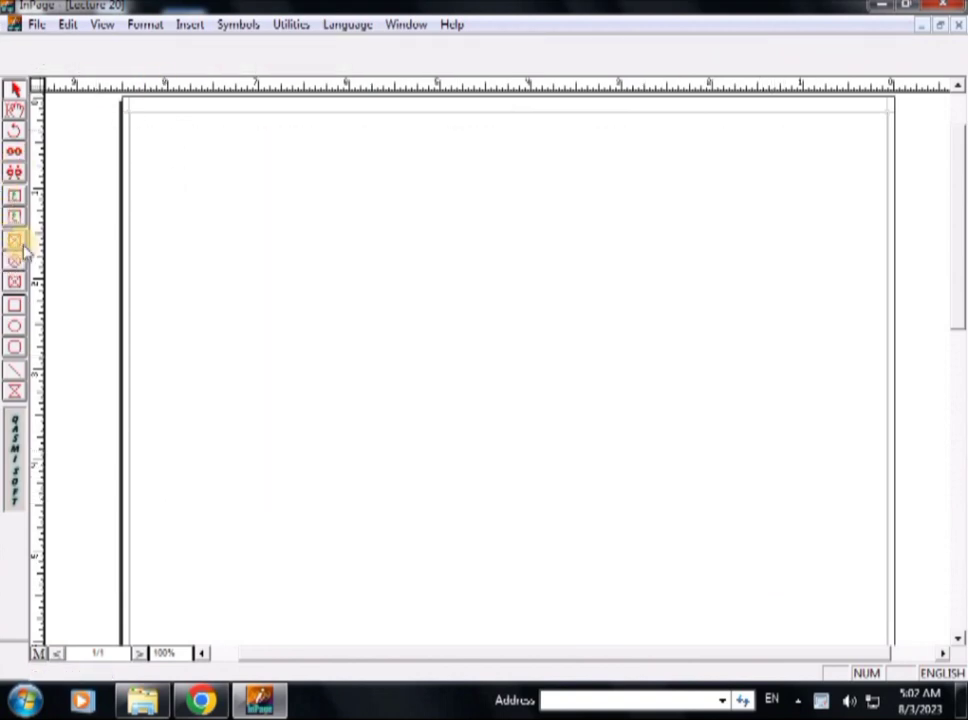
click(14, 240)
drag(195, 151, 706, 536)
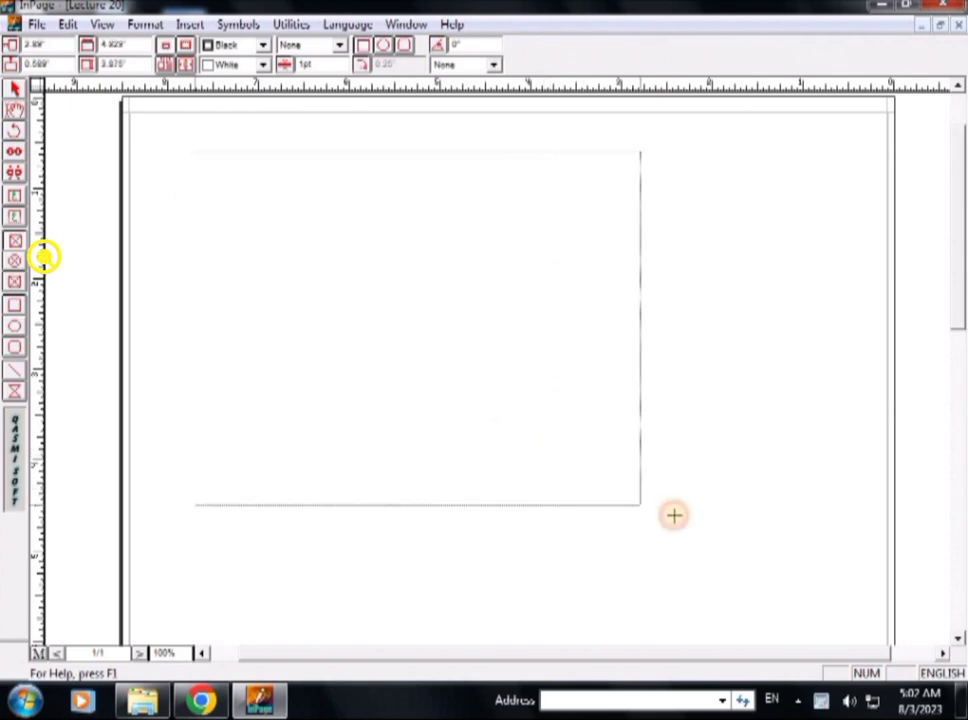
Step: Import Rect.JPG, the green 14th August Pakistan template, into the new picture box
double_click(443, 370)
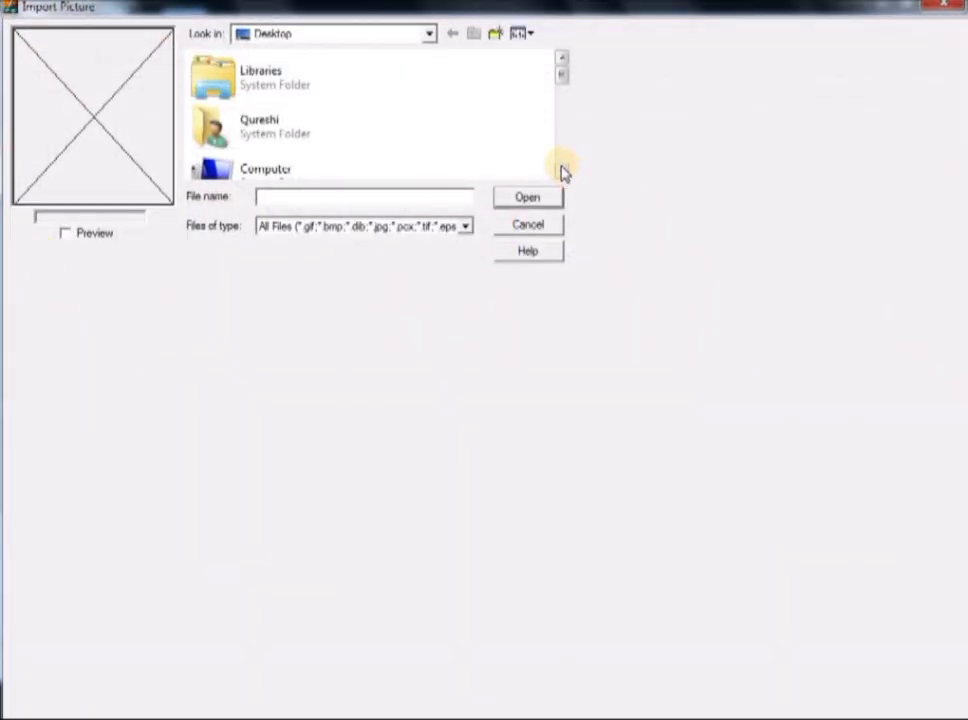
drag(563, 173, 563, 173)
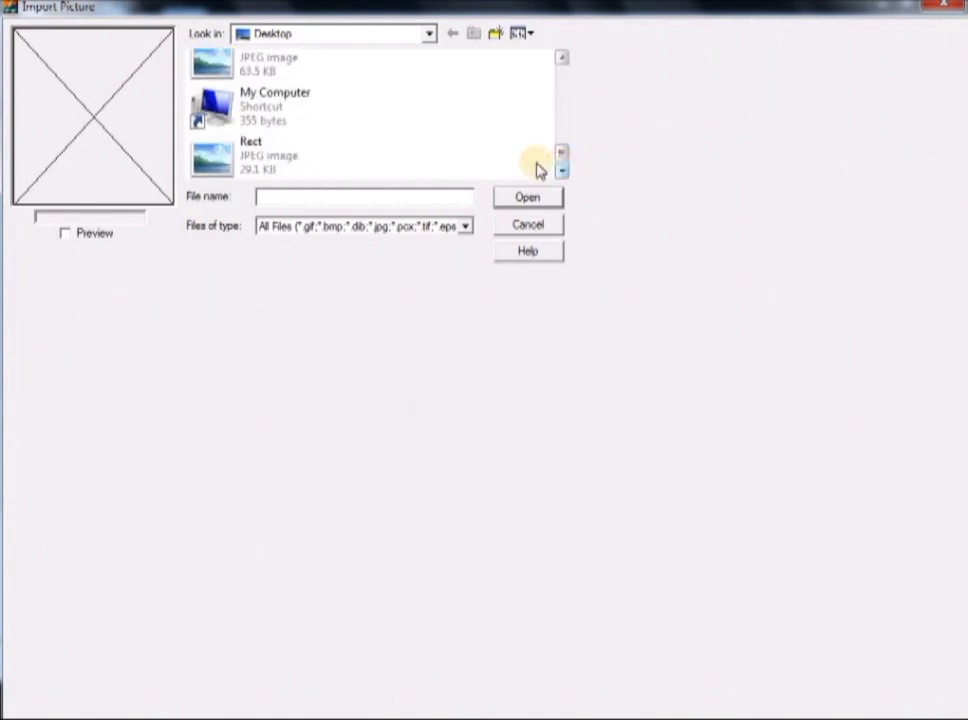
click(249, 160)
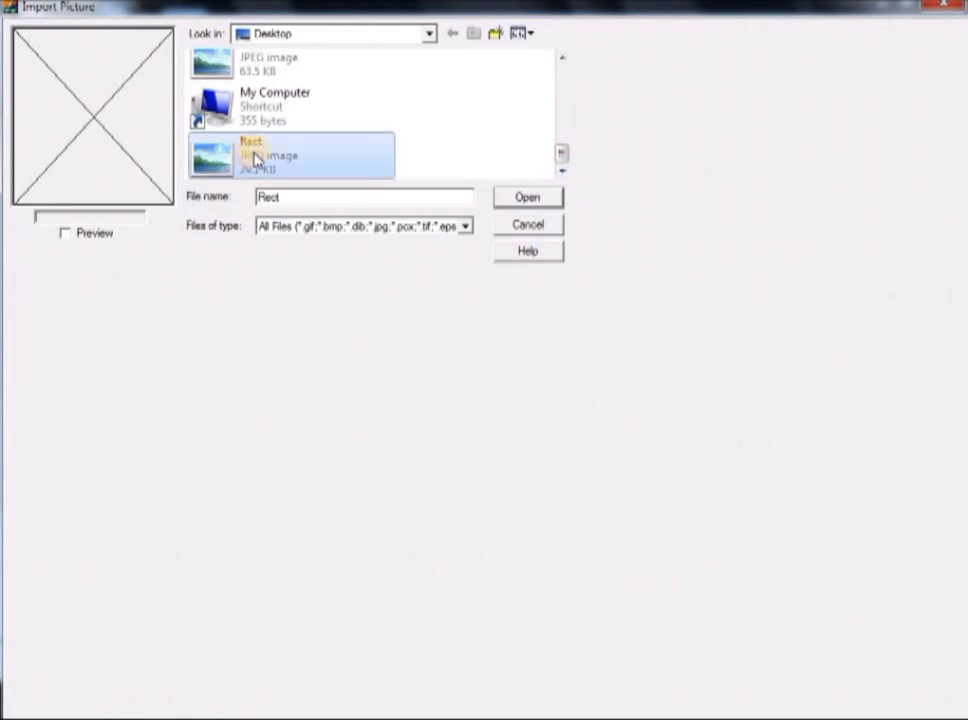
click(522, 199)
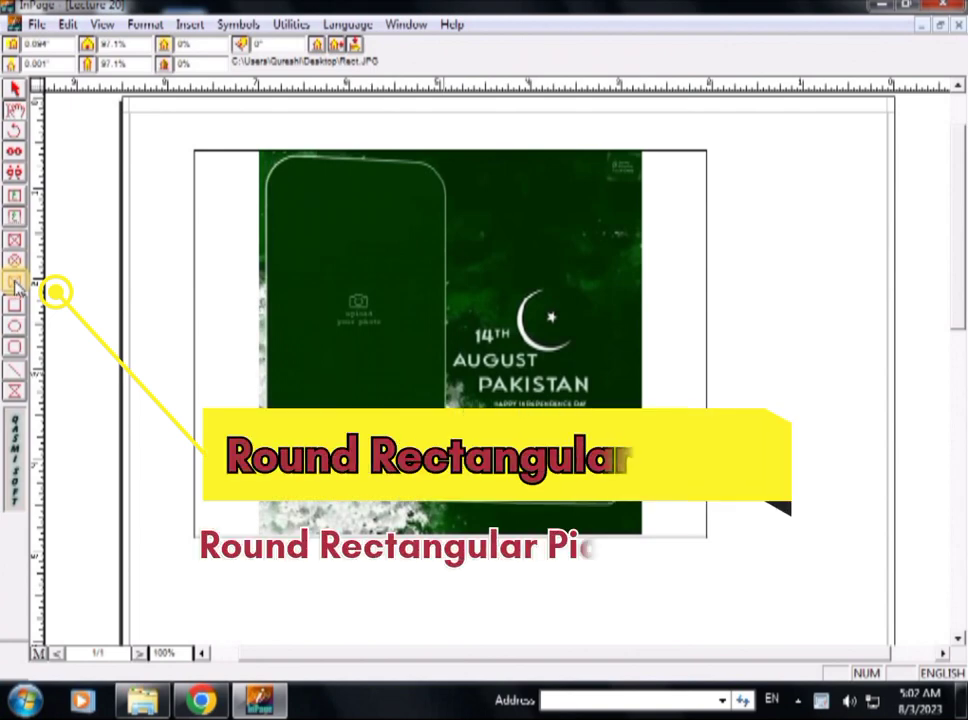
Step: Draw a rounded-corner picture box over the photo area, nudge it right and down, and shorten its bottom
click(15, 283)
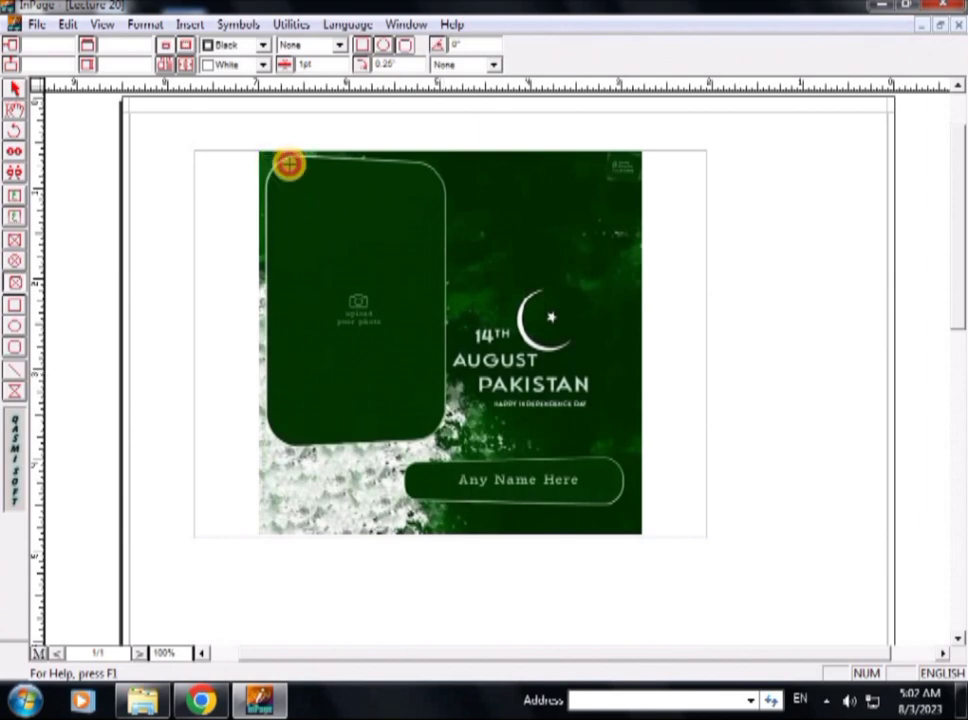
mouse_move(275, 160)
mouse_down()
mouse_move(399, 425)
mouse_move(441, 433)
mouse_up()
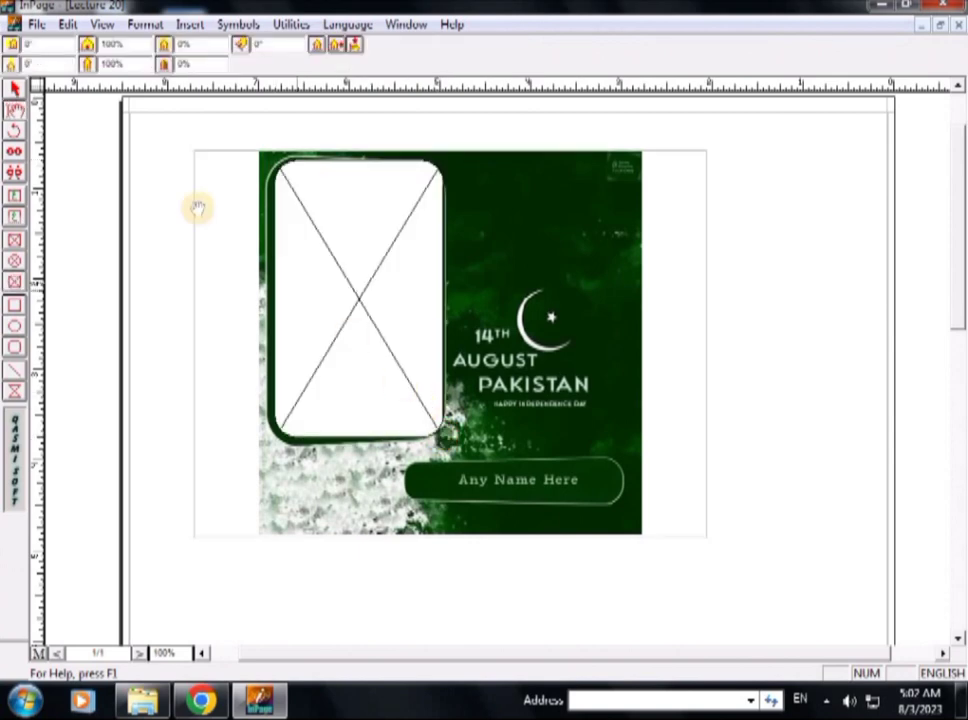
click(328, 244)
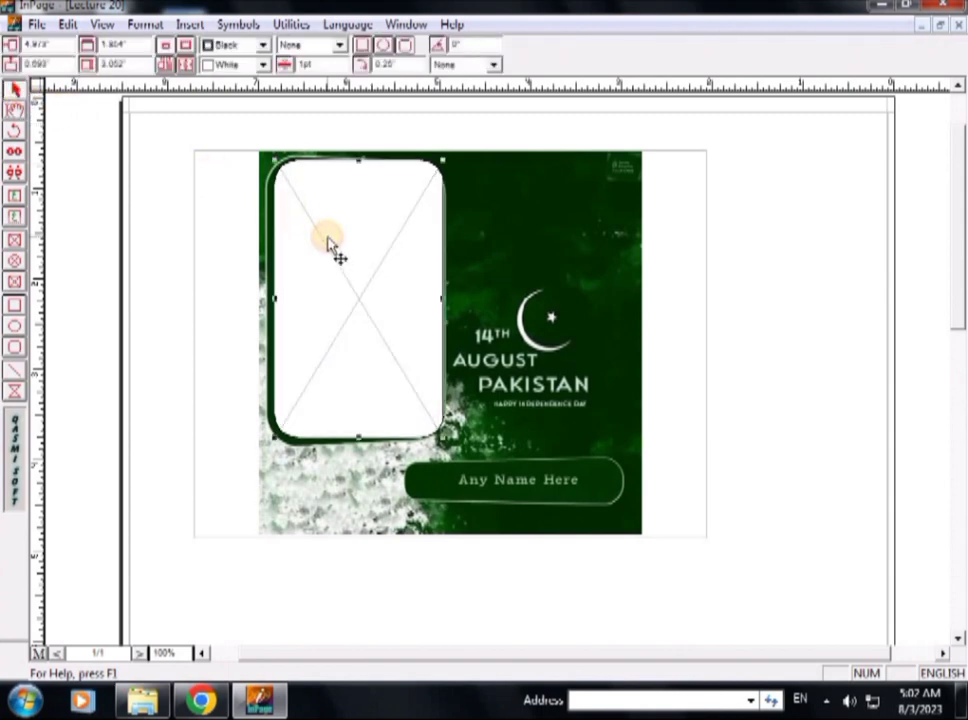
key(Right)
key(Down)
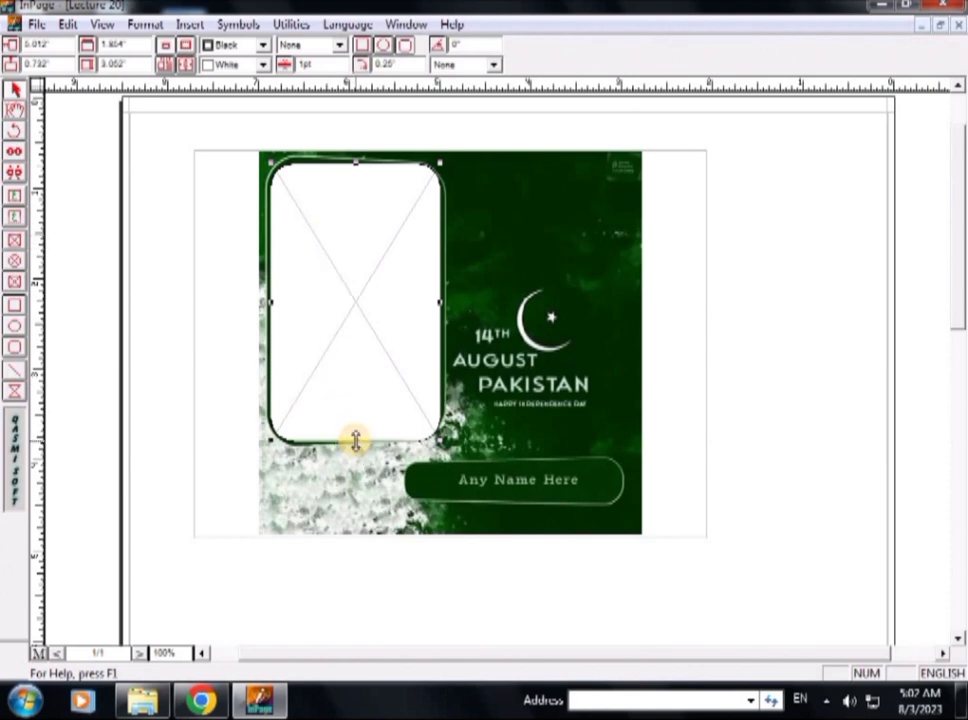
drag(355, 440, 355, 432)
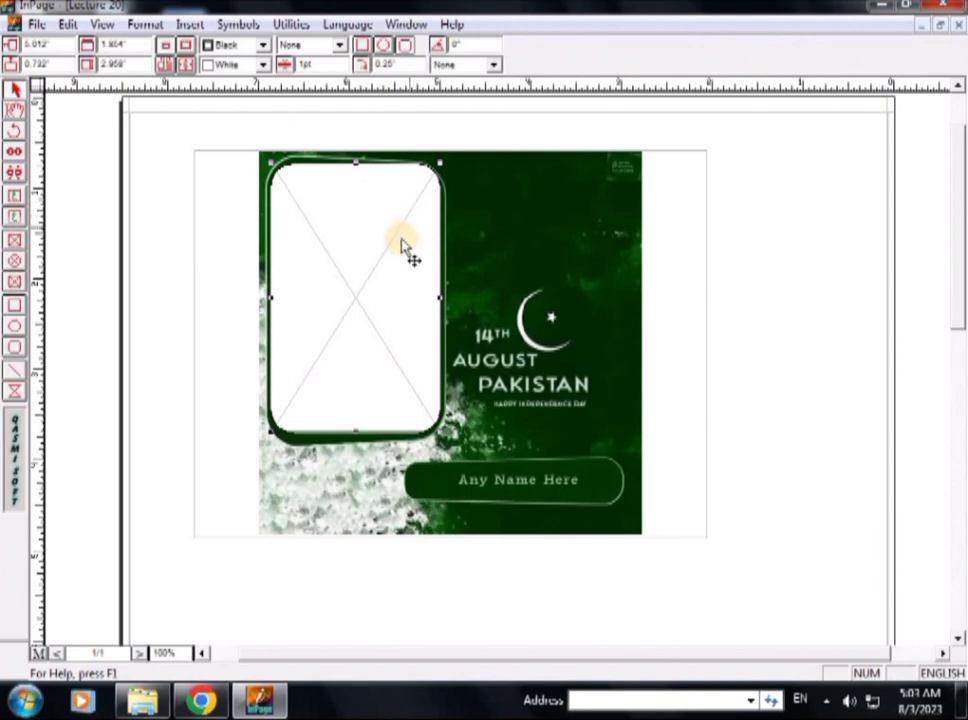
click(12, 110)
Step: Import the Boy f photo into the rounded frame, then clear the selection
click(328, 288)
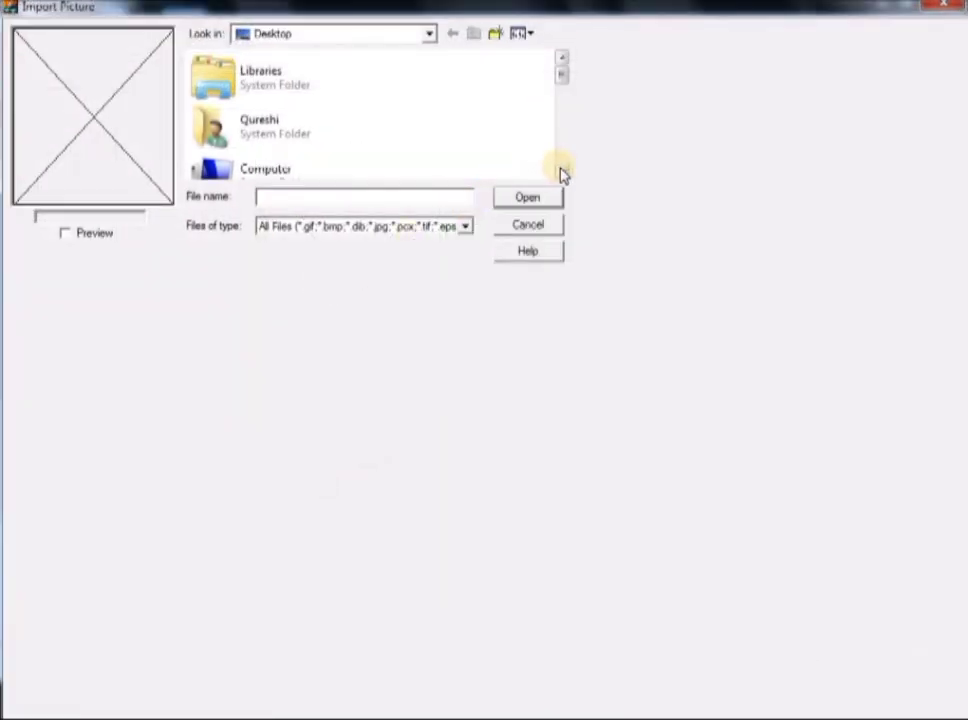
click(561, 172)
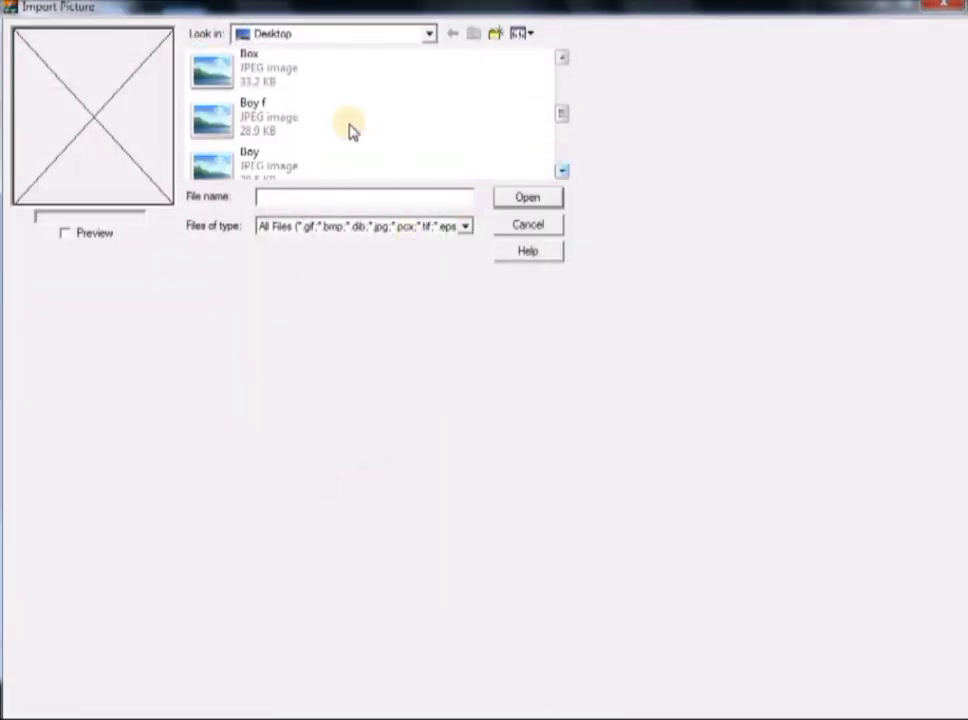
click(232, 117)
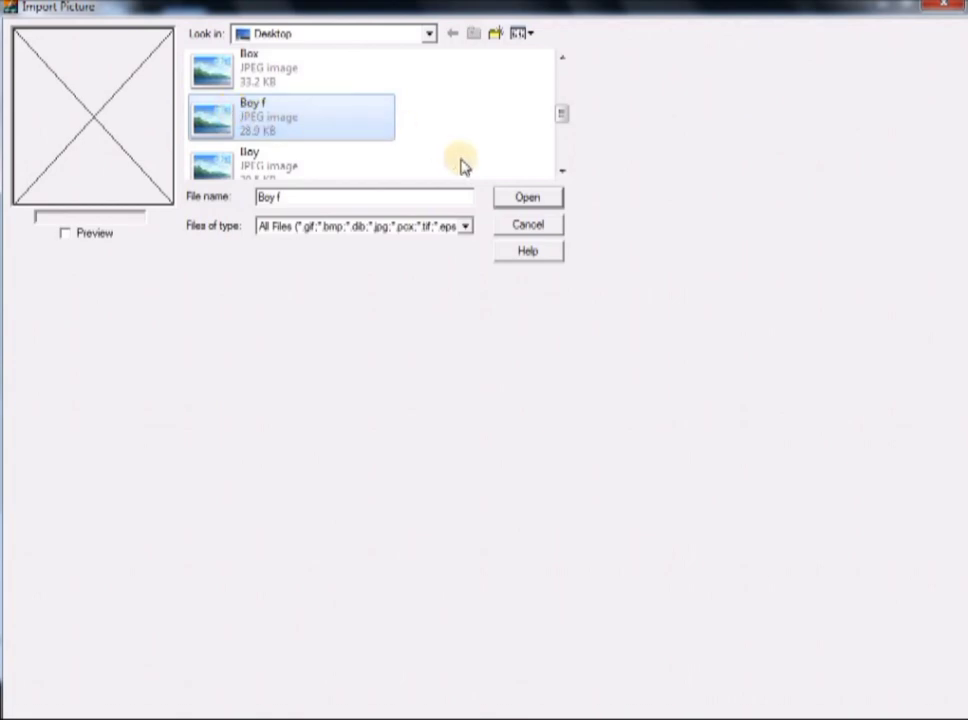
click(516, 200)
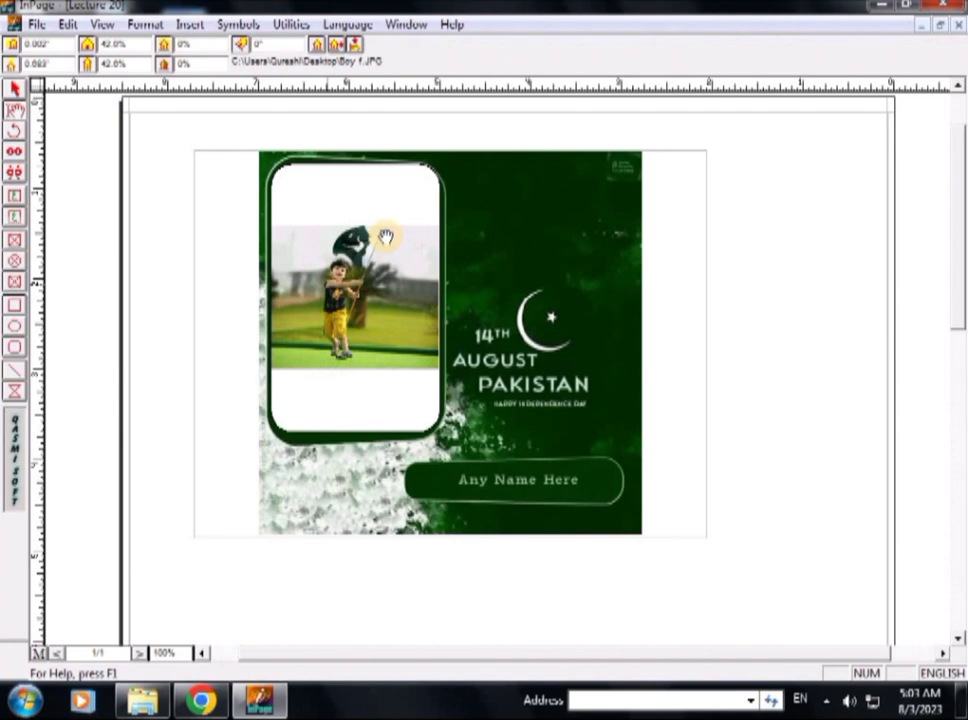
key(ctrl+z)
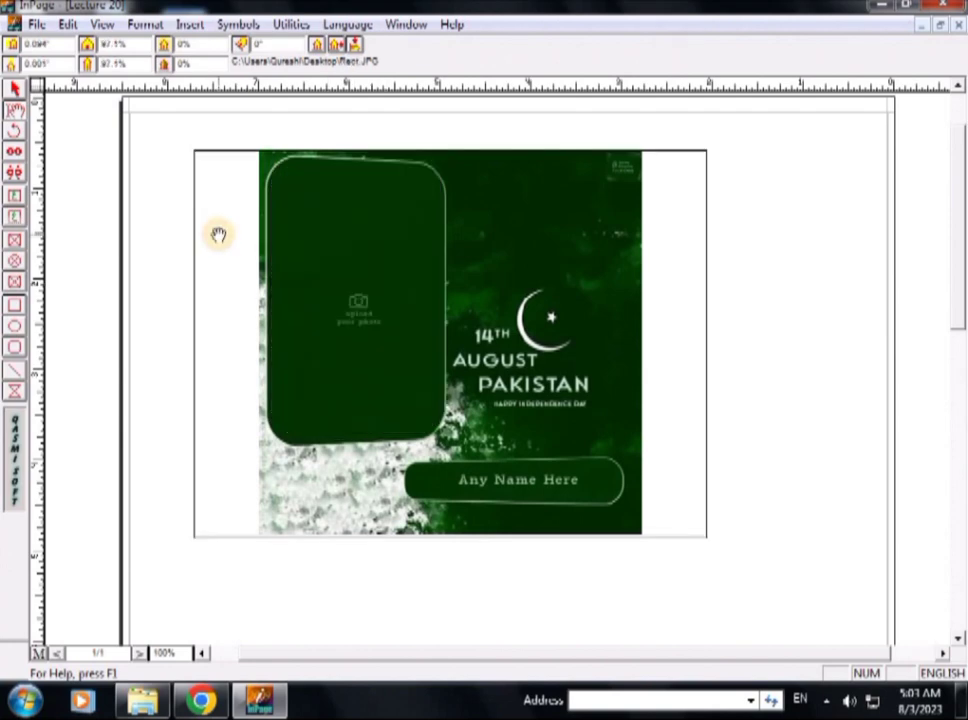
click(173, 151)
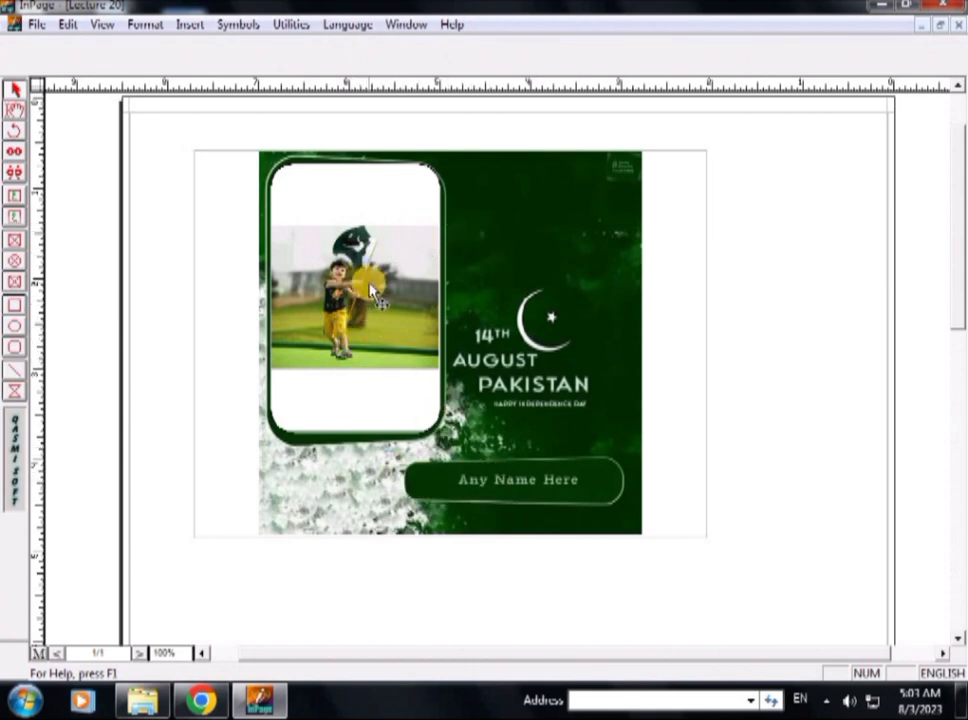
Step: Shorten the photo box from its top edge and nudge it up, then slightly back down
click(14, 216)
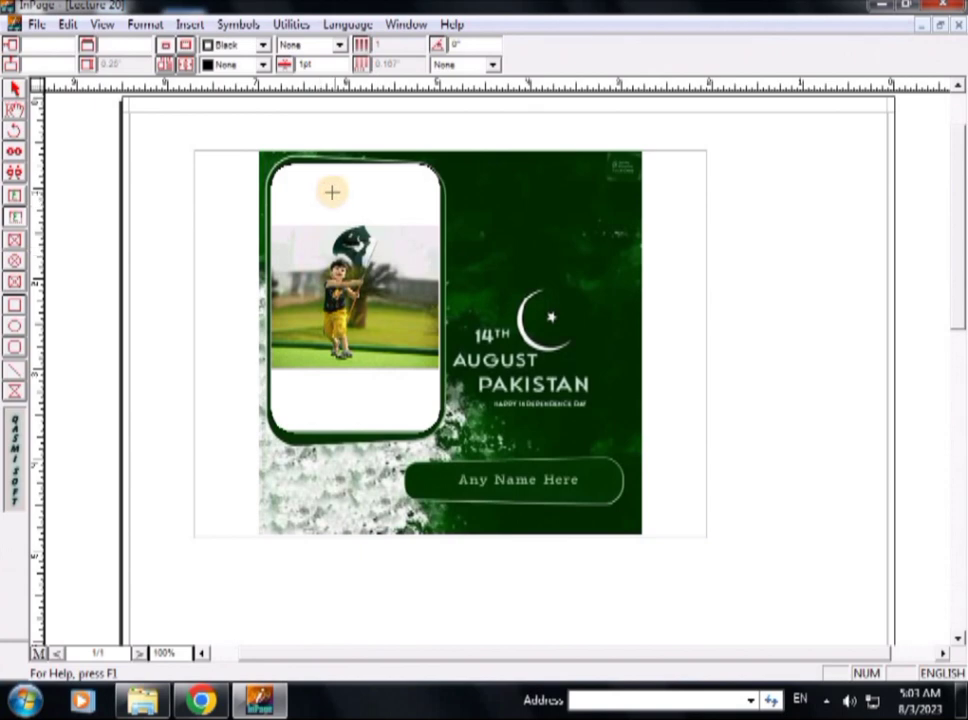
click(15, 88)
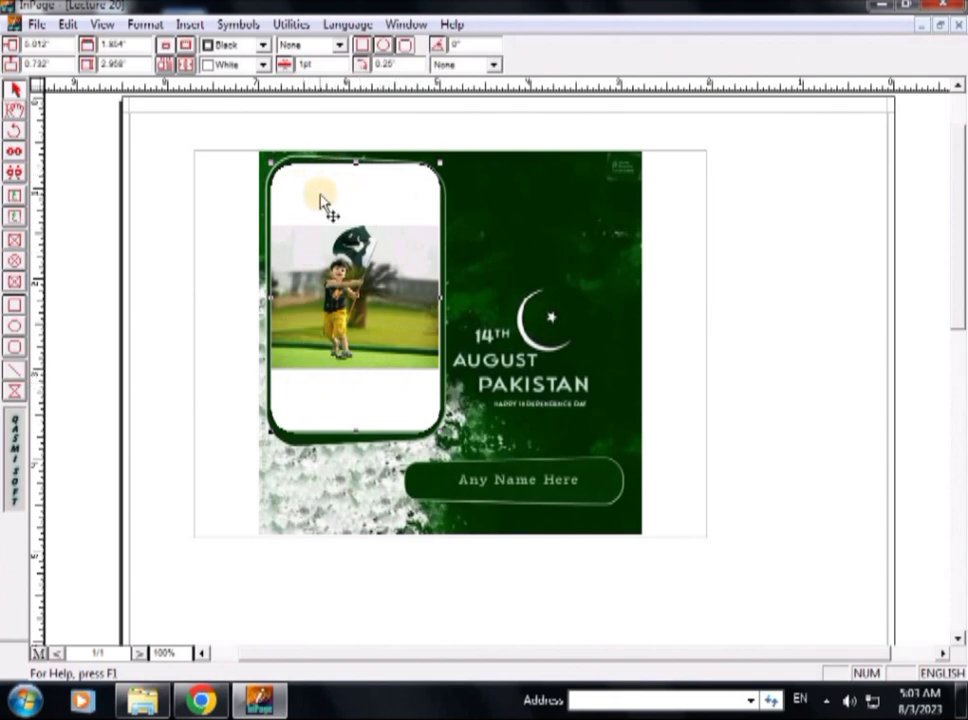
drag(357, 161, 357, 224)
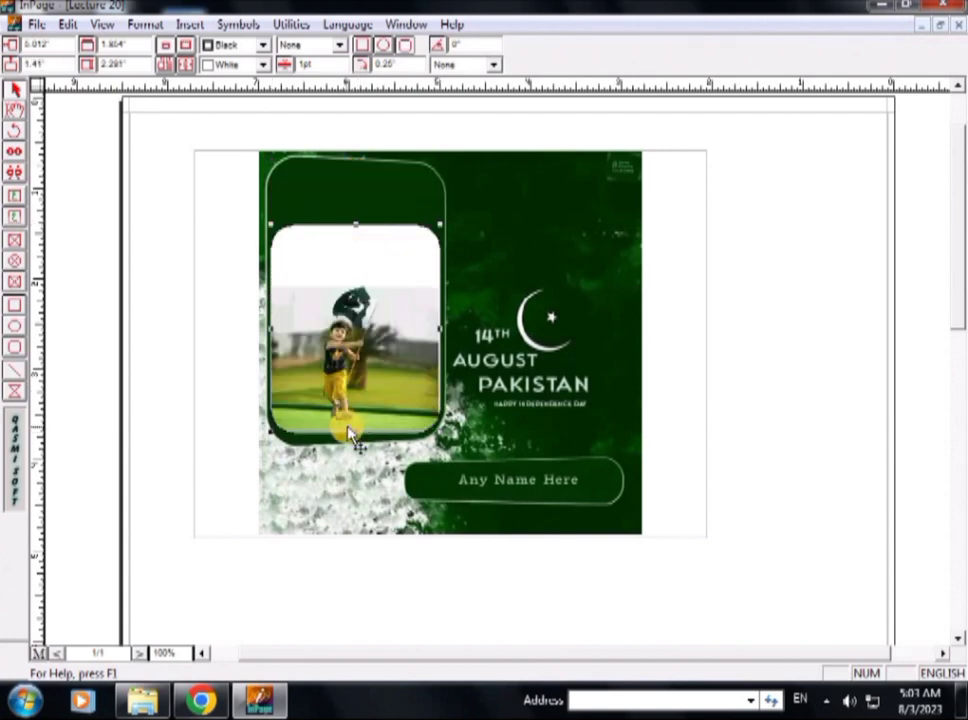
click(353, 350)
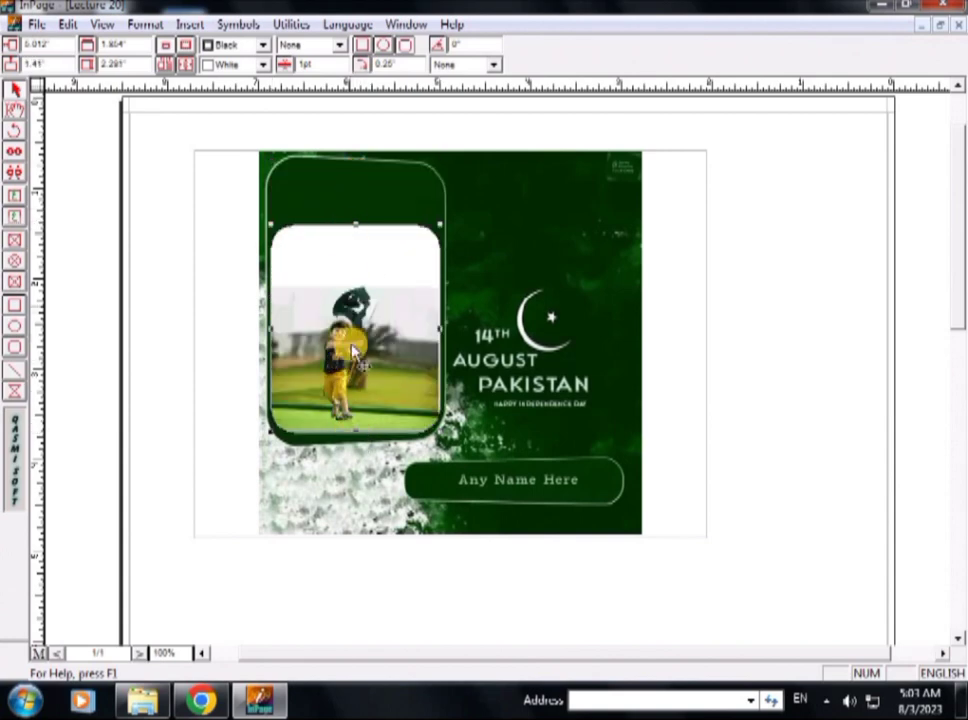
key(Up)
key(Up)
key(Up)
key(Up)
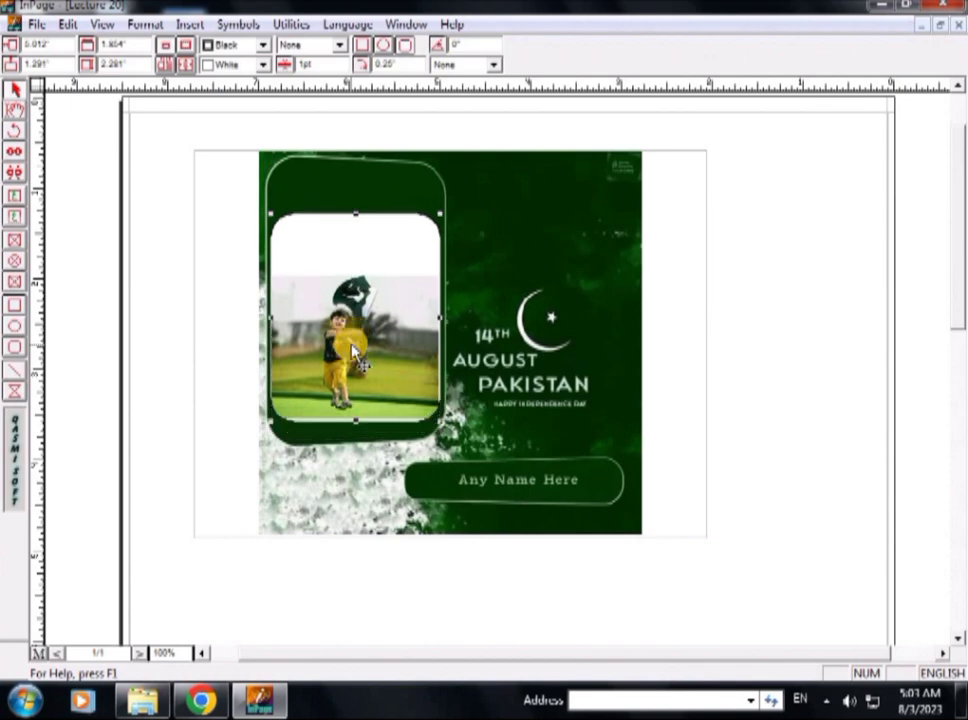
key(Up)
key(Up)
key(Up)
key(Up)
key(Up)
key(Down)
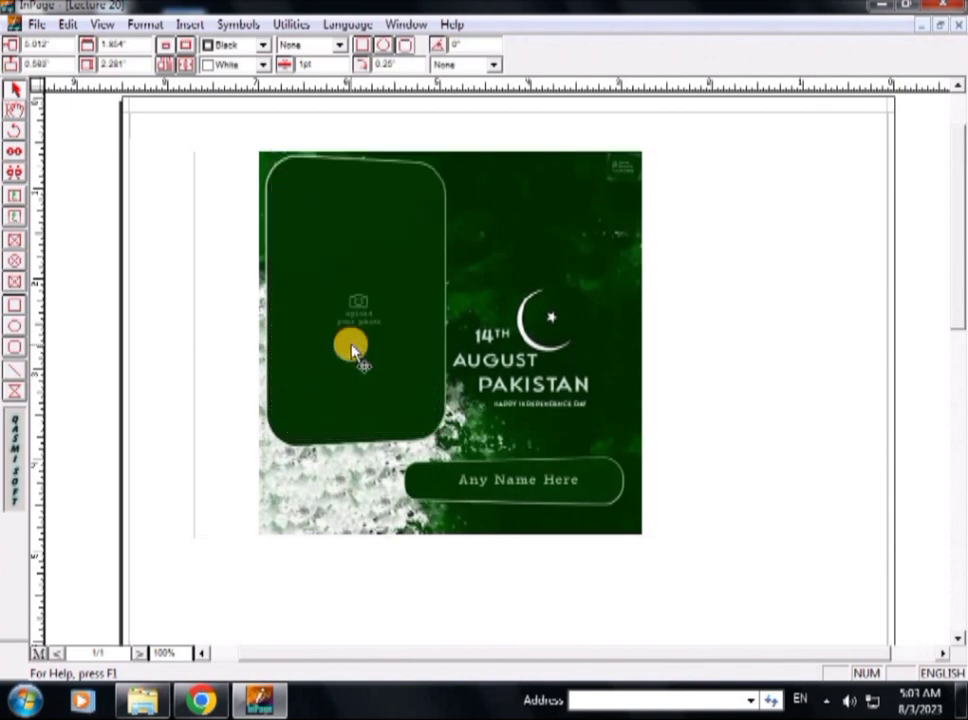
key(Down)
key(Down)
key(Down)
key(Down)
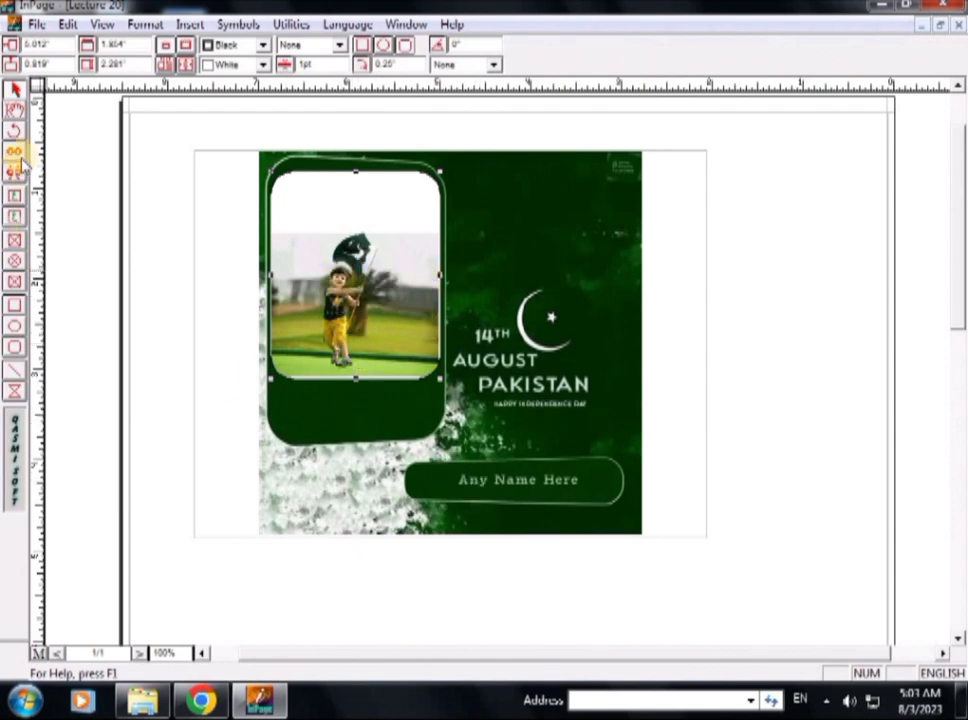
click(14, 216)
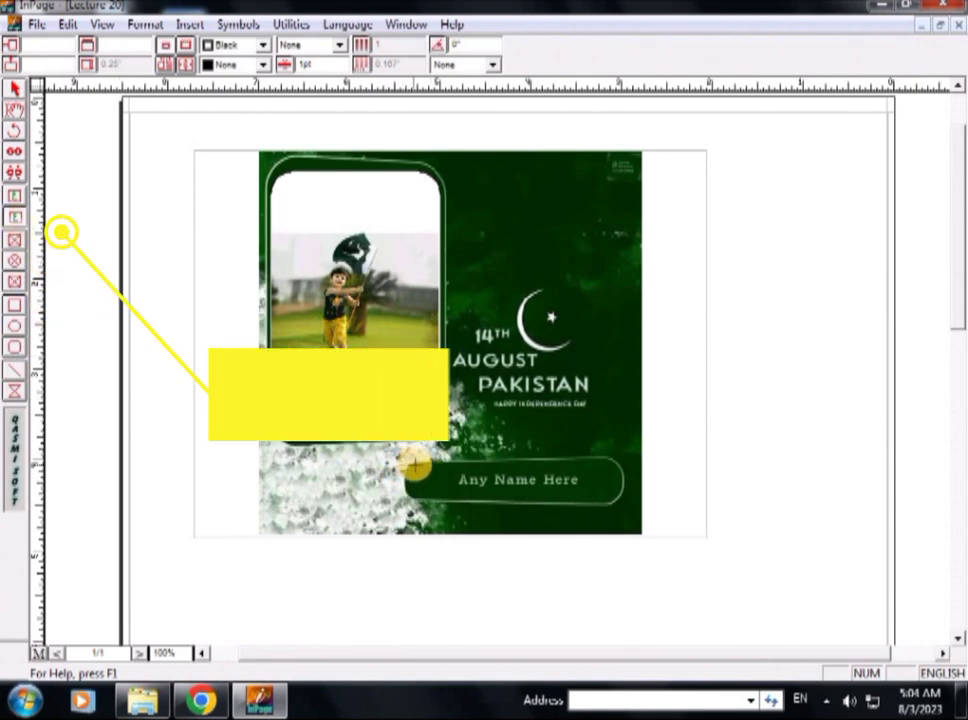
Step: Draw a text box over the name bar and set its text colour to Green
drag(583, 492, 612, 500)
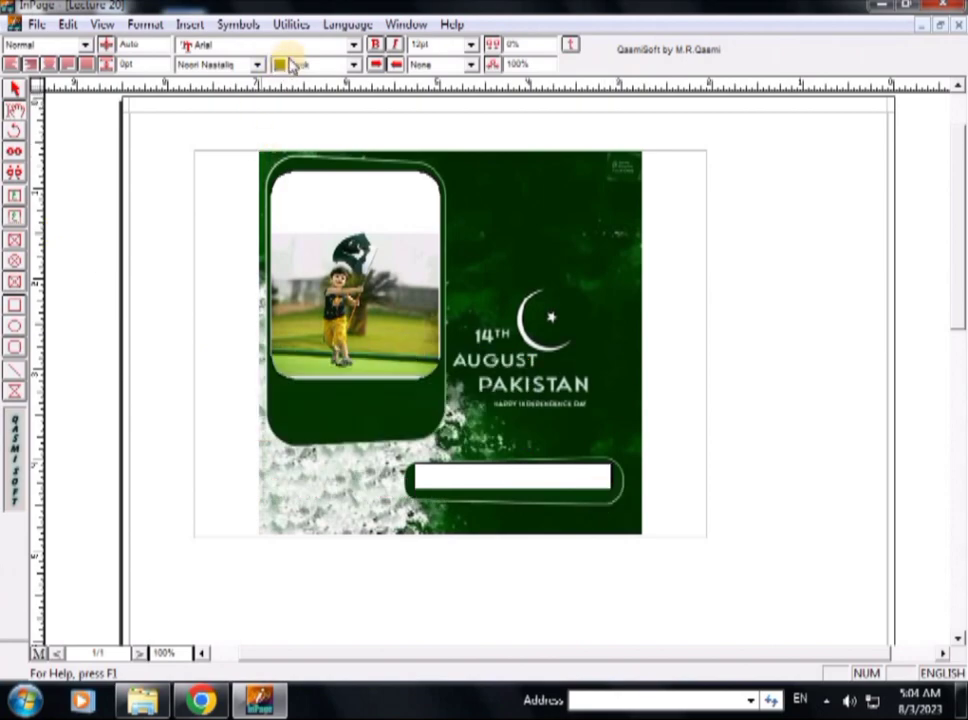
click(355, 65)
click(298, 134)
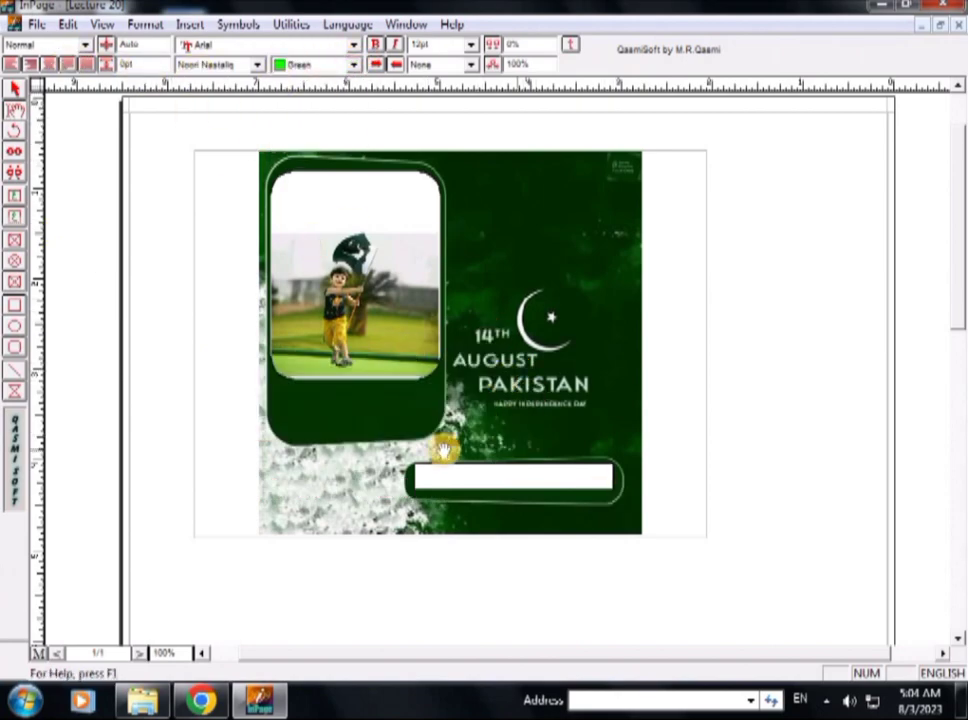
Step: Fill the name box with Green and place the cursor inside it to type the name
click(14, 88)
click(486, 480)
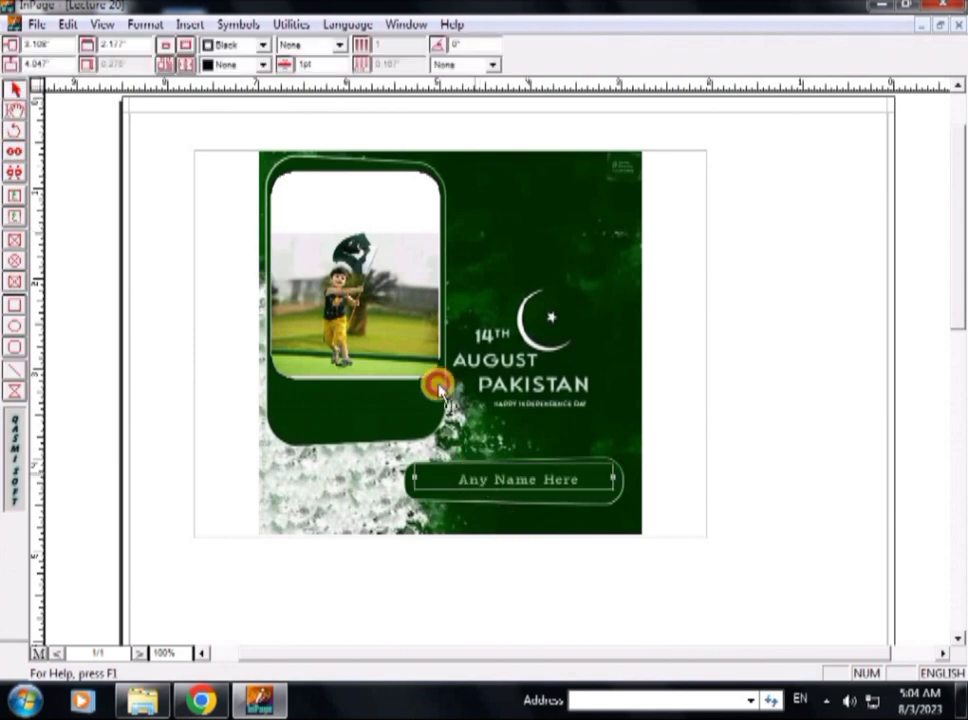
click(264, 65)
click(264, 118)
click(264, 118)
click(264, 118)
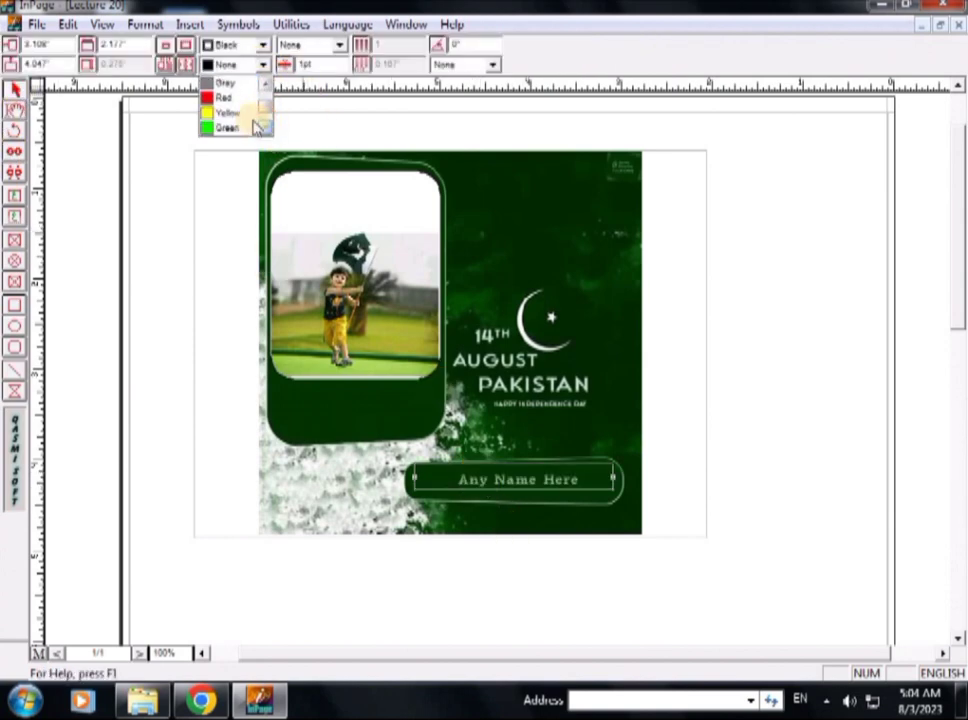
click(228, 127)
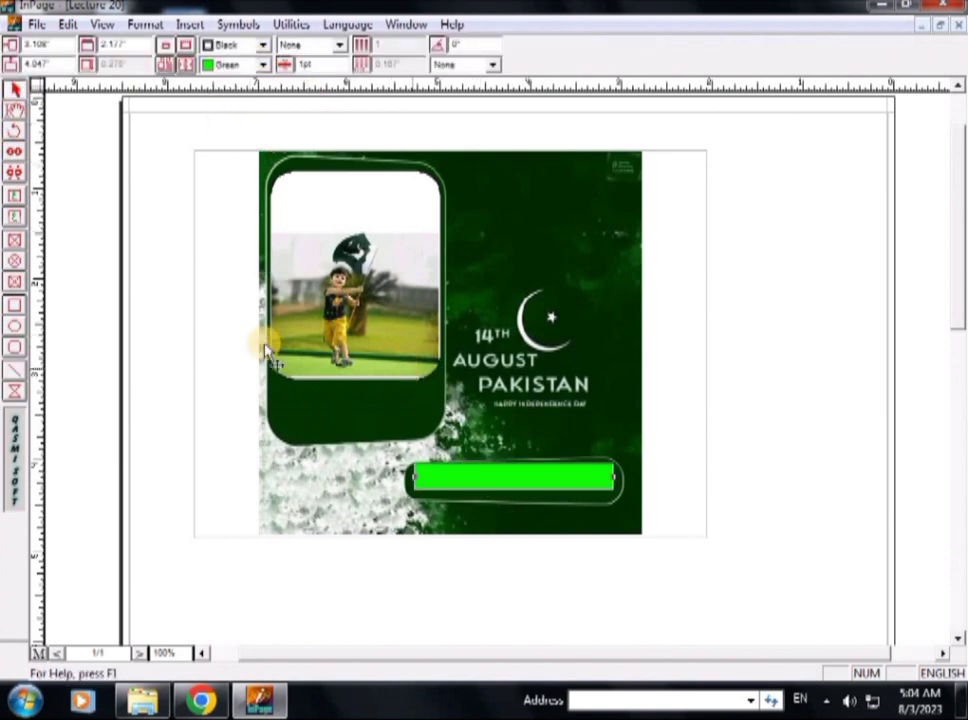
click(17, 112)
click(508, 482)
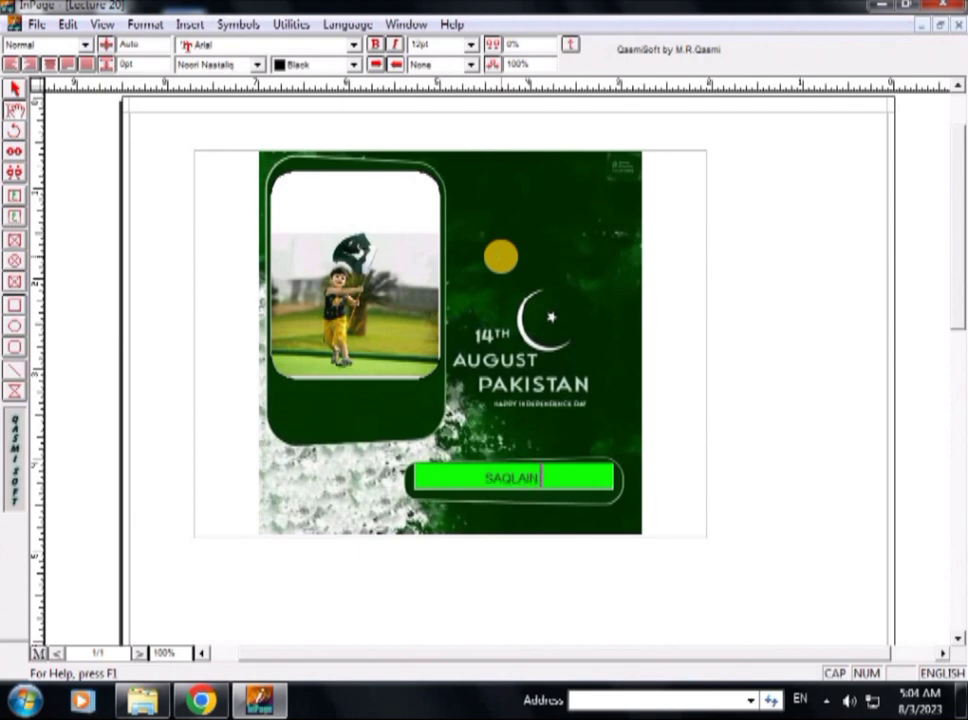
Step: Finish typing the boy's name in the green bar, correct the typo, and enlarge its lettering
text( JANJAL)
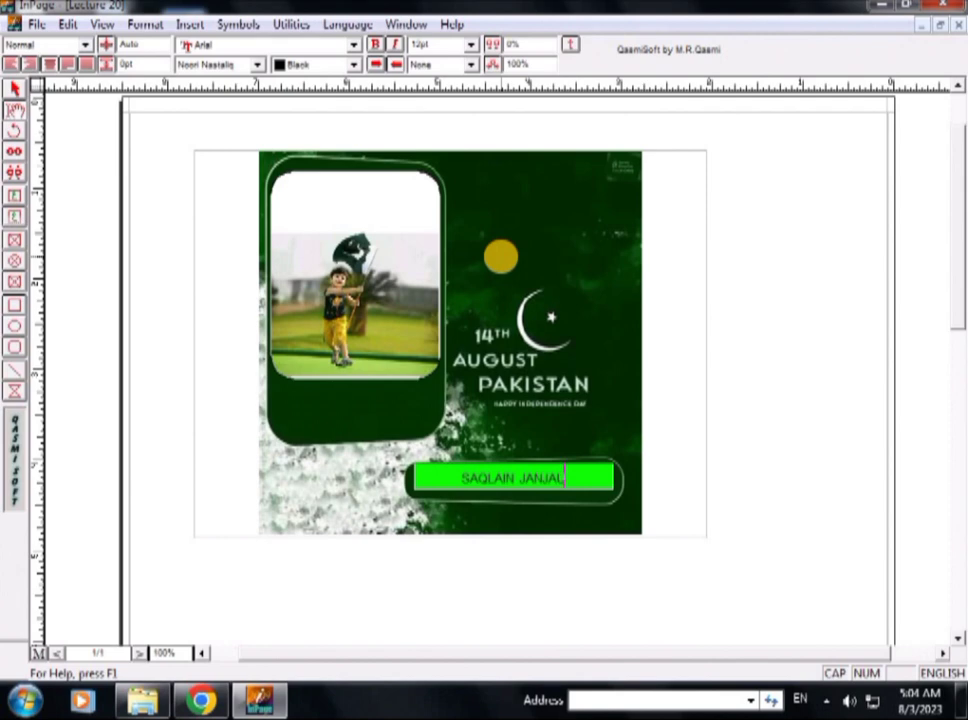
key(BackSpace)
key(BackSpace)
key(BackSpace)
text(U)
text(A)
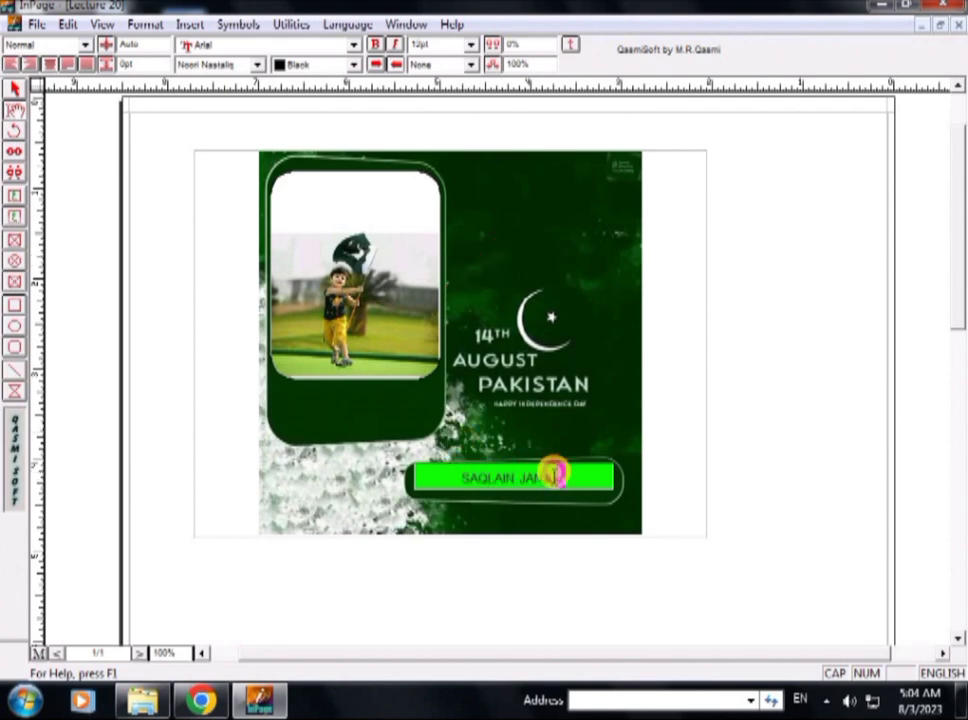
drag(563, 478, 470, 477)
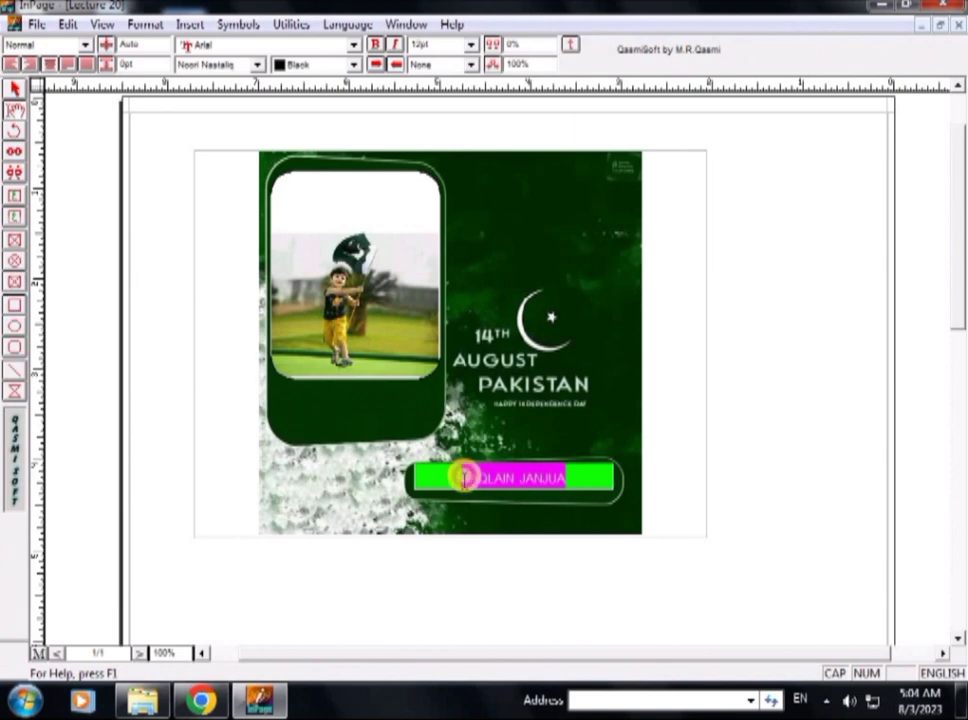
key(ctrl+shift+period)
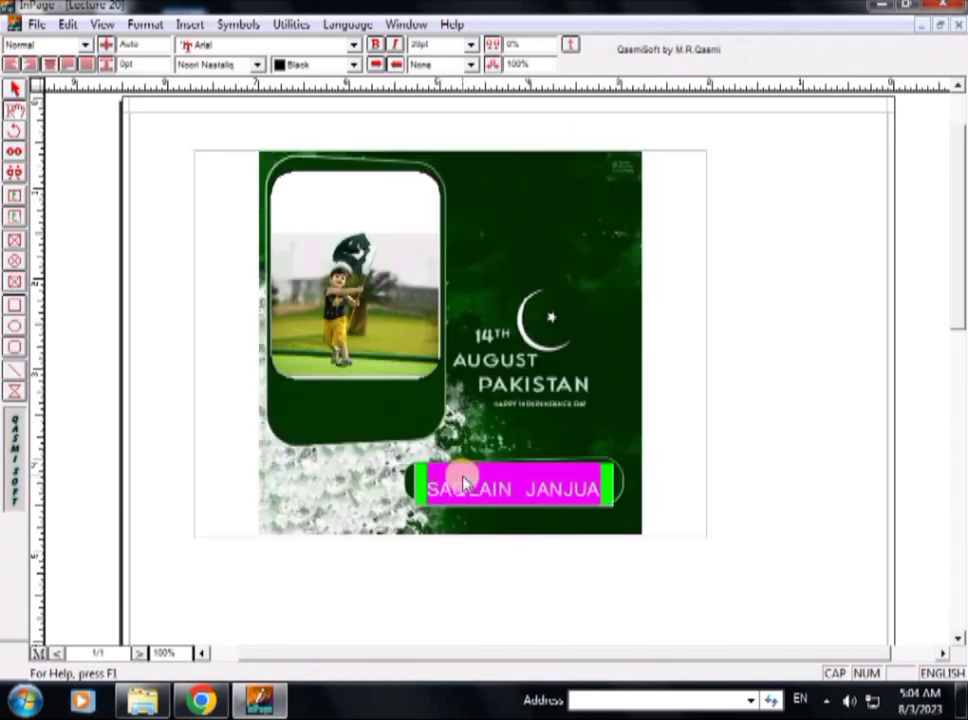
key(ctrl+shift+comma)
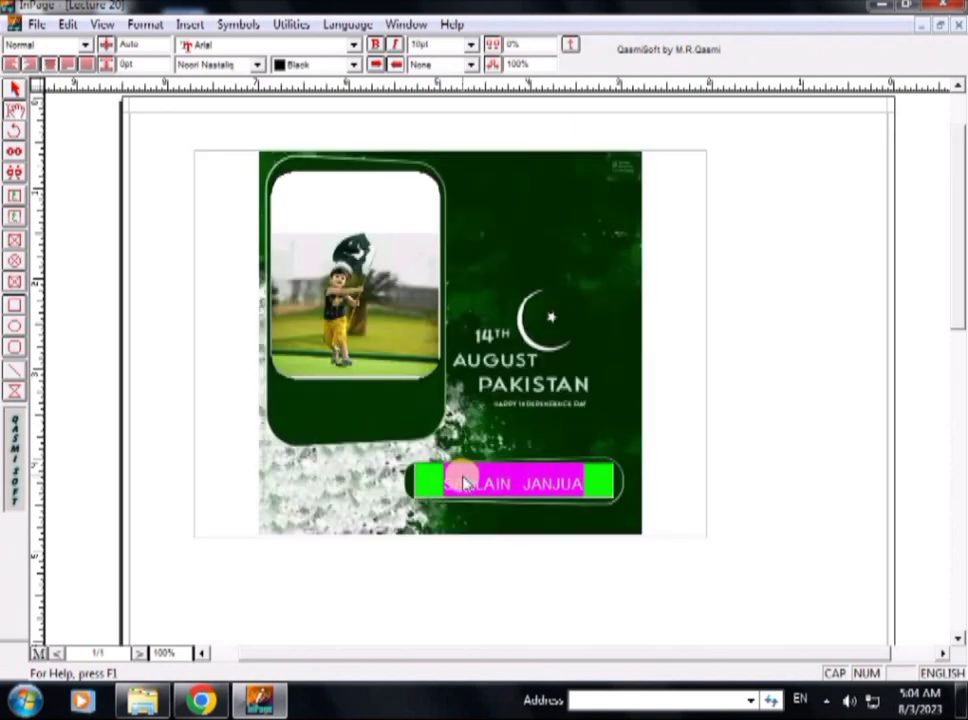
Step: Deselect everything to review the finished card, then minimize InPage to the desktop
click(676, 423)
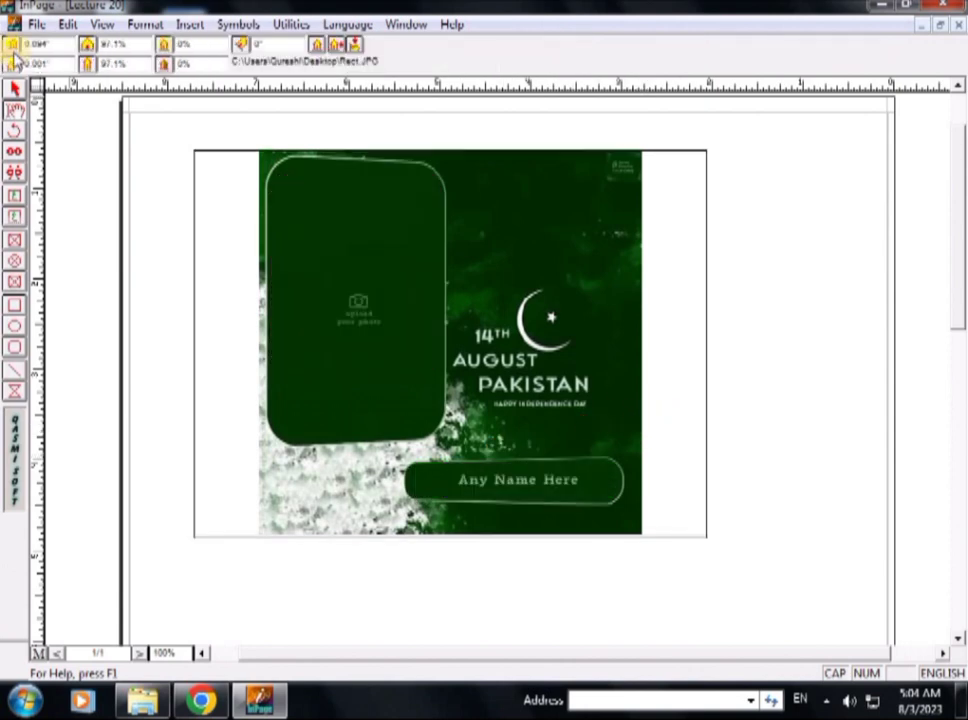
click(160, 230)
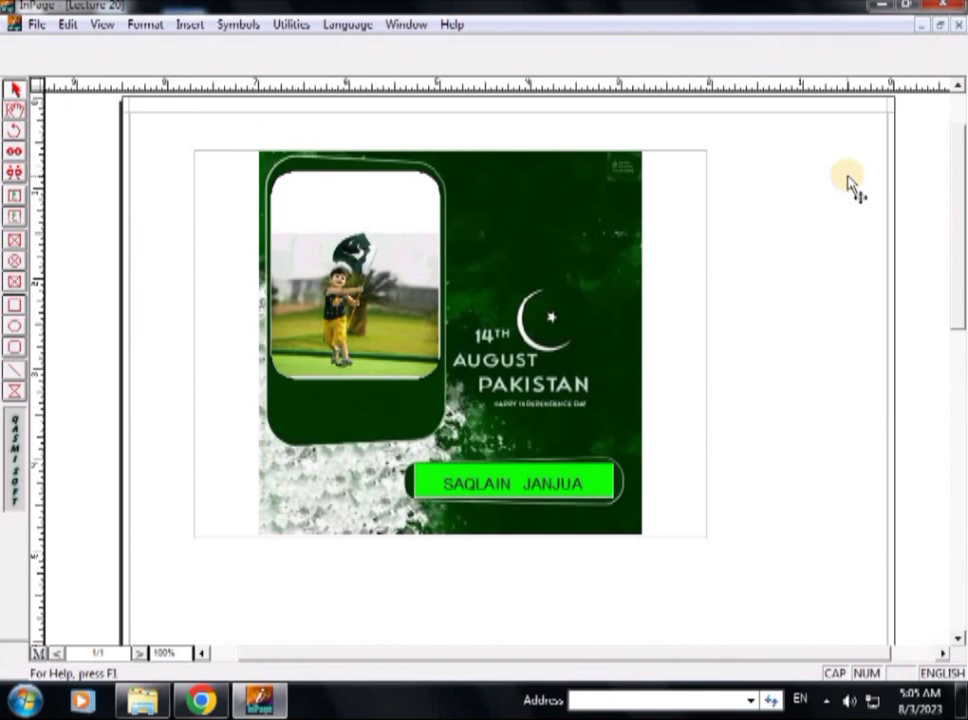
click(883, 13)
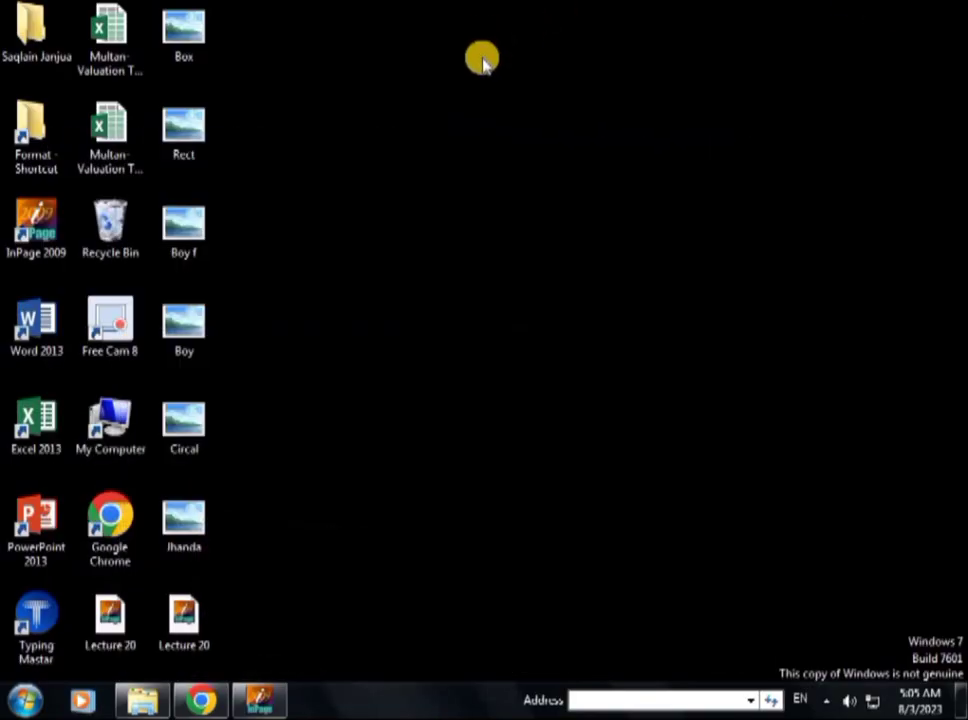